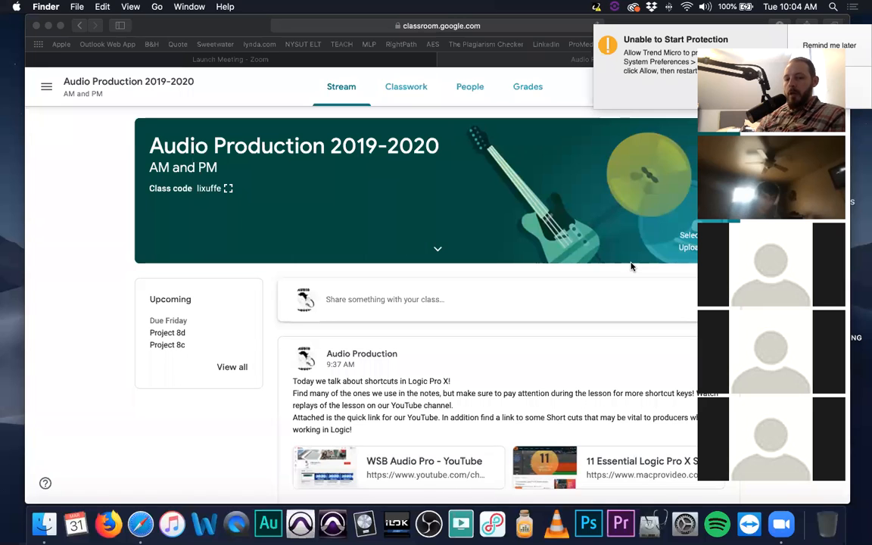
Review today's class announcement about Logic Pro X shortcuts in the stream and dismiss the Trend Micro protection alert
click(87, 266)
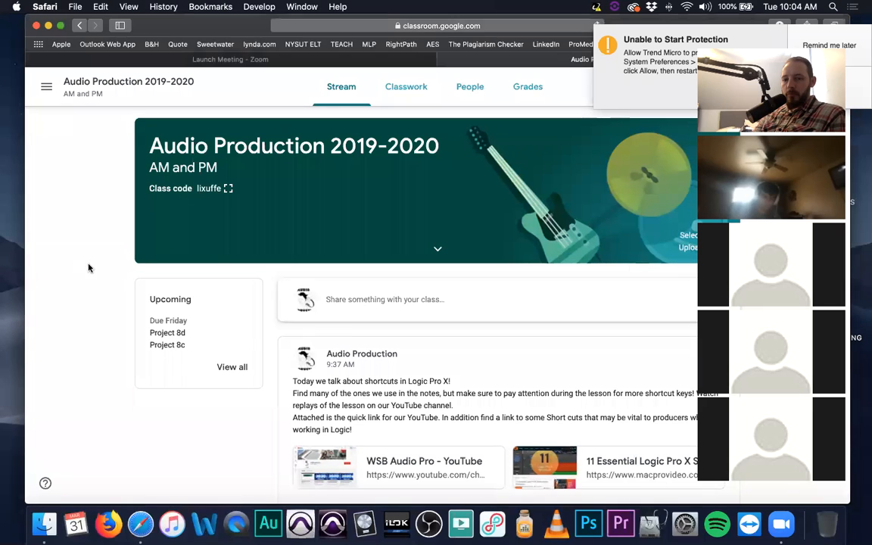
scroll(379, 330, down, 5)
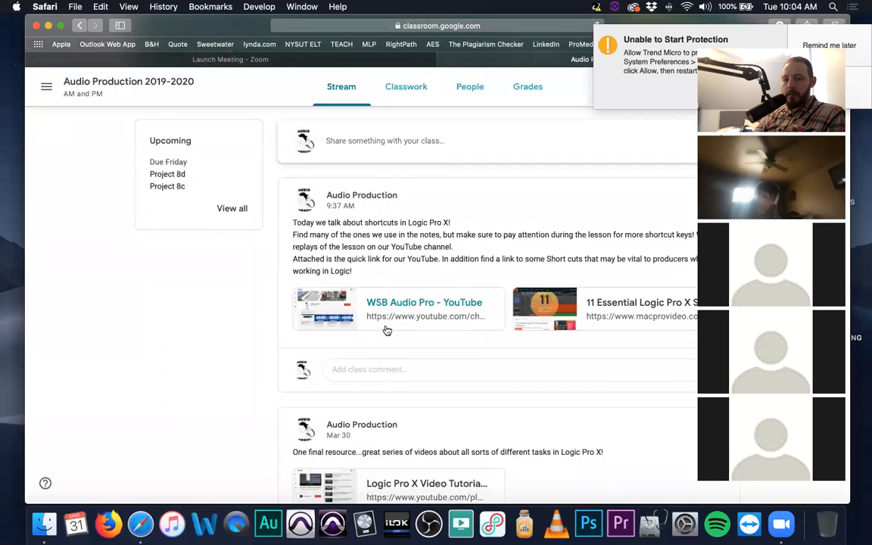
scroll(385, 330, down, 3)
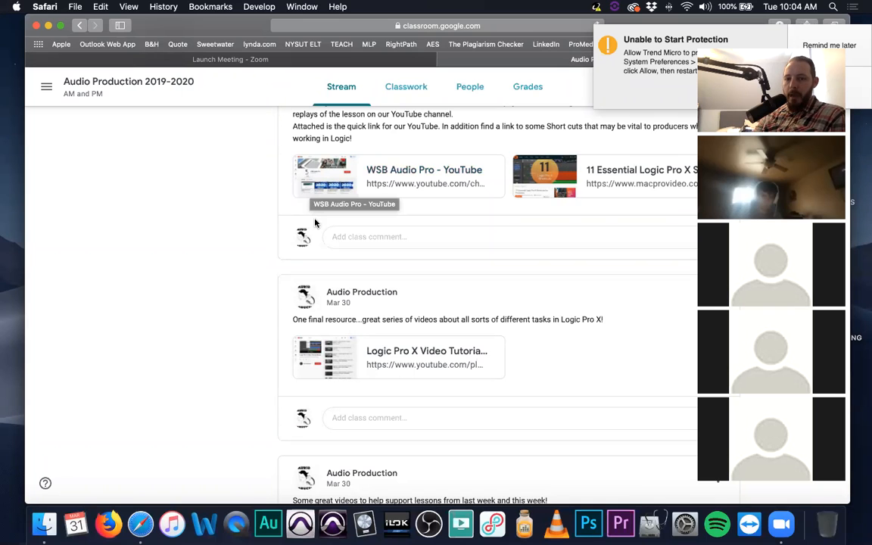
scroll(326, 239, up, 5)
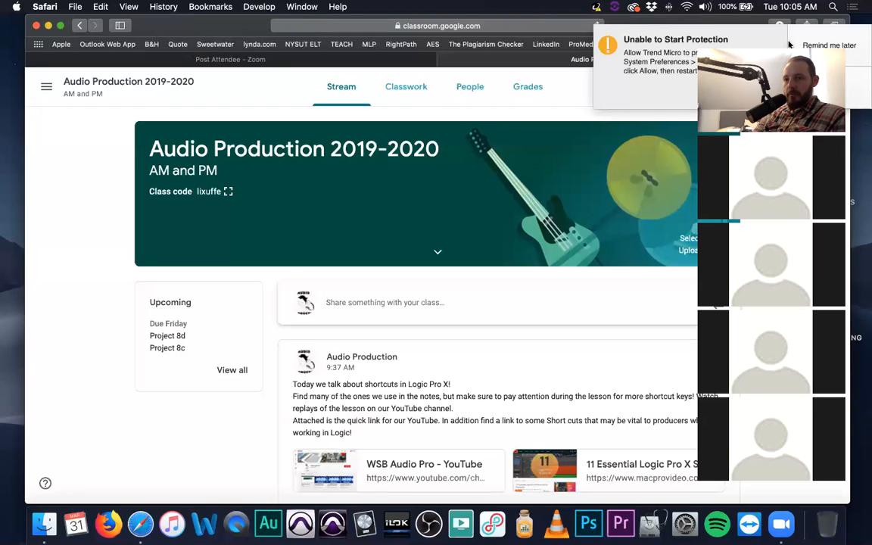
click(864, 48)
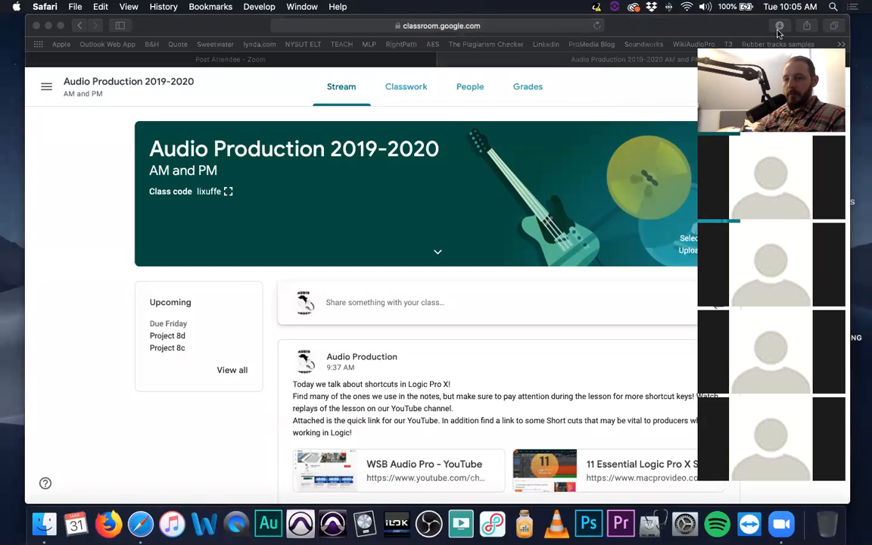
click(677, 28)
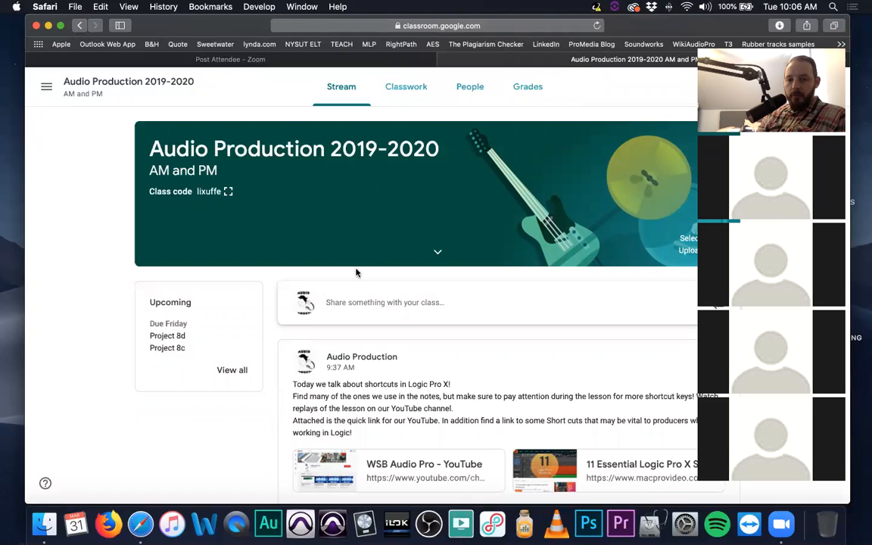
Look through the earlier class stream posts down to the weekly notes of 3.23.20 and return to today's announcement
scroll(356, 324, down, 1)
scroll(356, 324, down, 10)
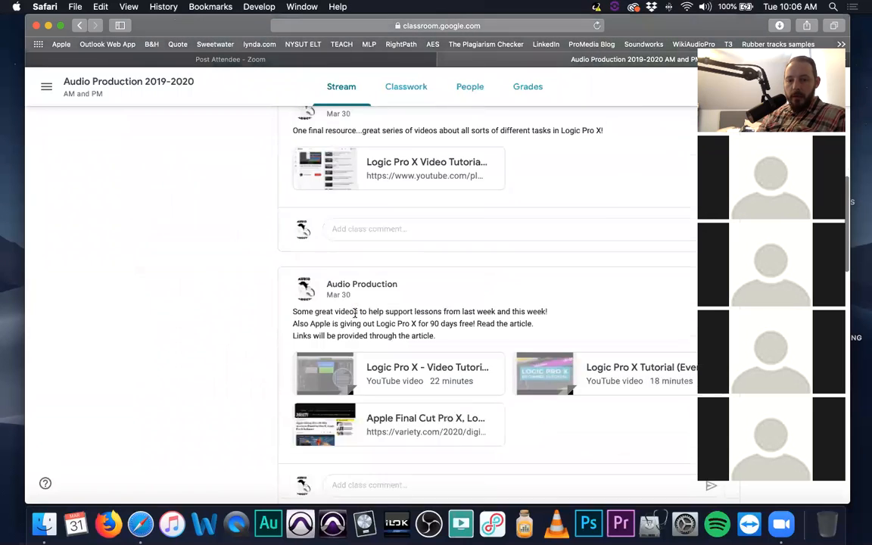
scroll(358, 317, down, 8)
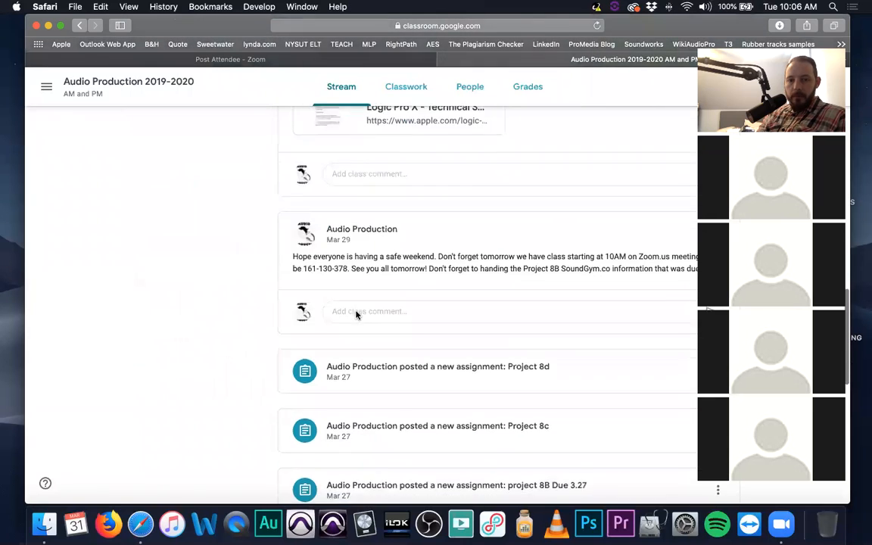
scroll(357, 317, down, 8)
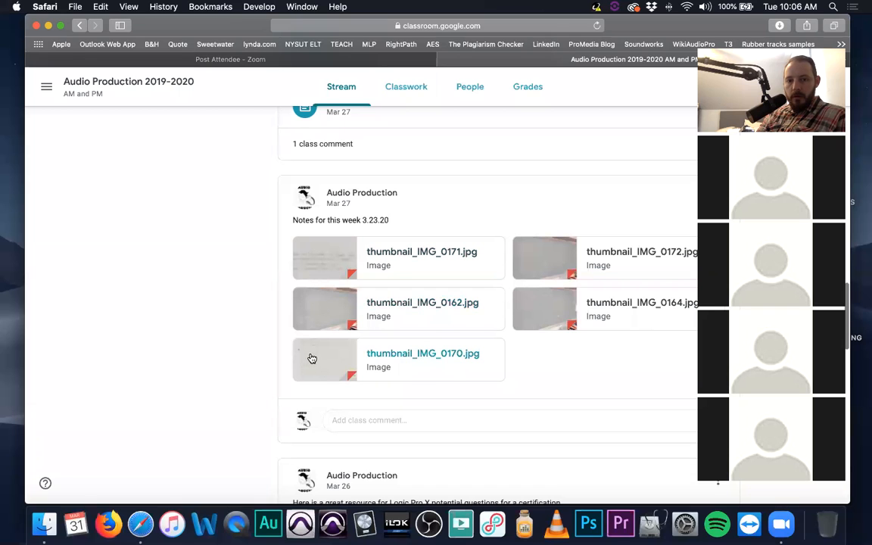
scroll(312, 358, up, 1)
scroll(314, 358, up, 3)
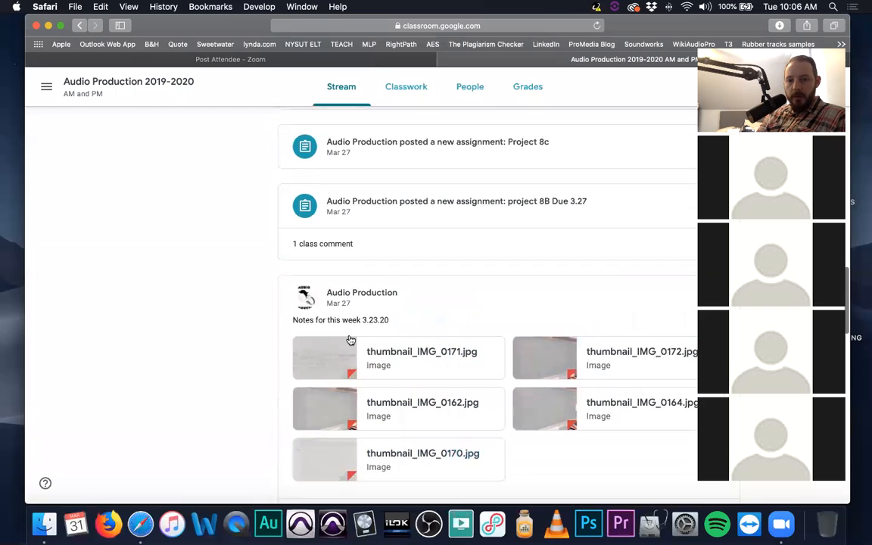
scroll(350, 340, up, 15)
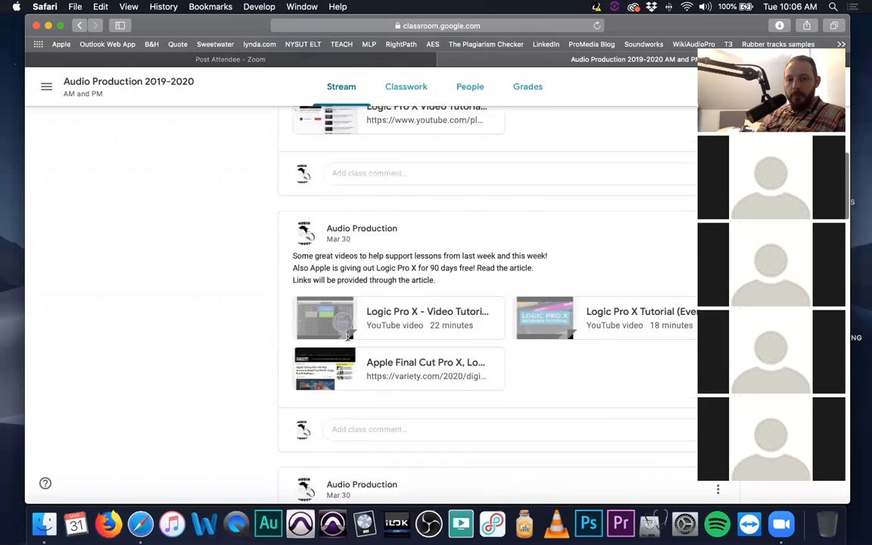
scroll(350, 340, up, 5)
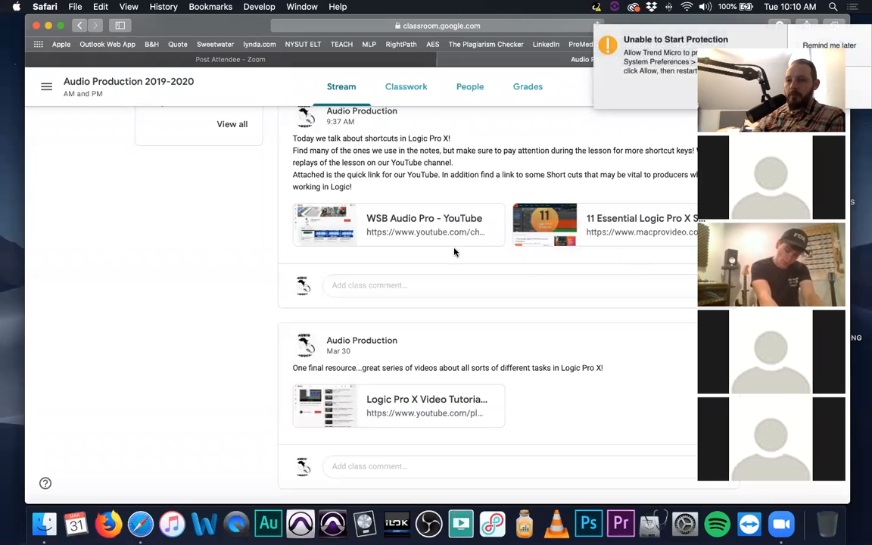
Dismiss the protection alert again and clear the meeting's participant video strip off the class page
click(856, 41)
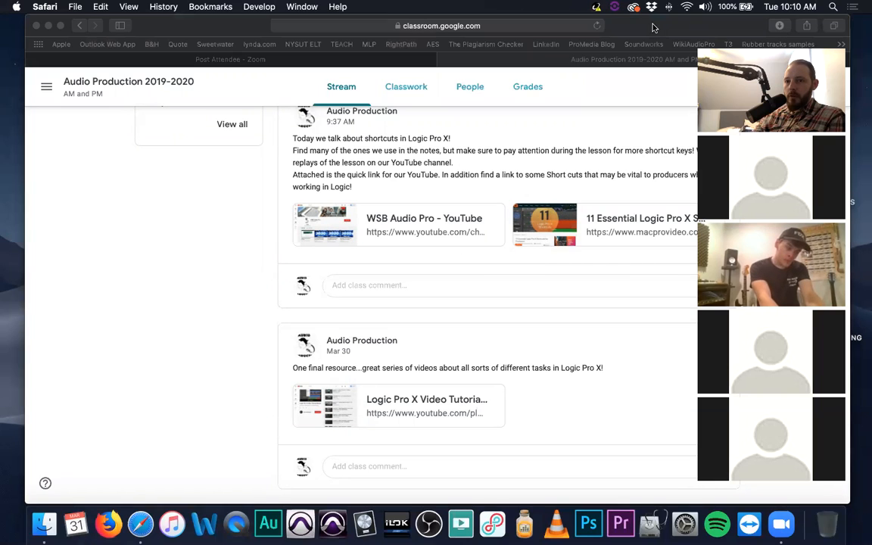
click(721, 46)
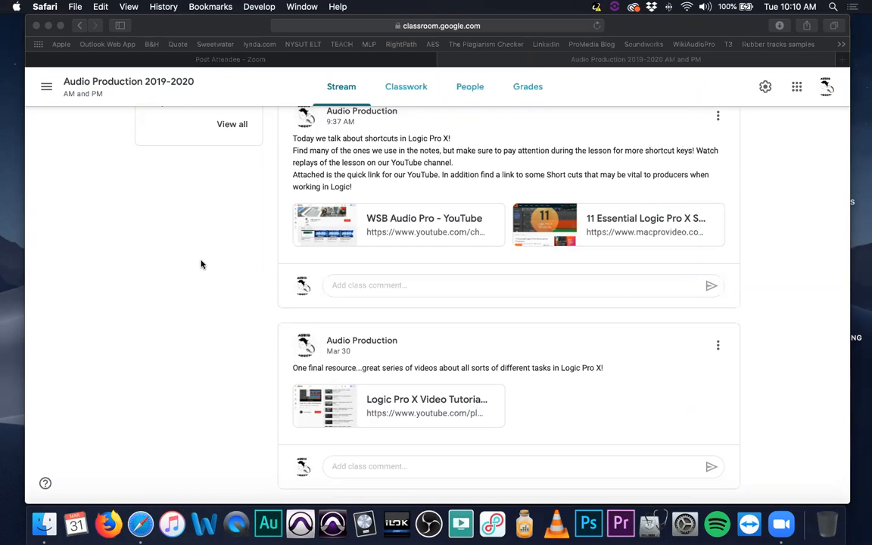
Open the 11 Essential Logic Pro X Shortcuts article attached to today's class announcement
scroll(201, 265, up, 5)
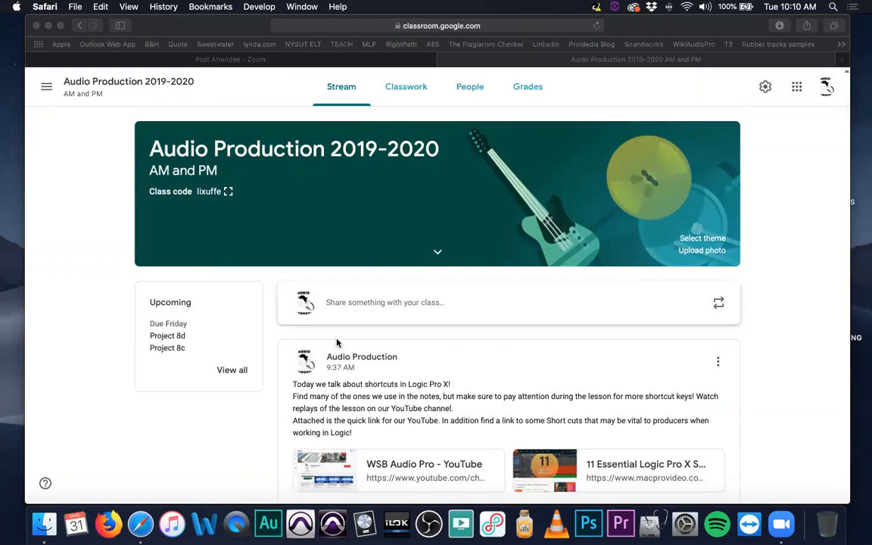
scroll(337, 343, down, 2)
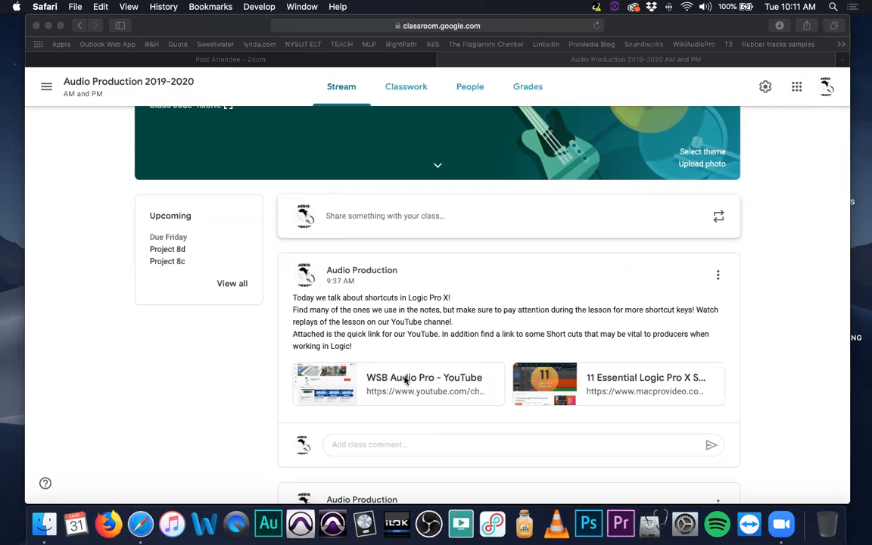
click(627, 387)
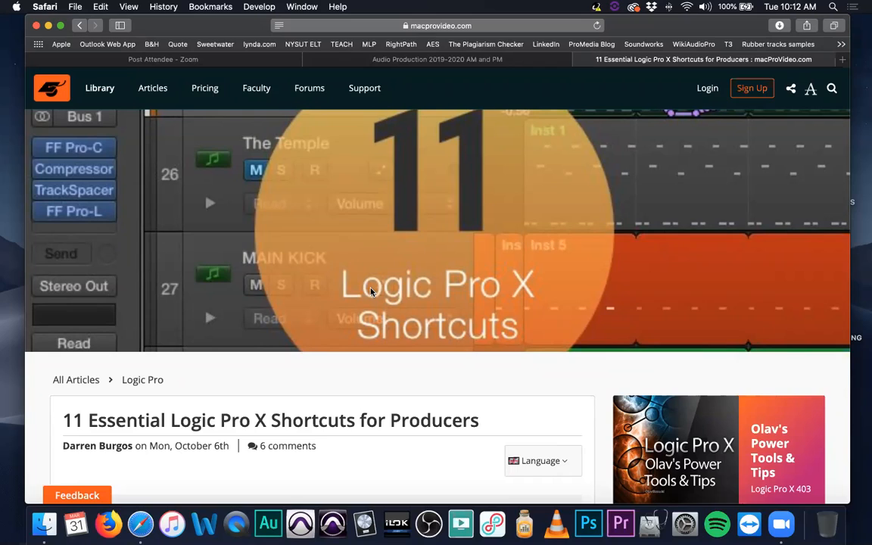
Read the article's introduction and the sections on capturing a MIDI recording and zooming in and out
scroll(372, 292, down, 15)
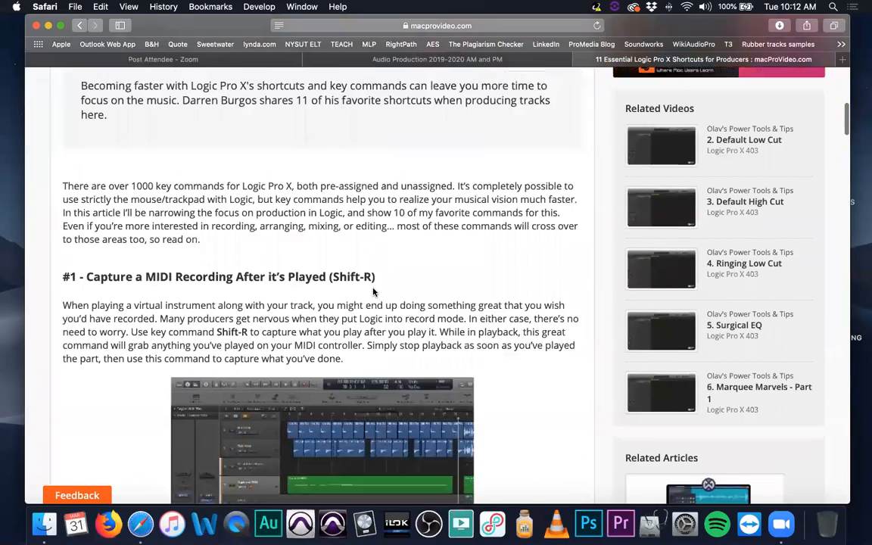
scroll(372, 292, down, 3)
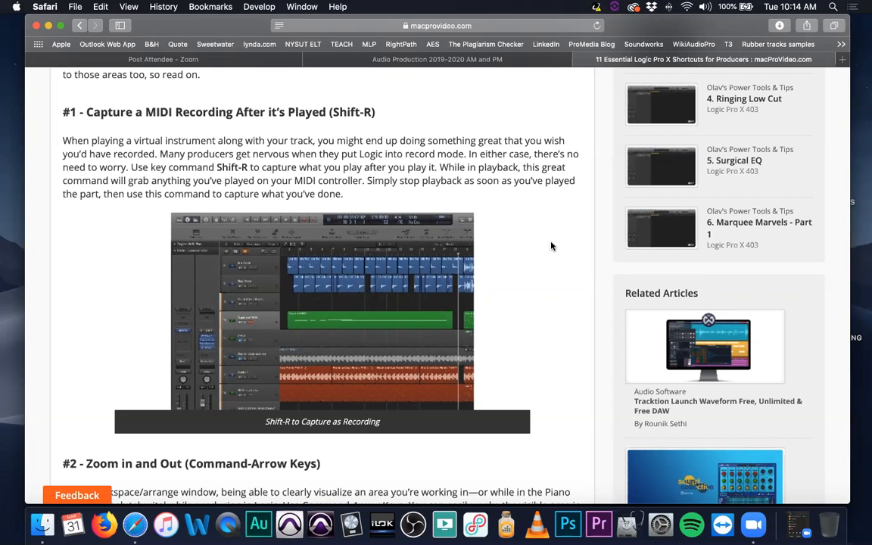
scroll(501, 229, down, 8)
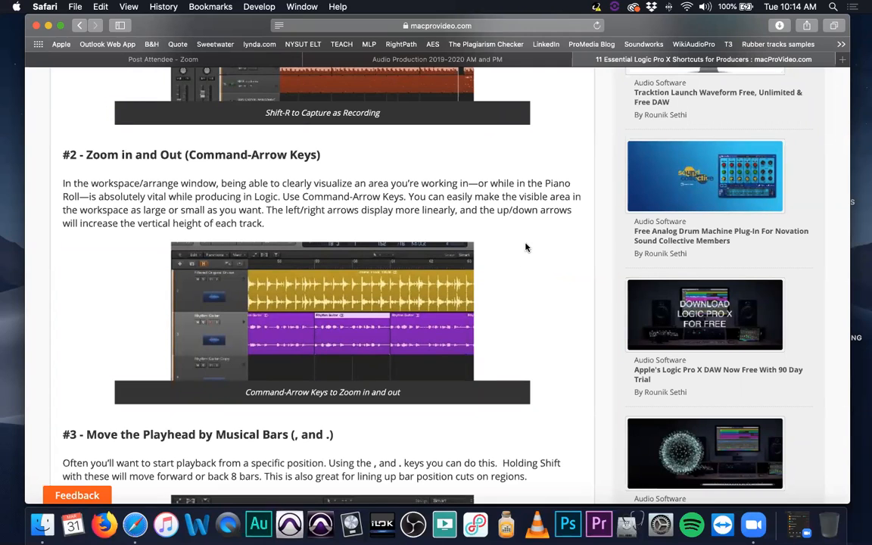
scroll(526, 248, up, 5)
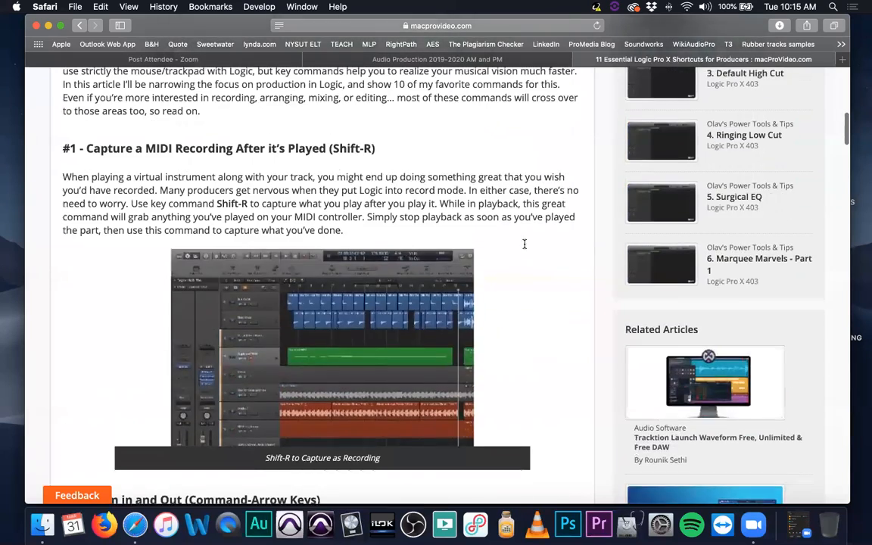
scroll(525, 253, down, 5)
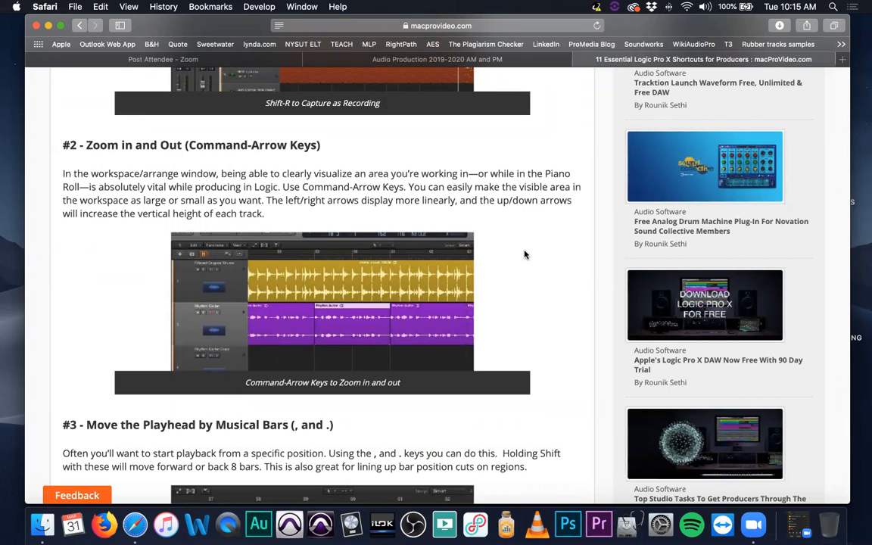
Close the article and reopen it from its link in today's class stream announcement
key(super+w)
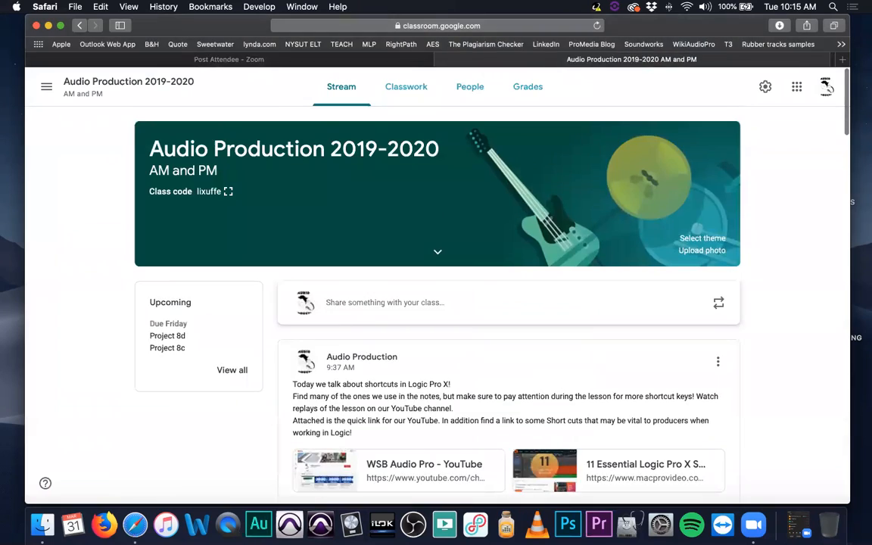
scroll(530, 258, down, 15)
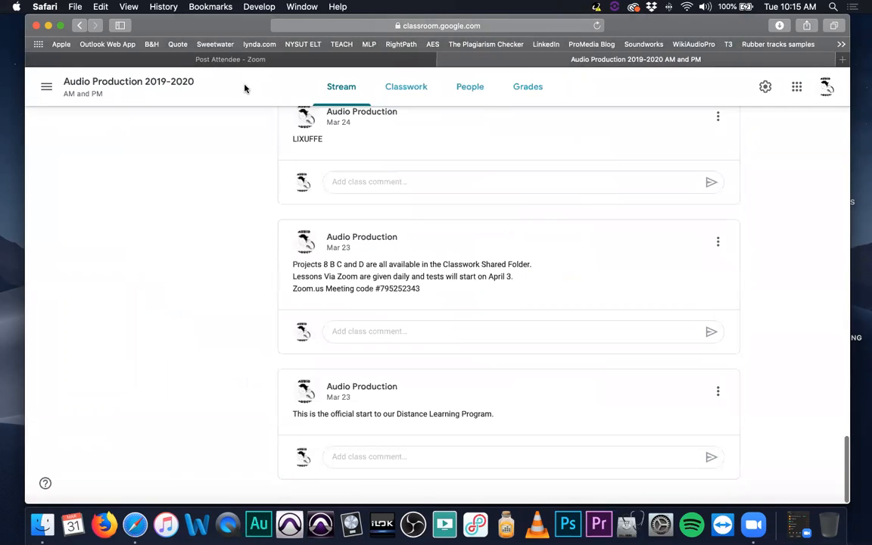
scroll(399, 234, up, 20)
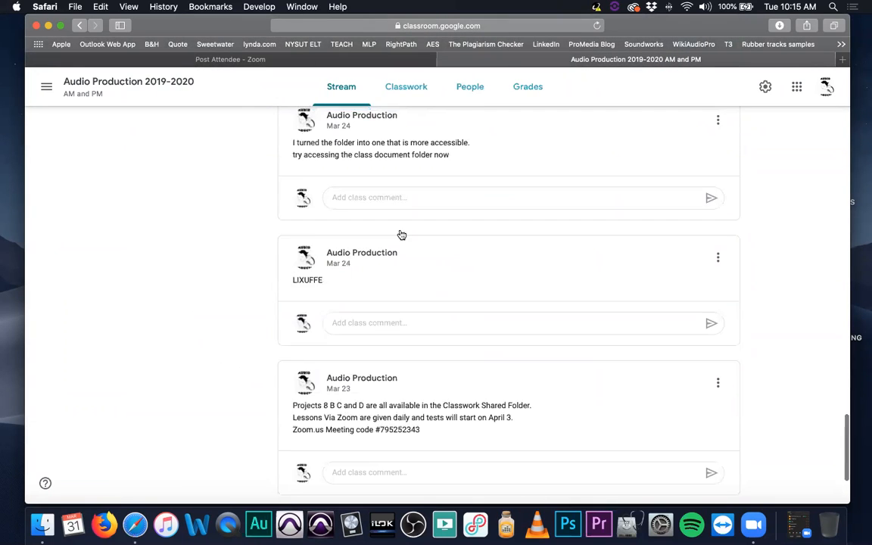
scroll(407, 237, down, 4)
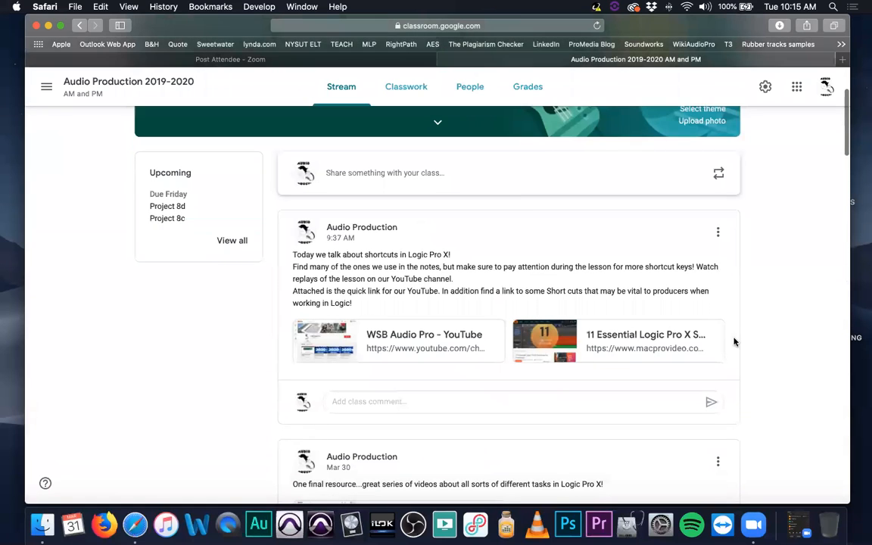
click(598, 337)
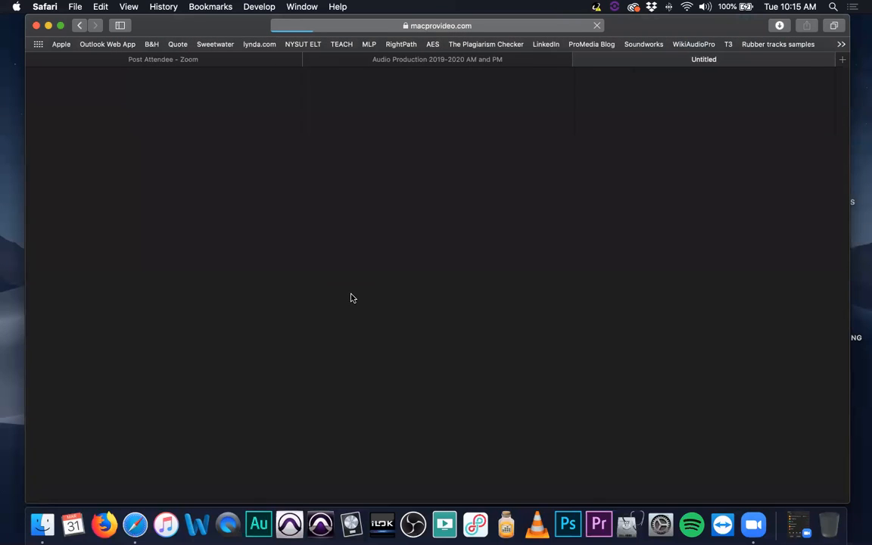
Examine the article's #2 zoom section and #3 playhead section, dismissing the Trend Micro protection alert
scroll(364, 292, down, 6)
scroll(364, 290, down, 10)
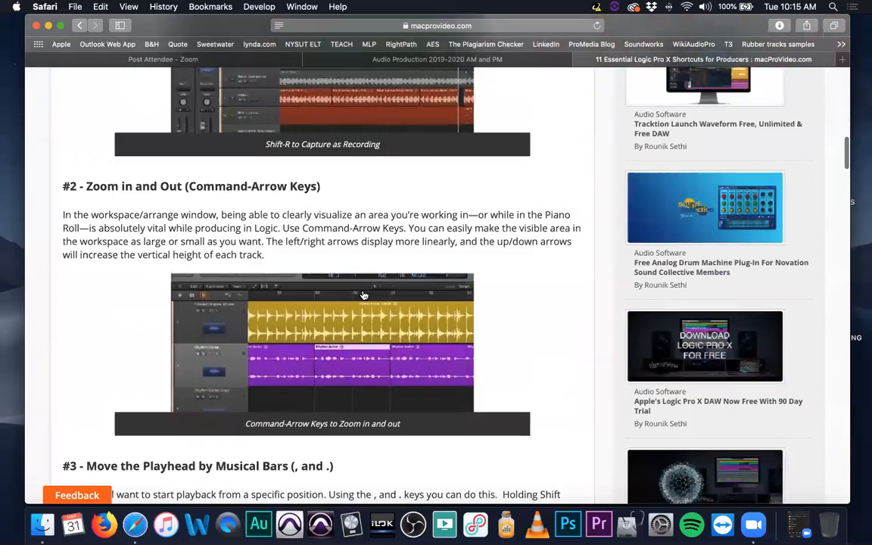
scroll(364, 293, up, 2)
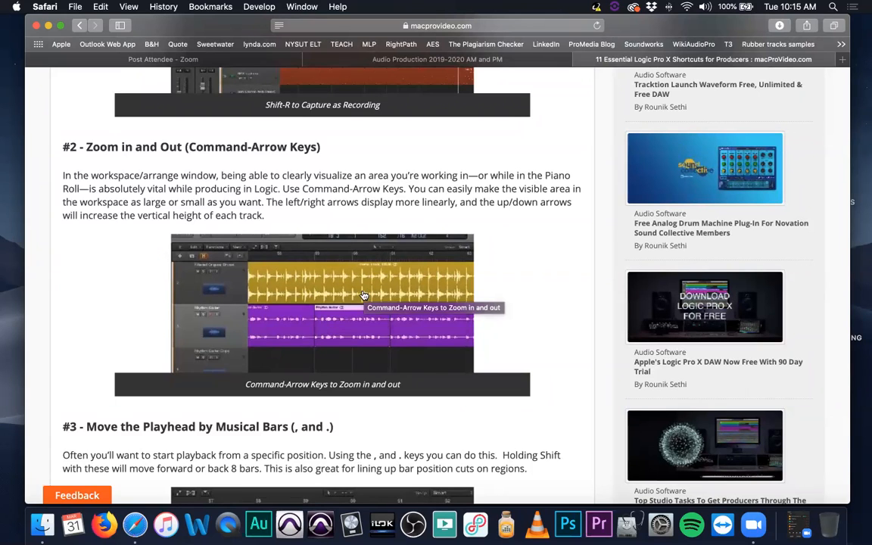
scroll(365, 295, up, 1)
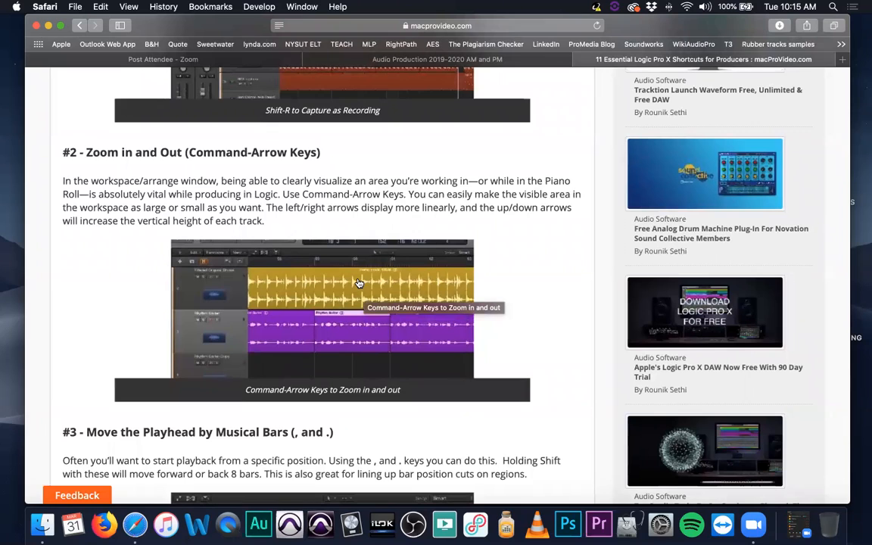
scroll(362, 282, down, 10)
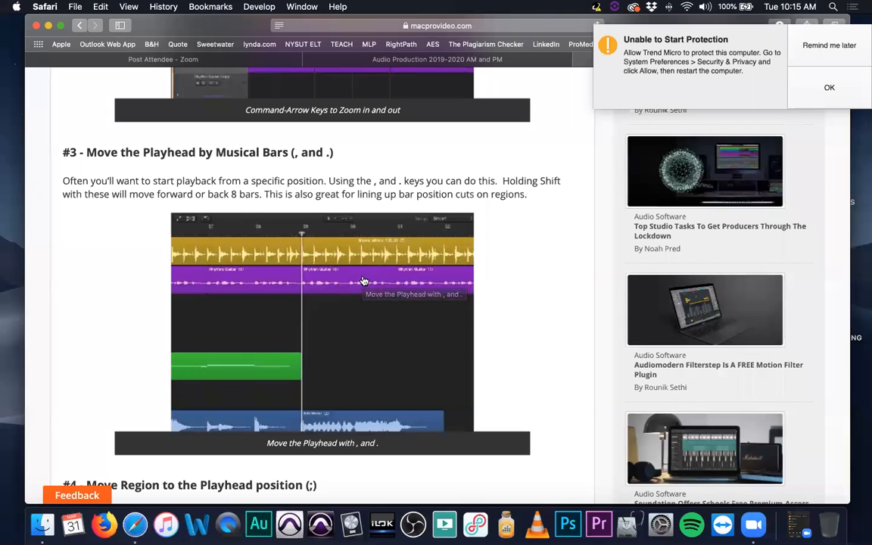
click(857, 40)
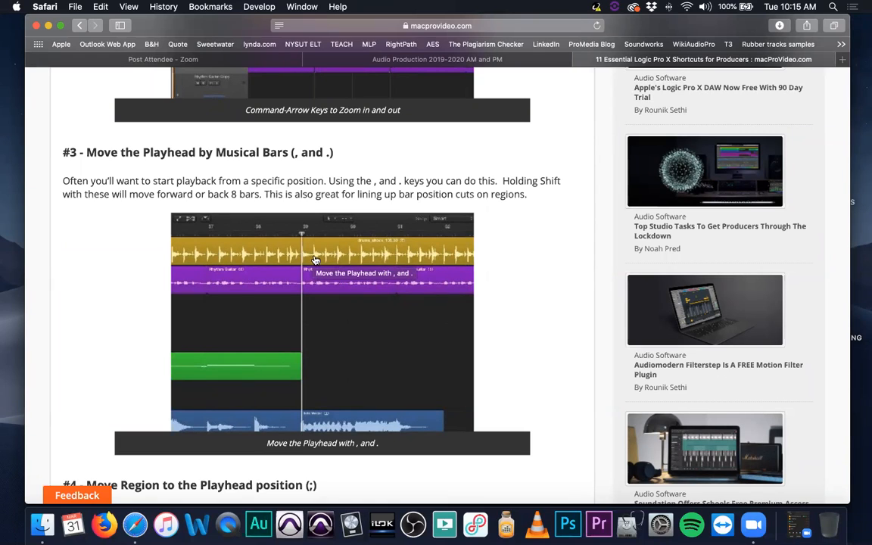
Read the article's sections on moving the playhead by musical bars and moving a region to the playhead position
scroll(321, 265, down, 2)
scroll(321, 265, down, 5)
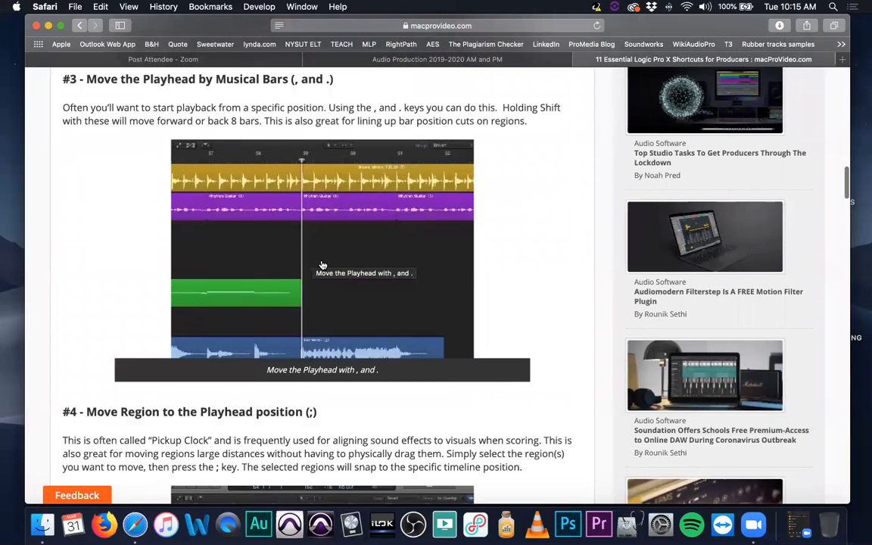
scroll(321, 264, down, 2)
scroll(323, 265, up, 6)
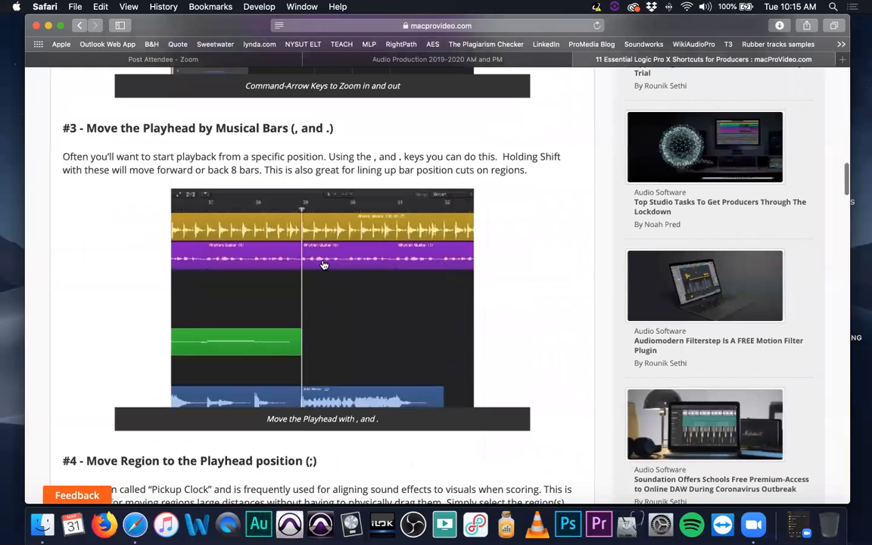
scroll(323, 264, down, 8)
scroll(322, 266, up, 5)
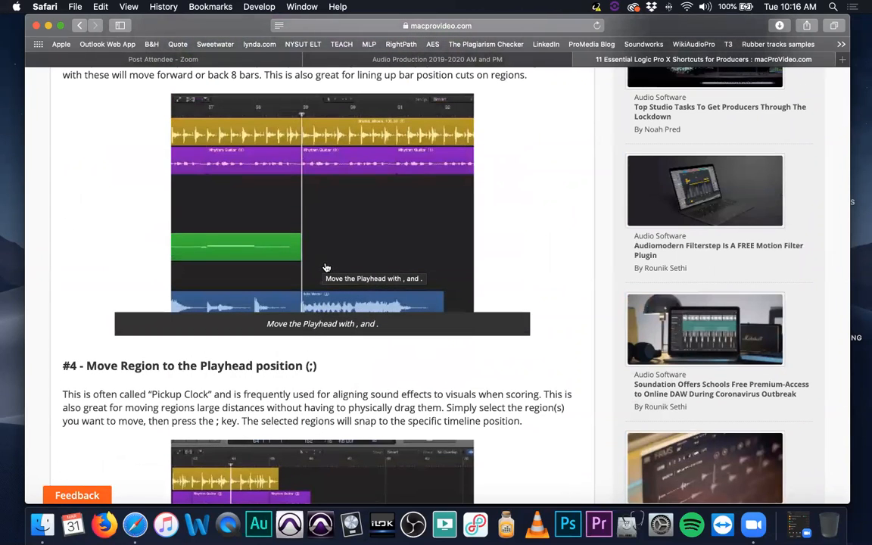
Read the article's #4 section on moving regions, #5 on cycling a specific area and #6 on moving through presets
scroll(325, 265, down, 6)
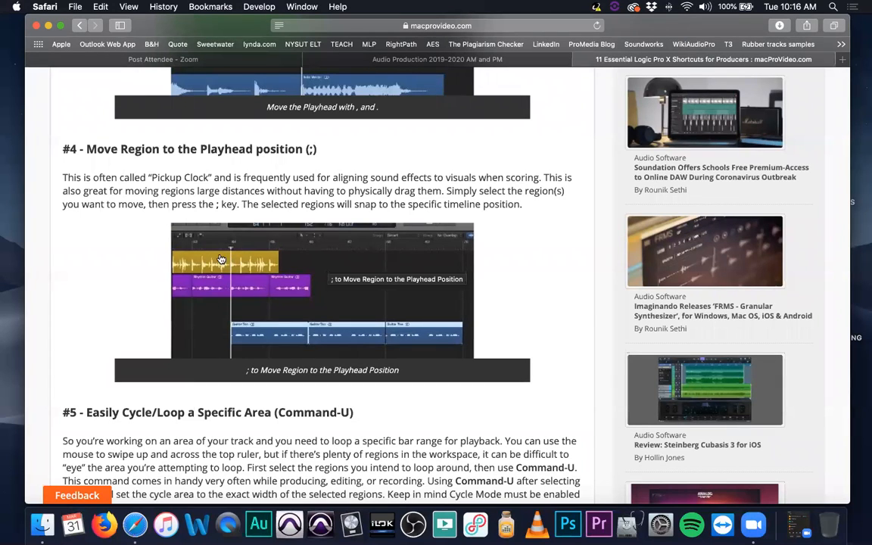
scroll(231, 288, down, 1)
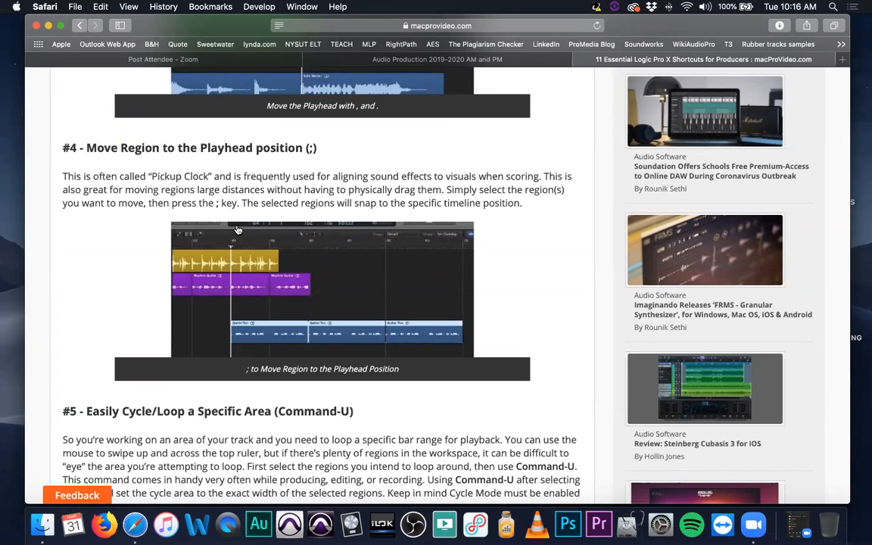
scroll(256, 223, down, 3)
scroll(256, 223, down, 3)
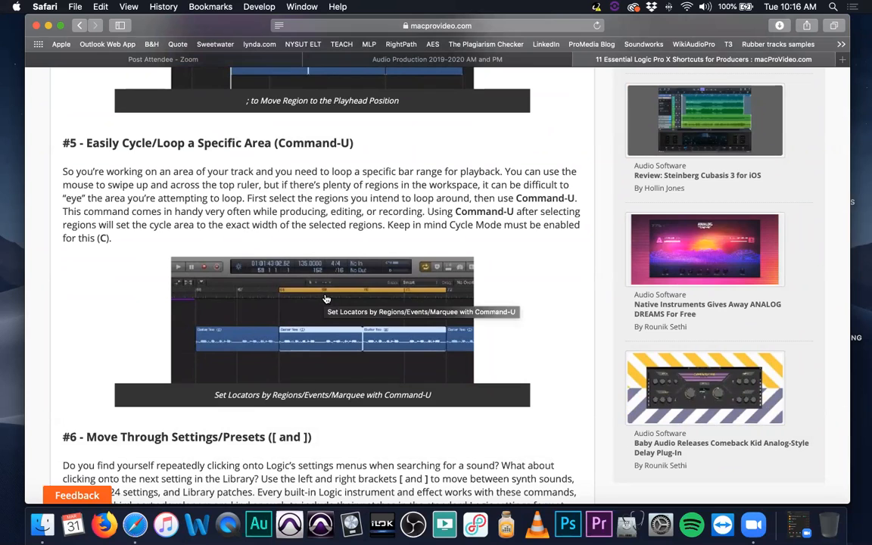
scroll(330, 301, down, 5)
scroll(328, 300, down, 2)
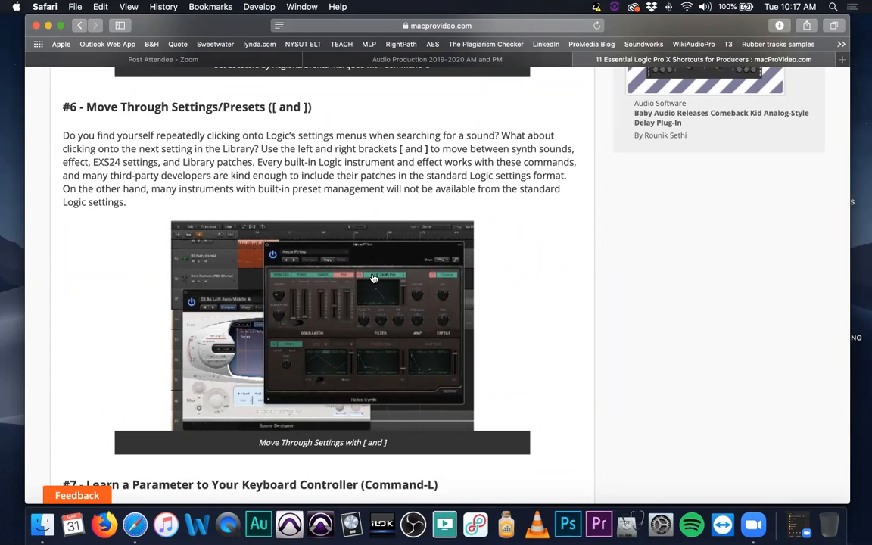
Read the article's #7 section on learning controller parameters, #8 on recording live parameter movements and #9 on repeating entire sections
scroll(358, 304, down, 10)
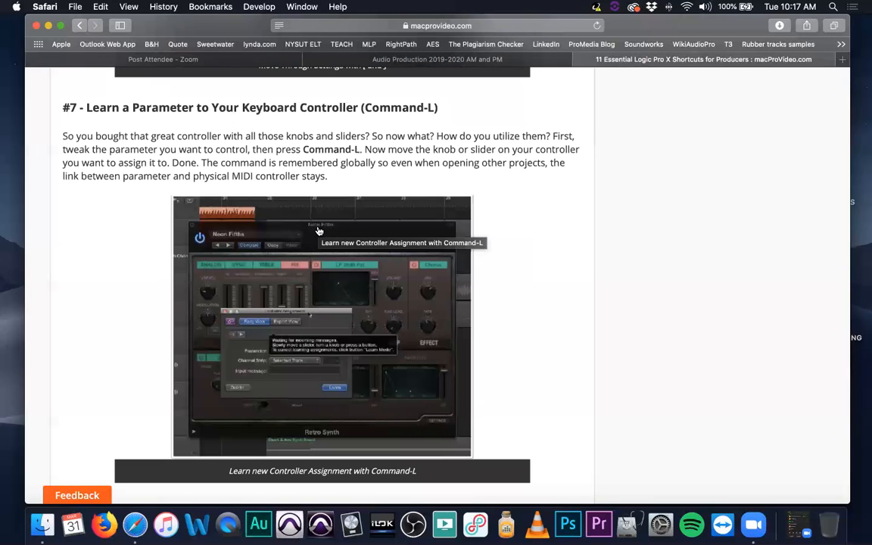
scroll(318, 228, down, 5)
scroll(318, 226, down, 3)
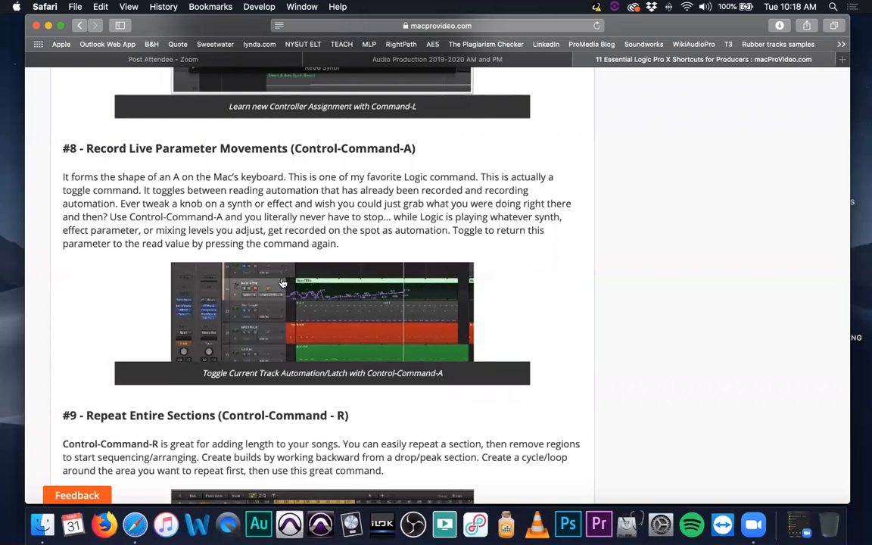
scroll(281, 279, down, 5)
scroll(282, 280, down, 4)
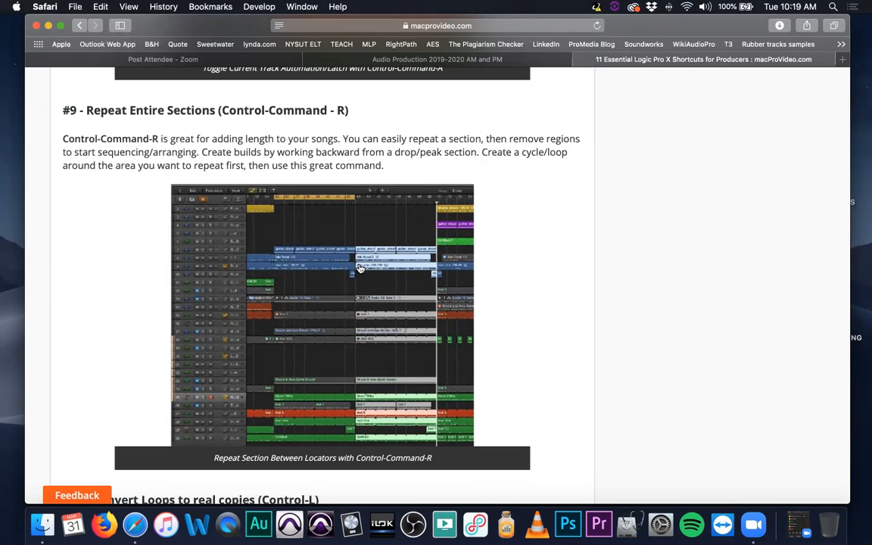
Read the article's final sections, #10 on converting loops to real copies and #11 on converting audio regions to independent copies
scroll(359, 266, down, 10)
scroll(361, 266, down, 3)
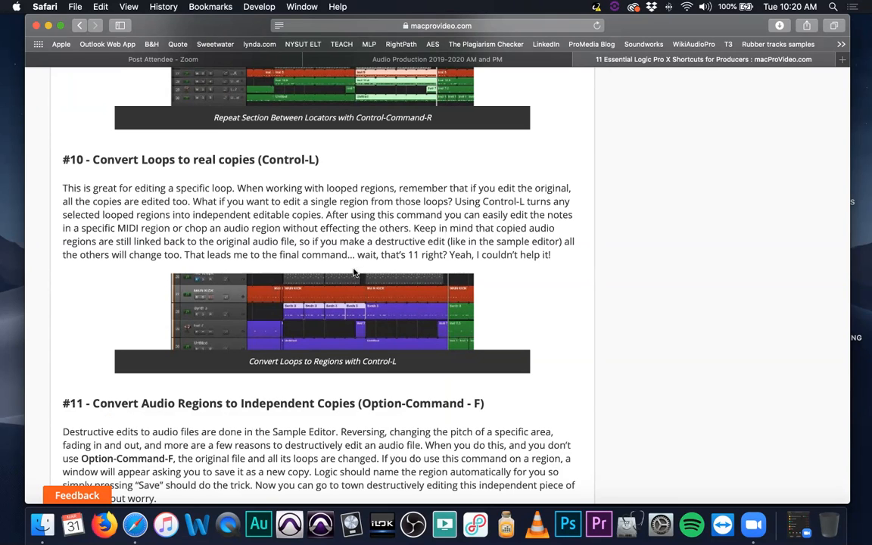
scroll(286, 243, down, 5)
scroll(318, 266, down, 6)
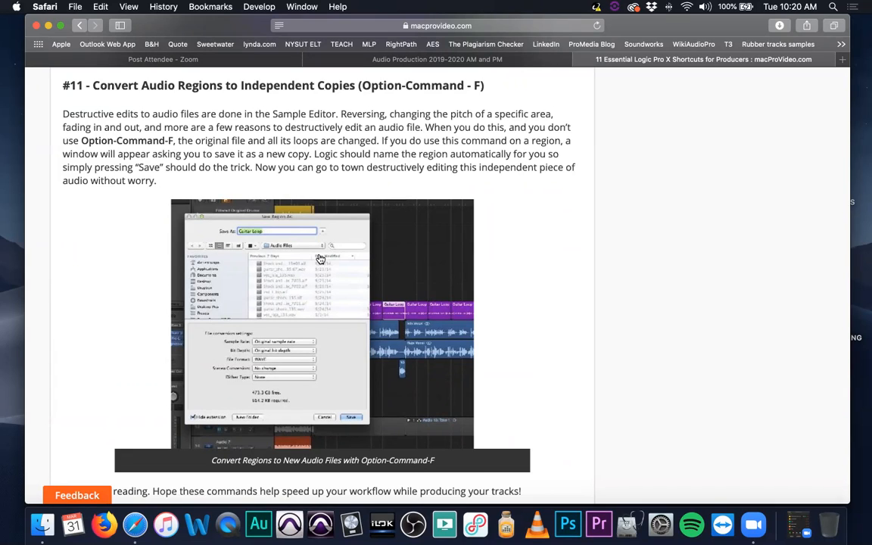
scroll(320, 259, down, 5)
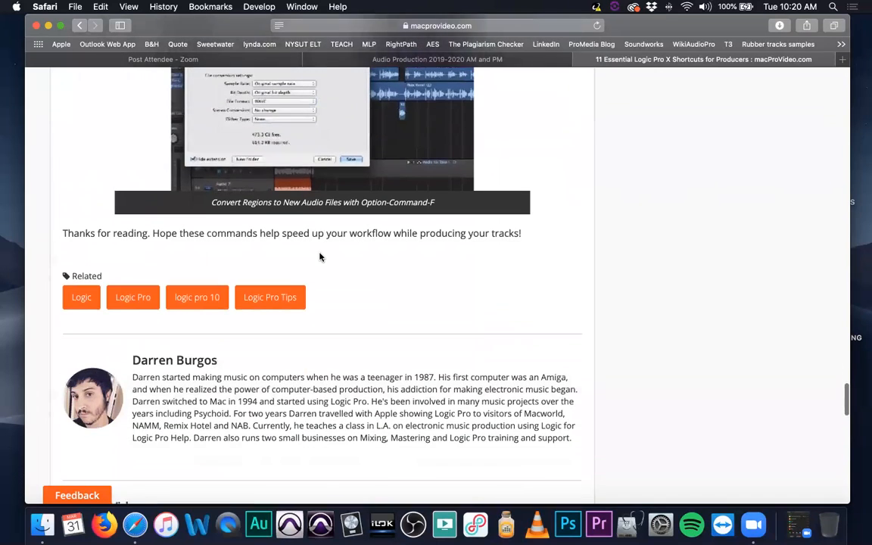
scroll(320, 258, up, 5)
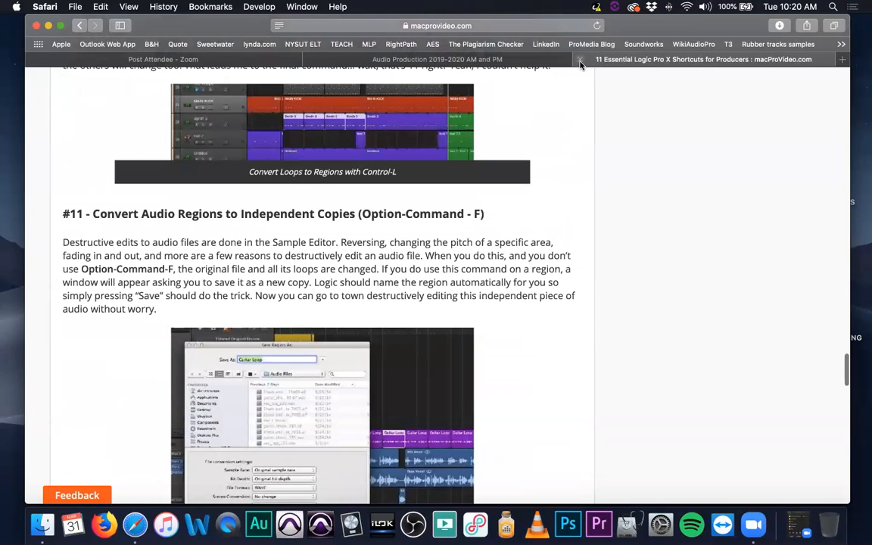
Close the article, switch to Logic Pro X and open the recent project "test", dismissing the Trend Micro alert
click(530, 59)
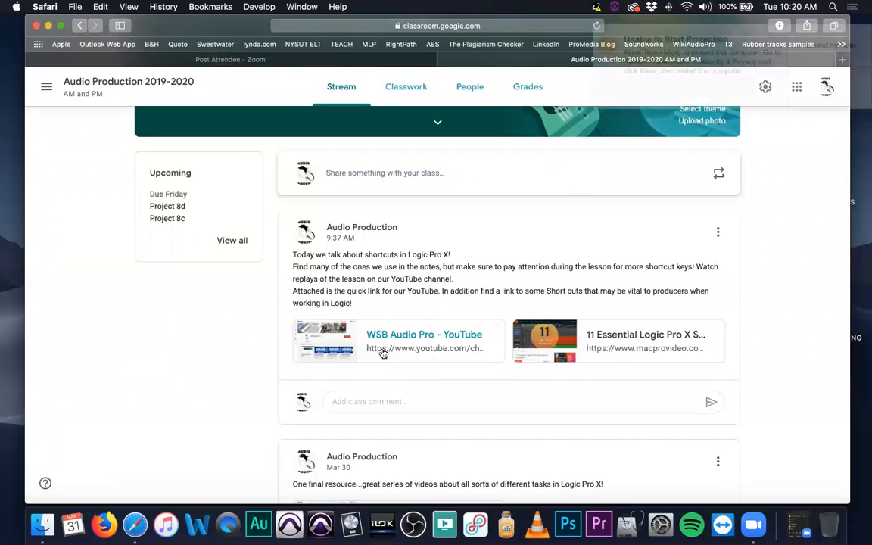
click(349, 526)
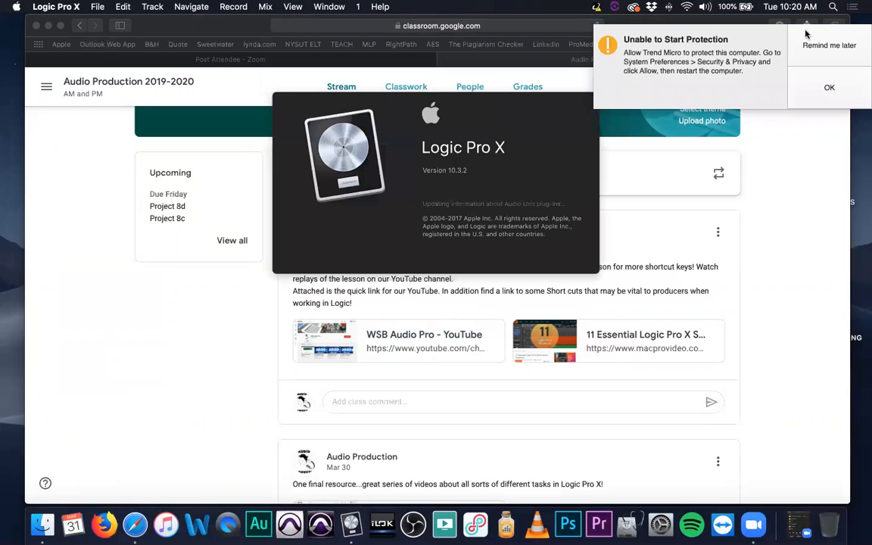
click(859, 43)
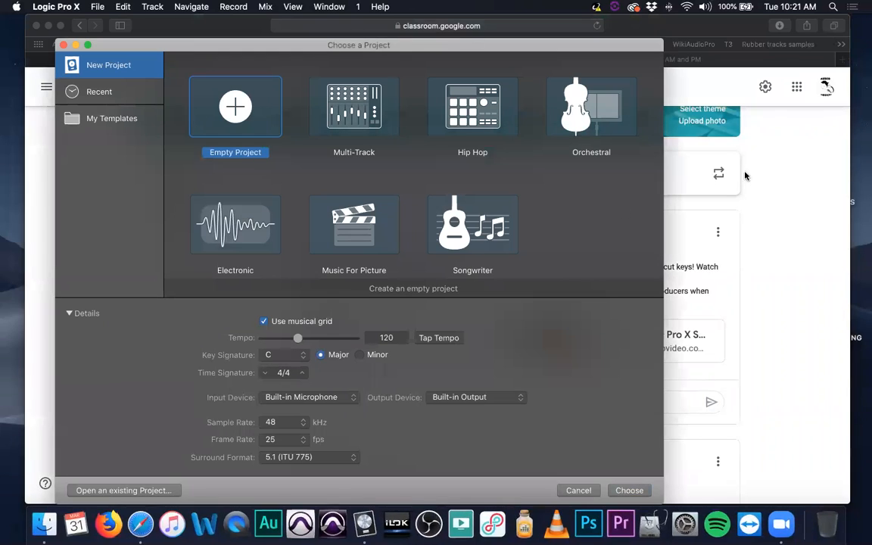
click(121, 94)
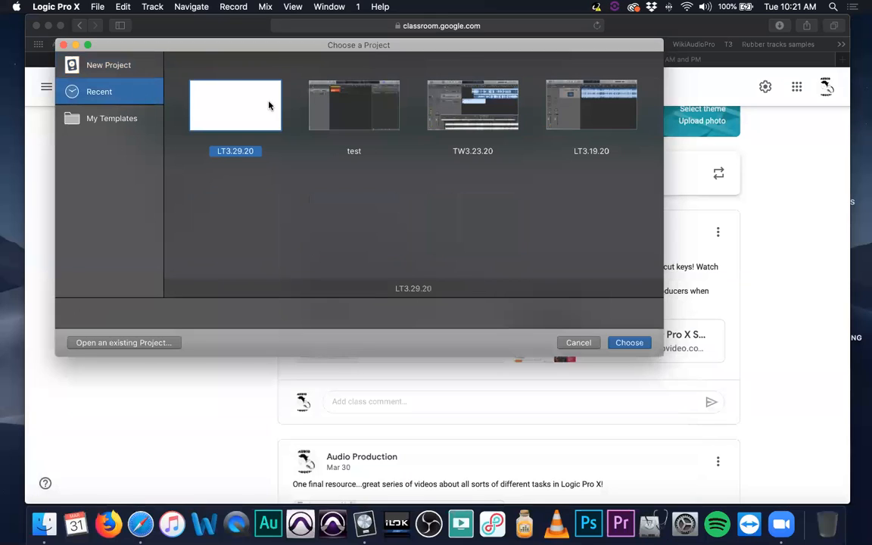
double_click(350, 116)
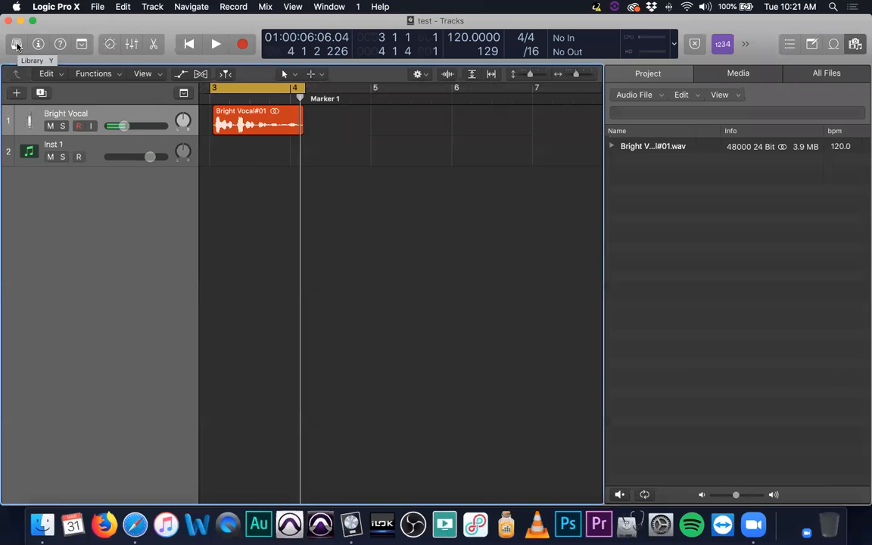
Show and hide the sound Library twice to demonstrate toggling it
click(16, 46)
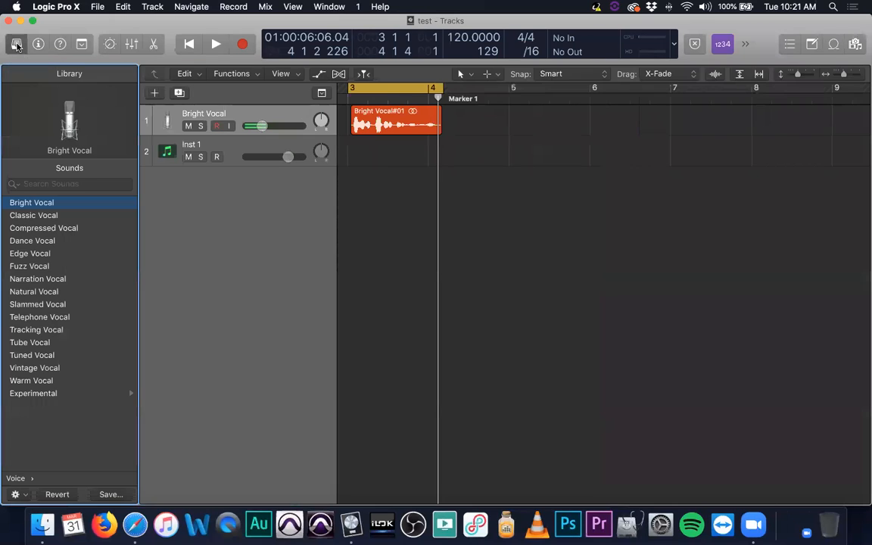
click(16, 45)
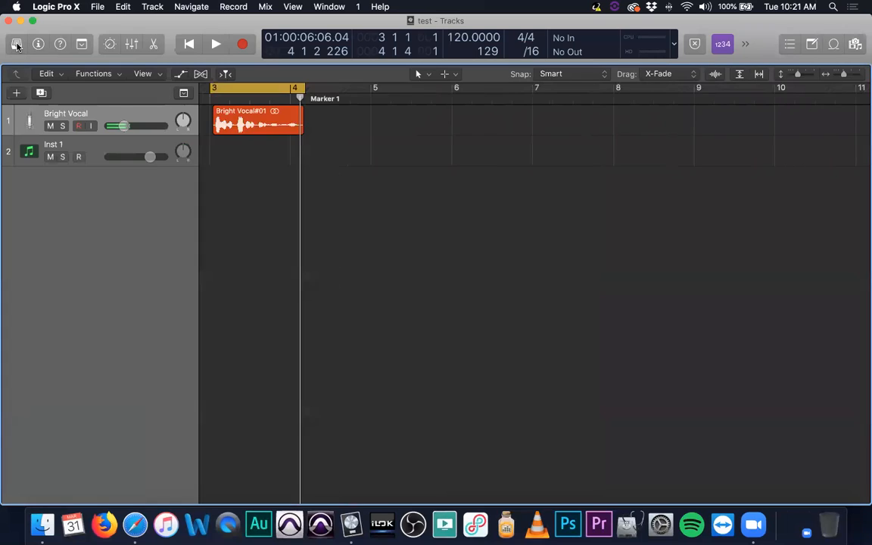
click(16, 46)
click(16, 46)
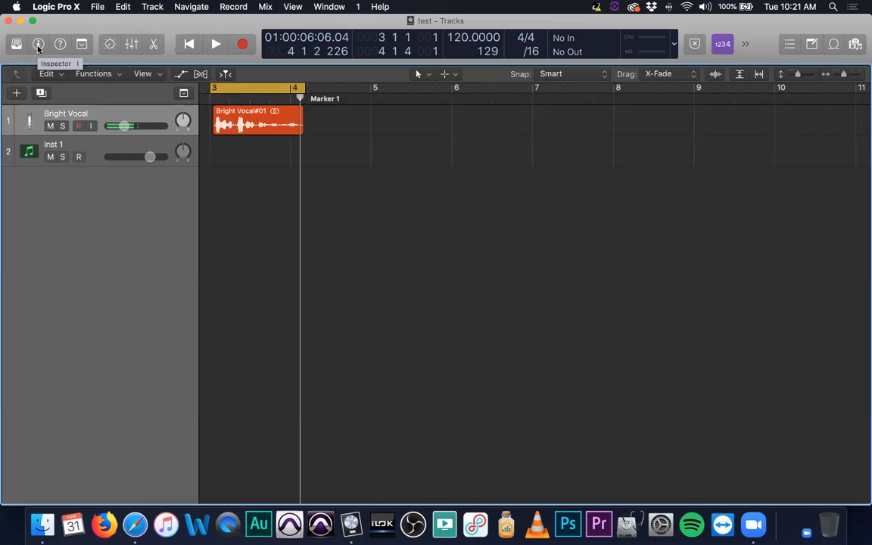
Toggle the Inspector several times to demonstrate showing and hiding the channel strips, leaving it hidden
click(38, 45)
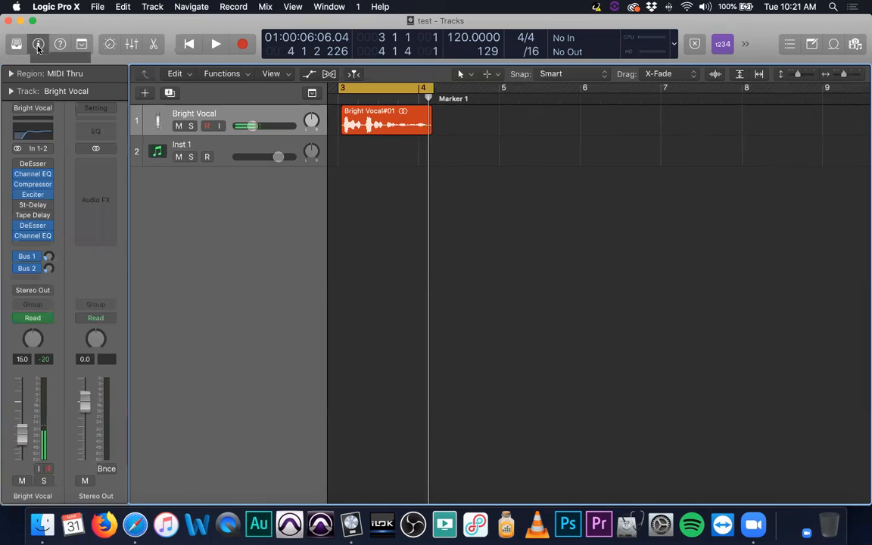
click(39, 46)
click(38, 45)
click(39, 45)
click(38, 46)
click(38, 45)
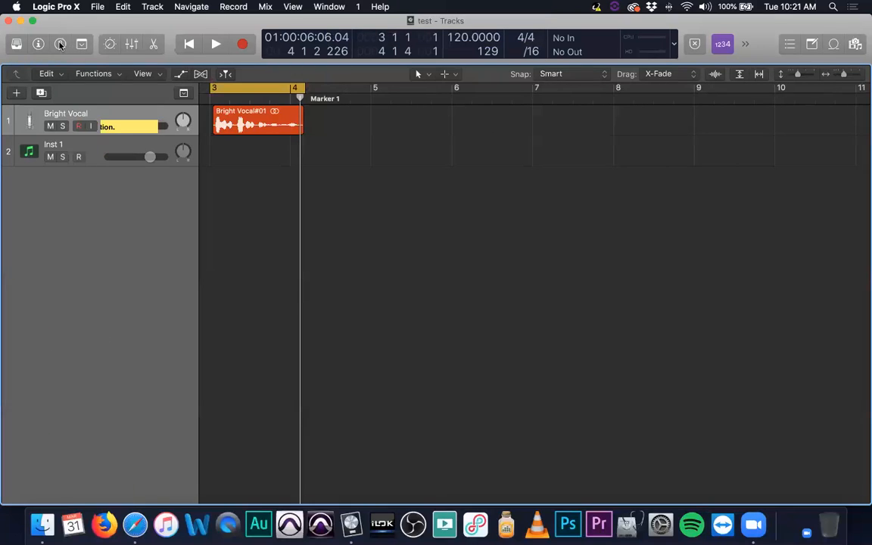
Show and hide the Toolbar twice above the tracks area
click(83, 45)
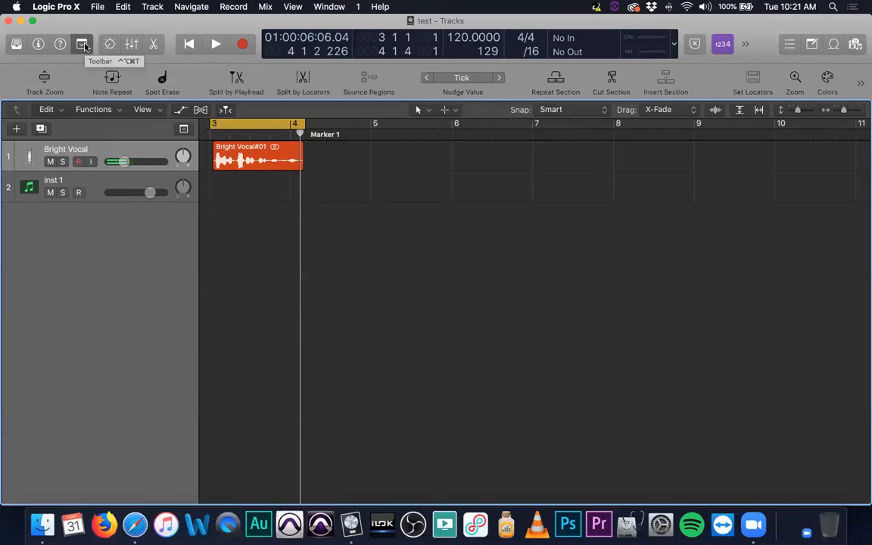
click(83, 44)
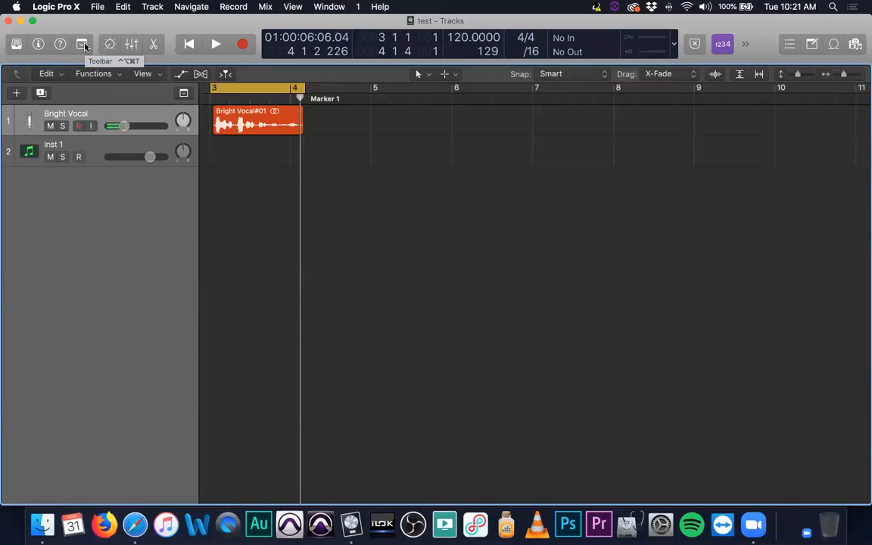
click(84, 45)
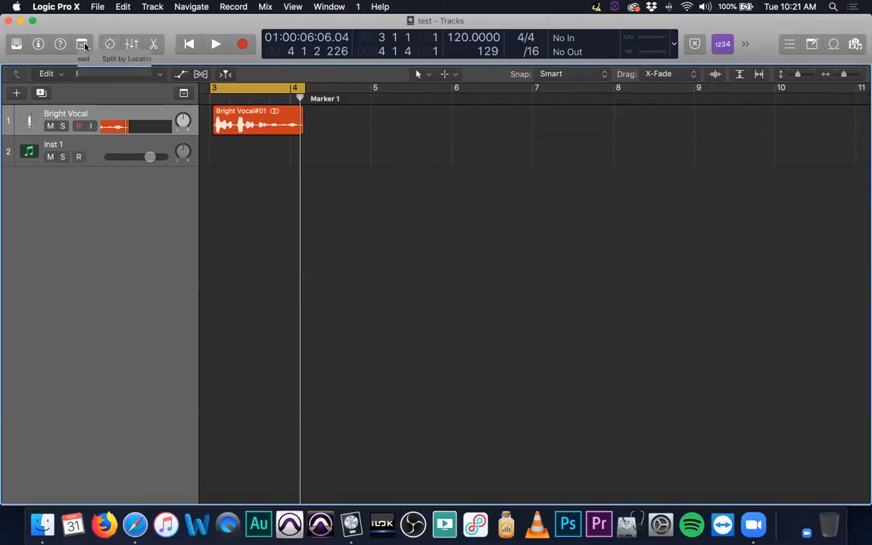
click(84, 45)
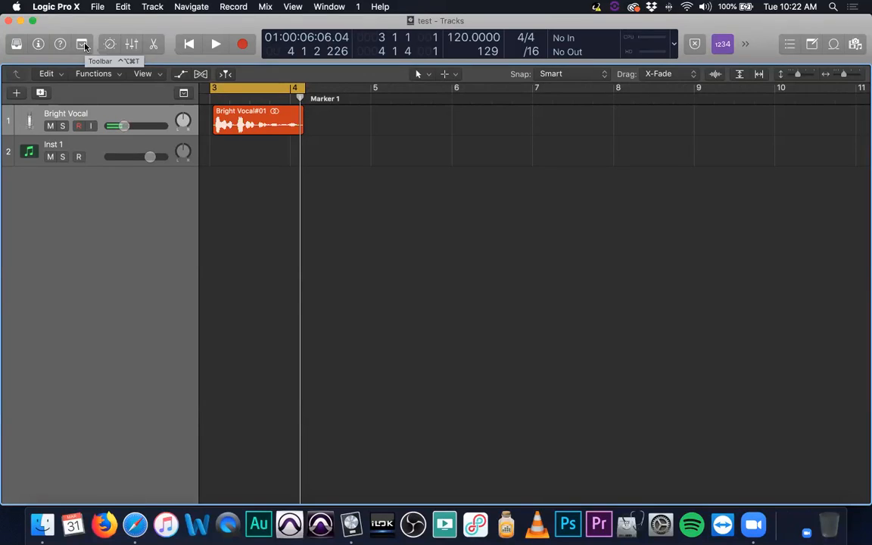
Bring up the Tool menu at several different places in the project window, dismissing it each time with the Pointer Tool kept
key(t)
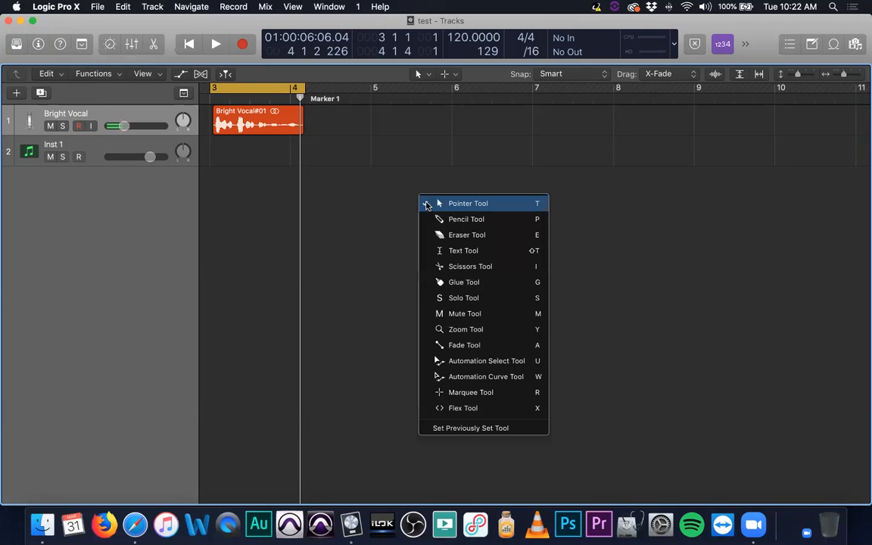
click(376, 197)
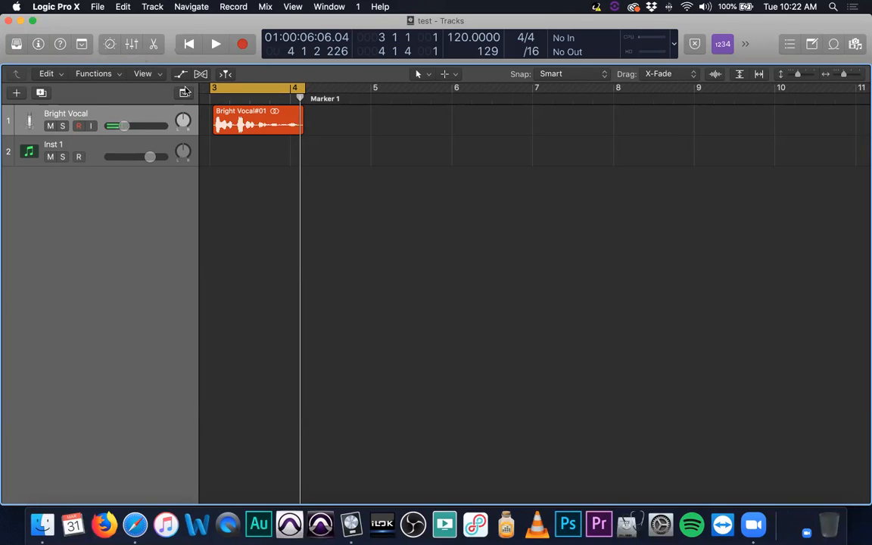
key(t)
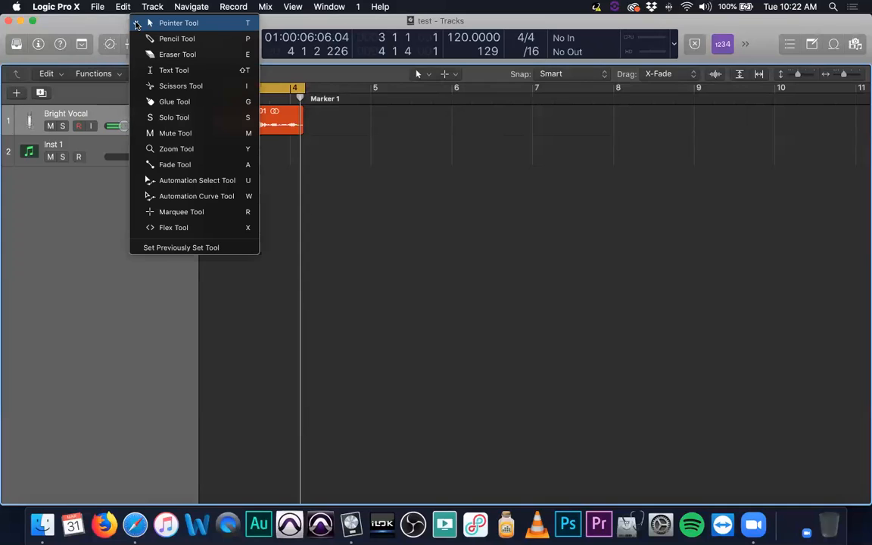
click(136, 25)
key(t)
click(631, 349)
key(t)
click(739, 258)
key(t)
click(696, 242)
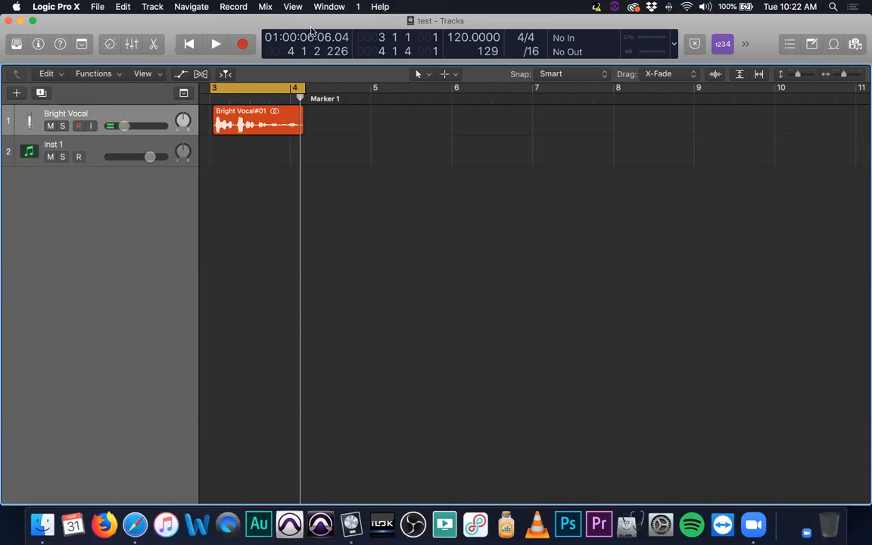
key(t)
click(646, 165)
key(t)
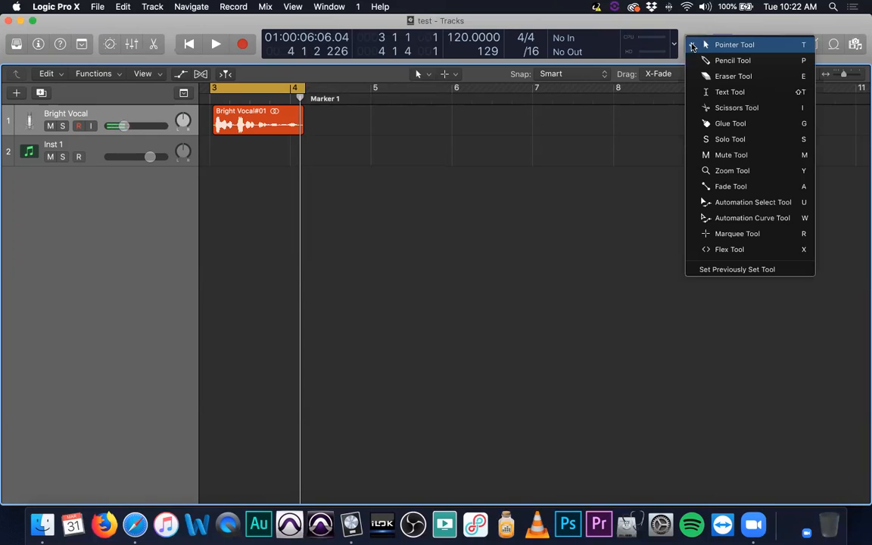
click(692, 47)
Toggle the Smart Controls for the Bright Vocal track, leaving them displayed below the tracks
scroll(542, 318, left, 1)
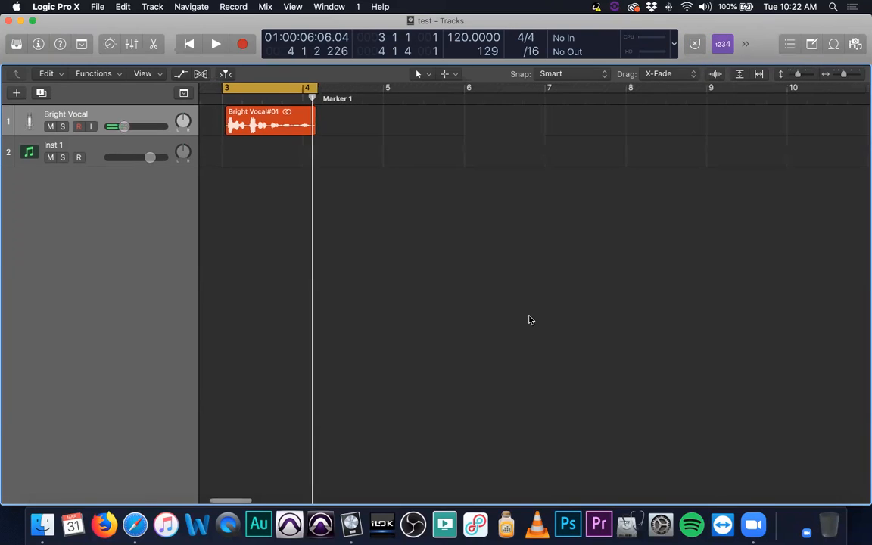
scroll(494, 286, left, 5)
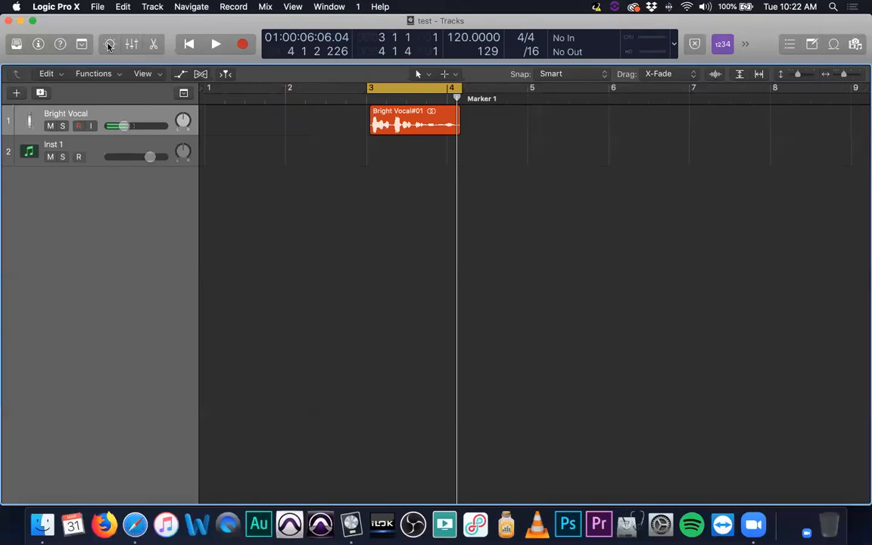
click(109, 45)
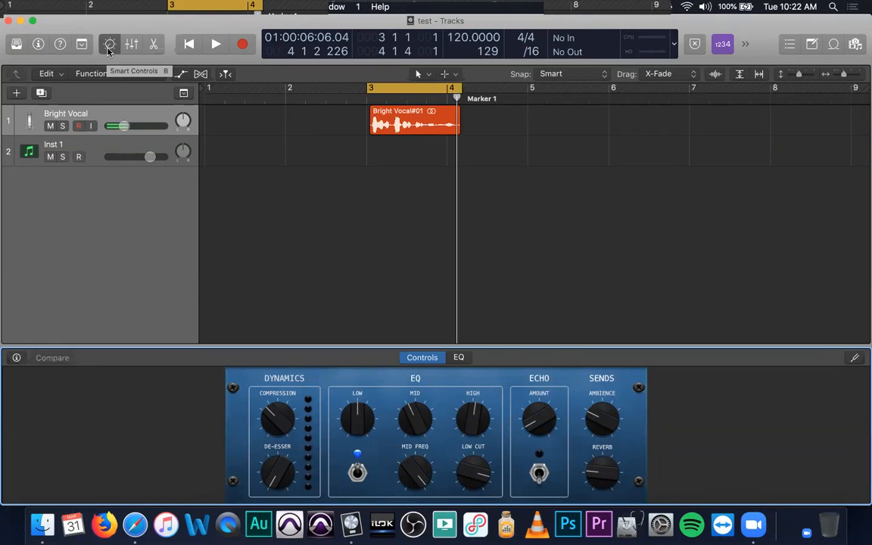
click(108, 47)
click(109, 47)
Show and hide the Library and the Inspector again, and switch the Smart Controls off and back on
key(y)
key(y)
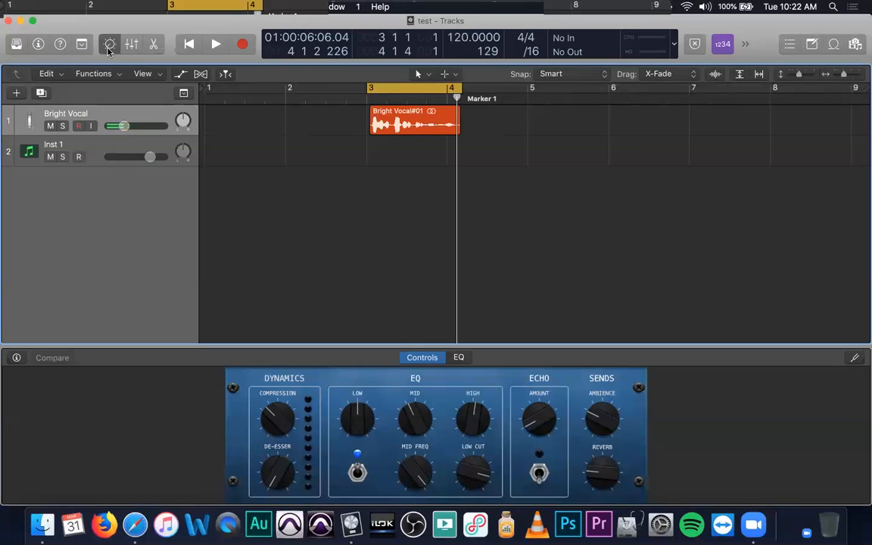
key(i)
key(i)
click(108, 47)
click(109, 47)
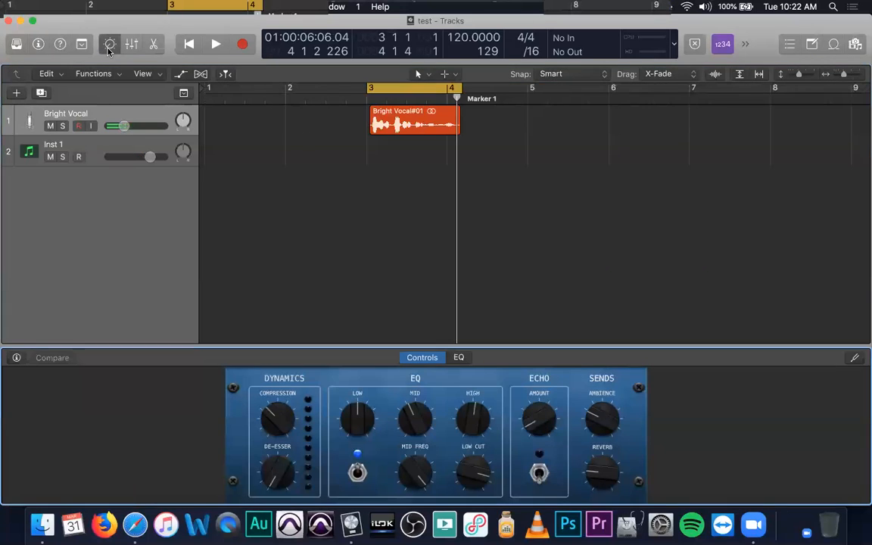
Toggle the Smart Controls off and on again, leaving them hidden
click(108, 47)
click(108, 47)
click(108, 47)
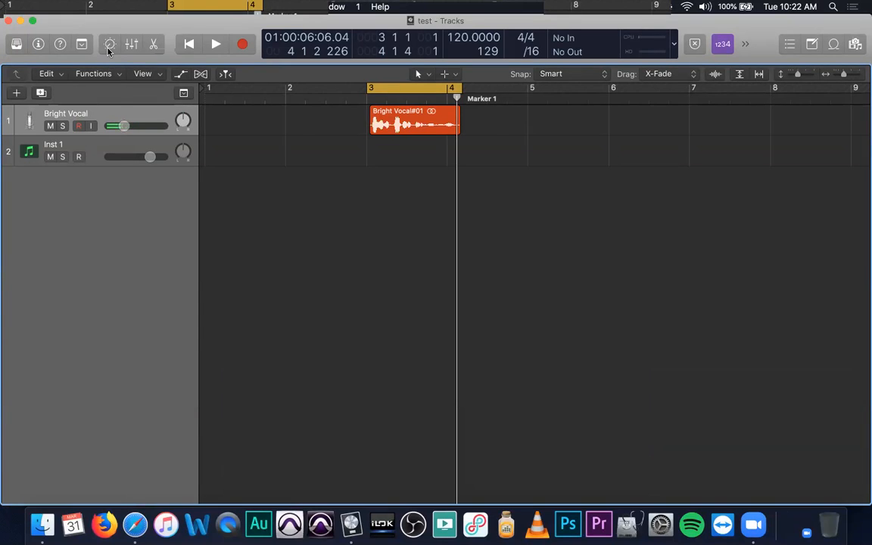
Show and hide the Mixer below the tracks, and do the same with the Editors pane
click(108, 47)
click(109, 47)
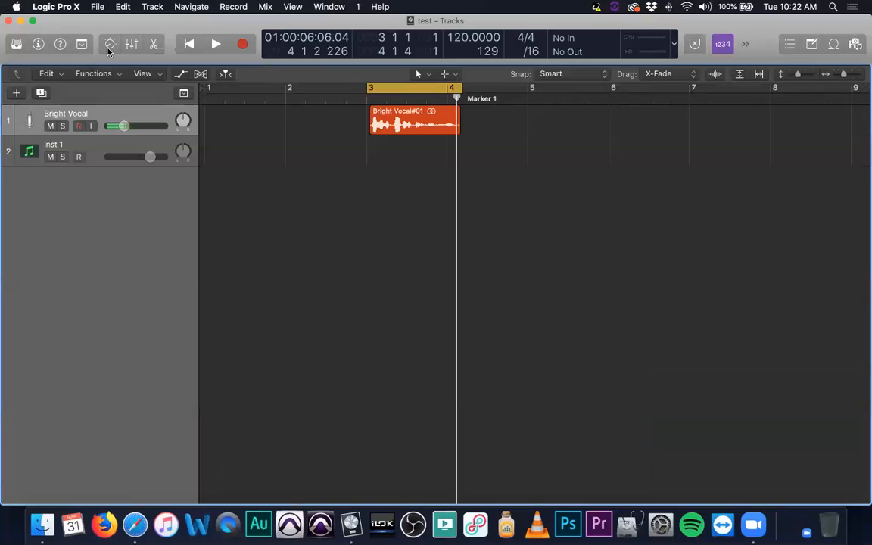
click(109, 47)
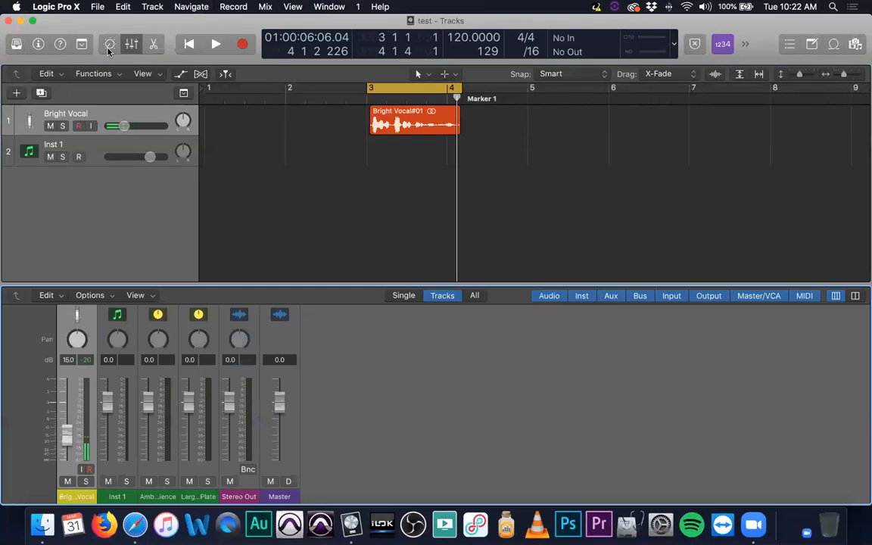
click(109, 47)
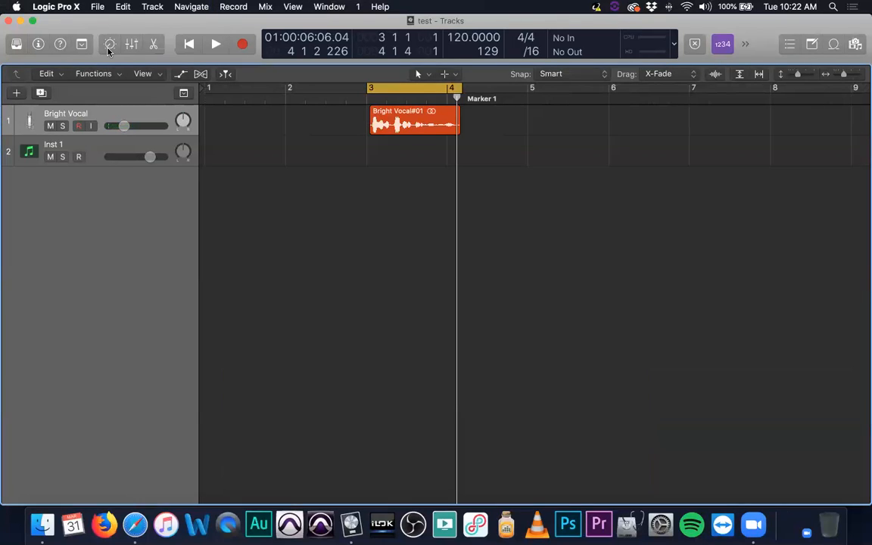
click(154, 45)
click(154, 46)
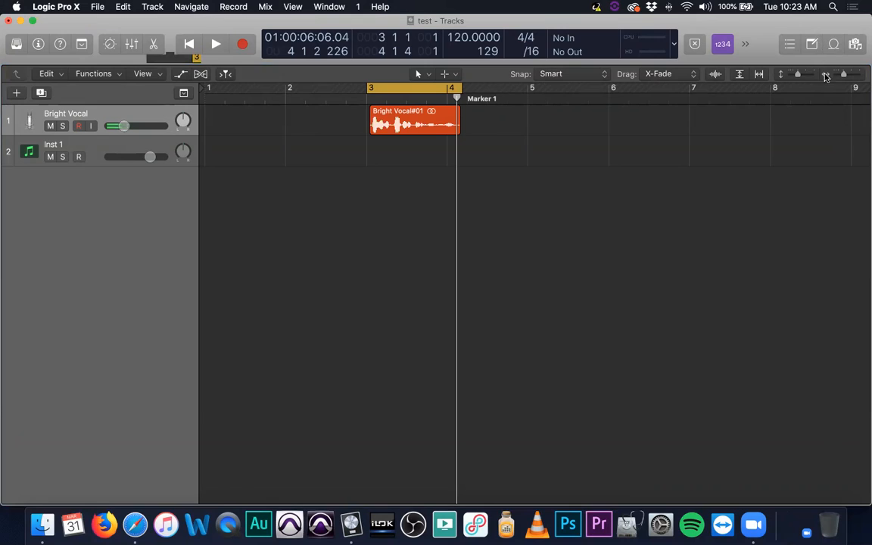
Open the List Editors, go through the Tempo, Marker and Event lists, and close the pane again
click(789, 45)
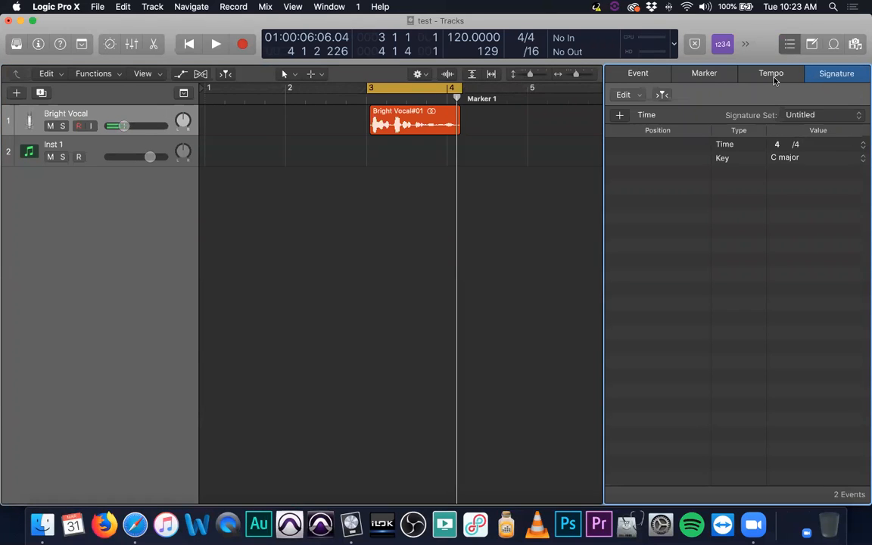
click(772, 76)
click(704, 73)
click(640, 75)
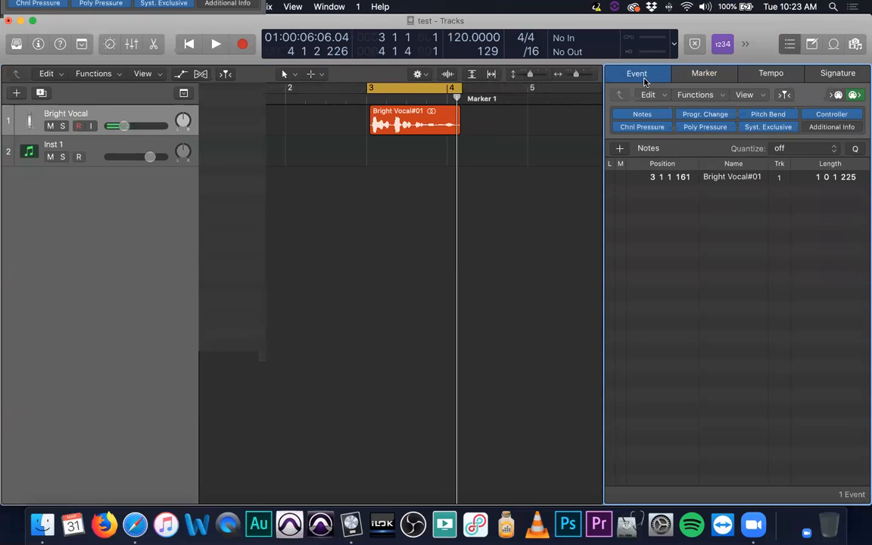
key(d)
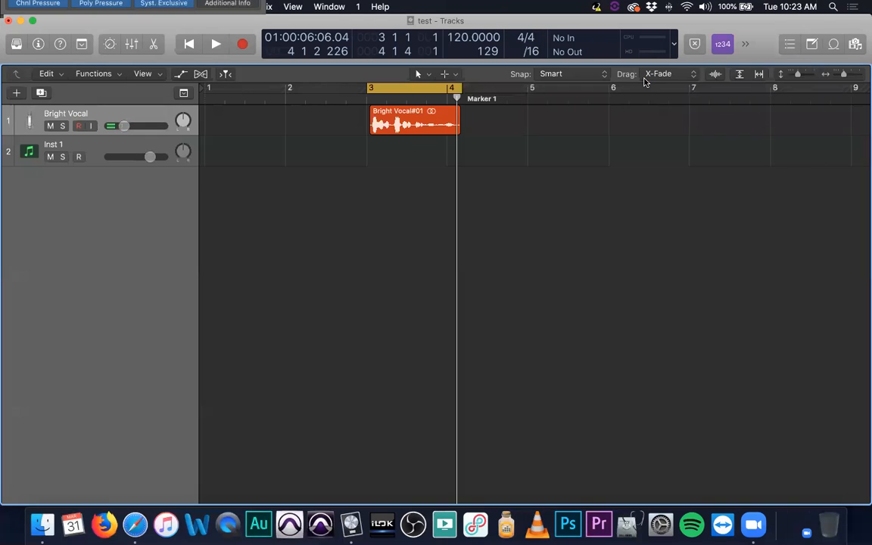
Open the Loop Browser beside the tracks and toggle it several times, leaving it hidden
click(833, 45)
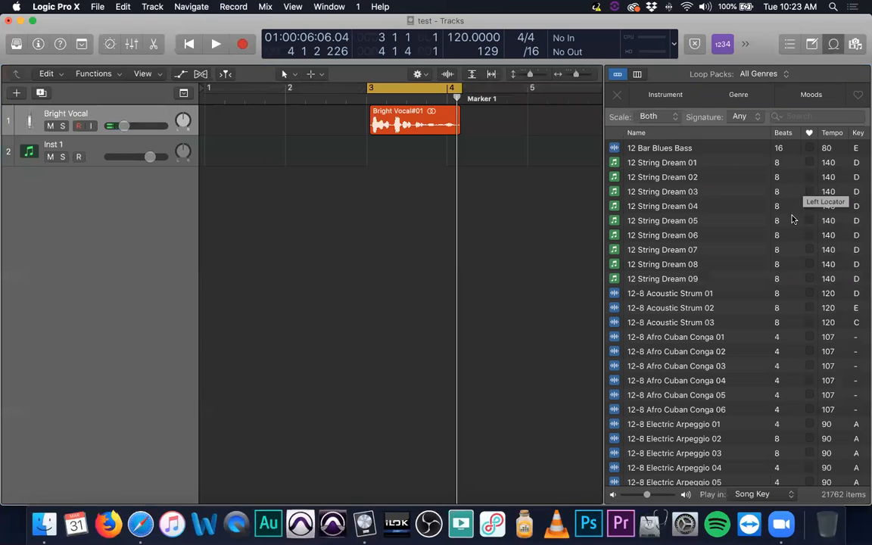
click(538, 195)
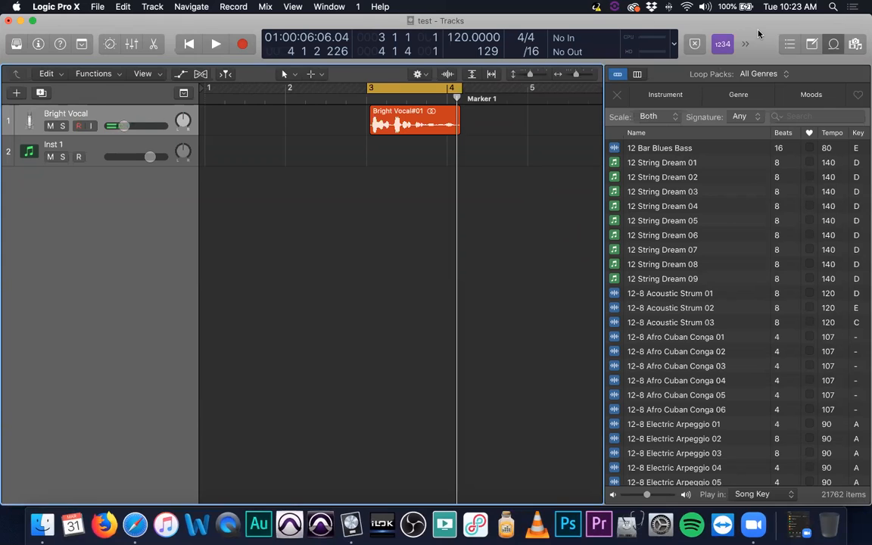
key(o)
key(o)
key(o)
key(o)
key(o)
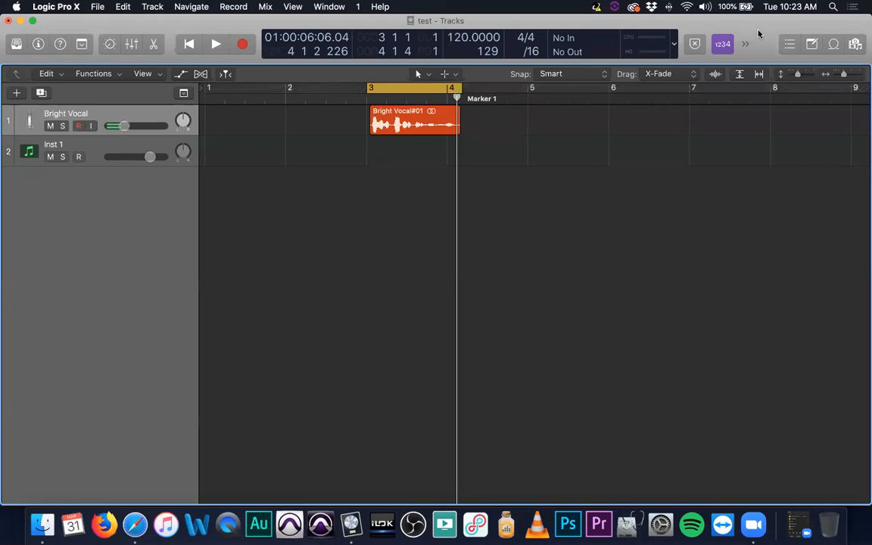
Show and hide the Library, the Inspector, the Mixer and the Smart Controls one after another
key(y)
key(y)
key(i)
key(i)
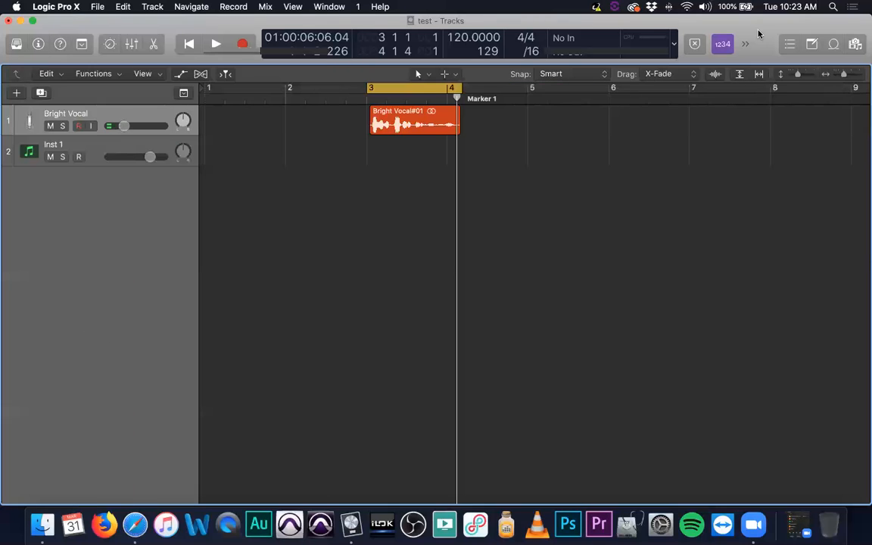
key(x)
key(x)
key(b)
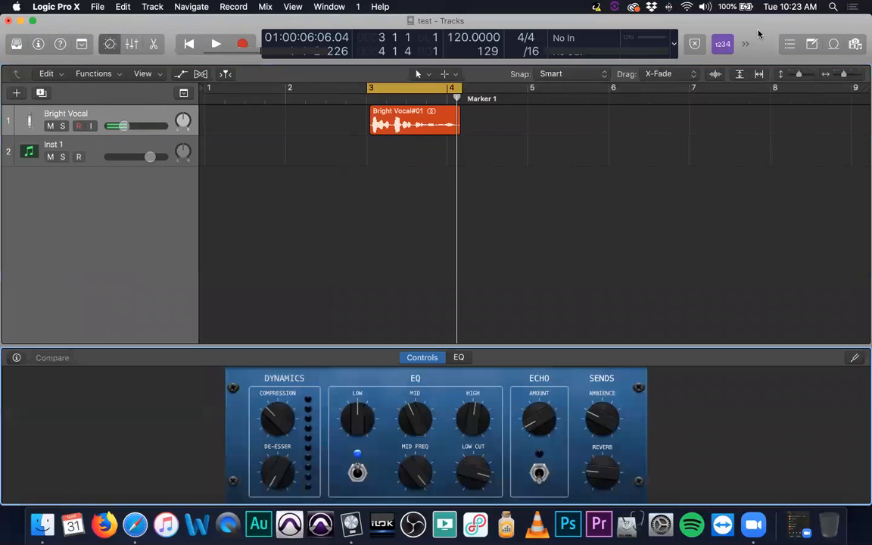
key(b)
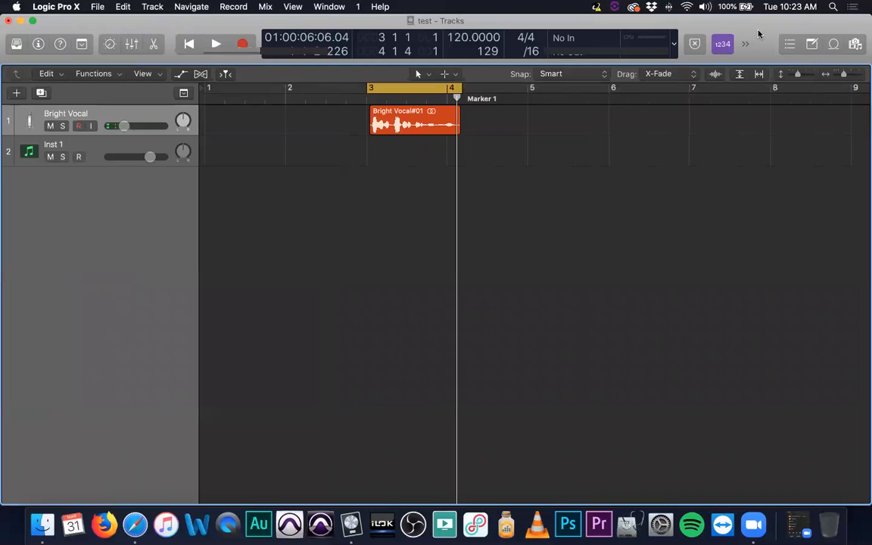
Display the Project audio file browser and the Loop Browser in turn, leaving the browser area closed
click(855, 44)
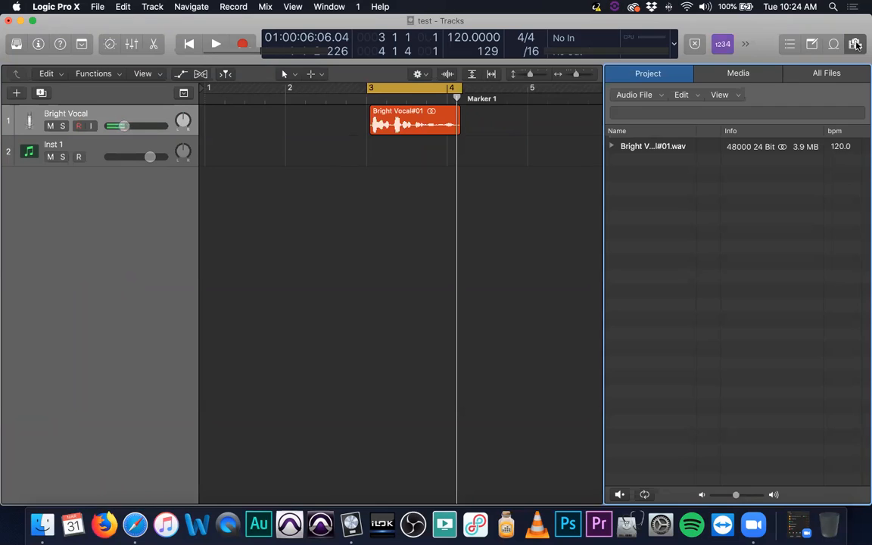
click(857, 45)
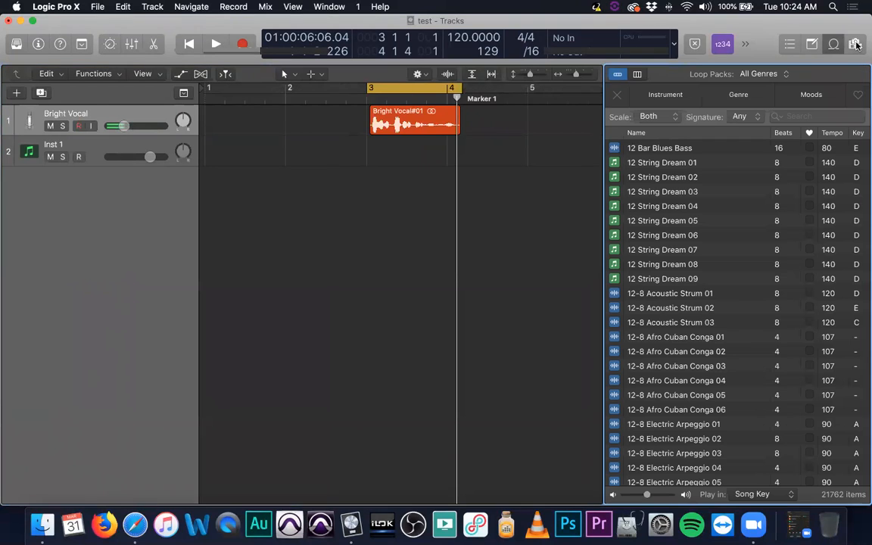
click(855, 44)
Run through the panel toggles once more: Library, Inspector, Smart Controls, Mixer and Editors, each shown and hidden again
key(y)
key(y)
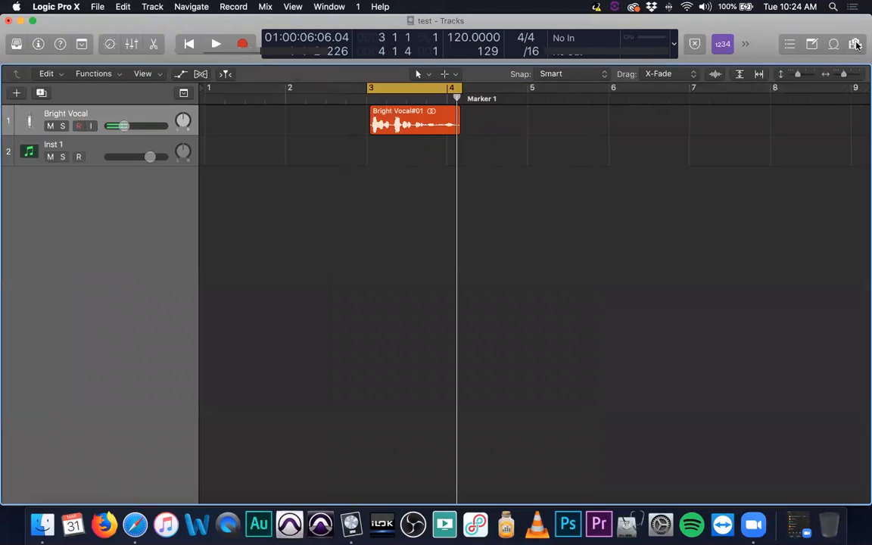
key(i)
key(i)
key(b)
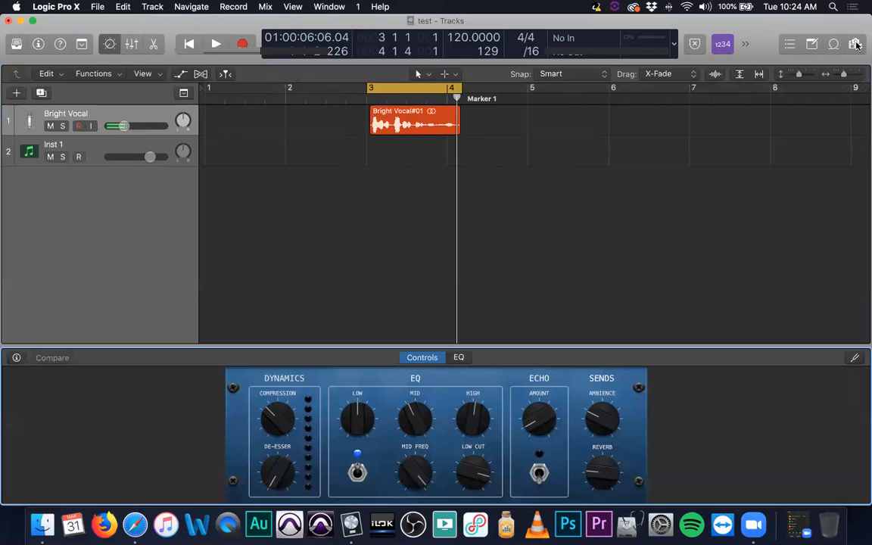
key(b)
key(x)
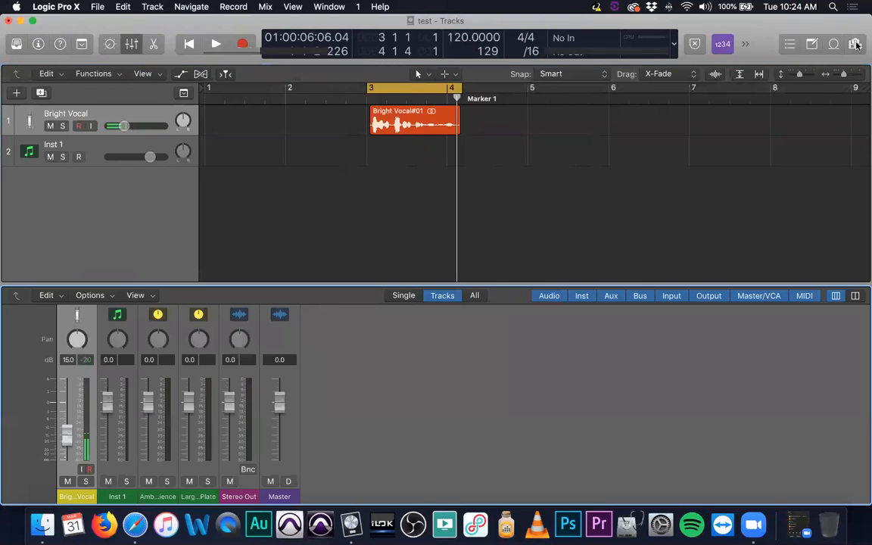
key(x)
key(e)
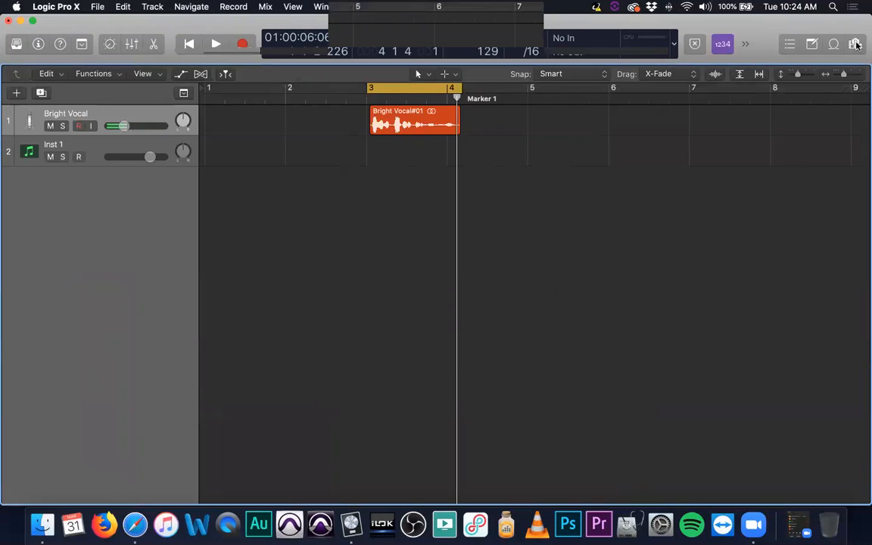
key(e)
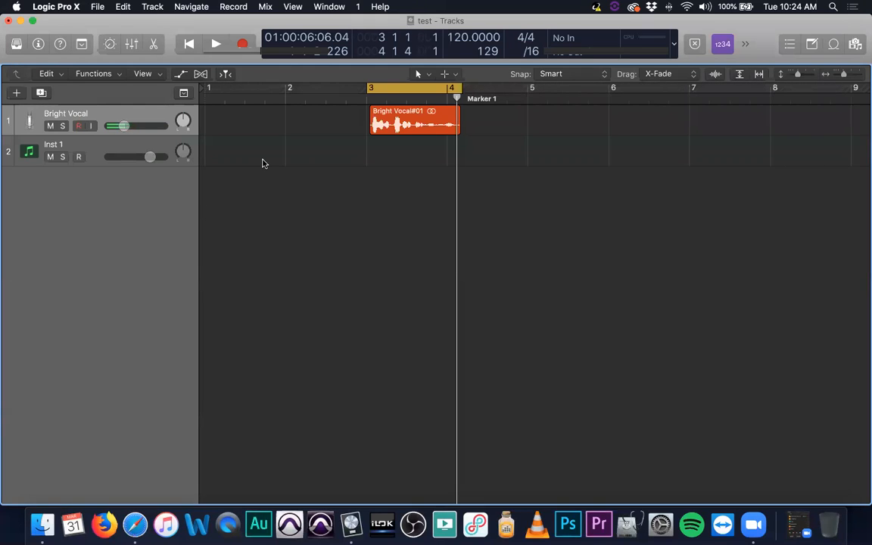
Switch the main tool to the Fade Tool and try fades across the start and end of the Bright Vocal region
key(t)
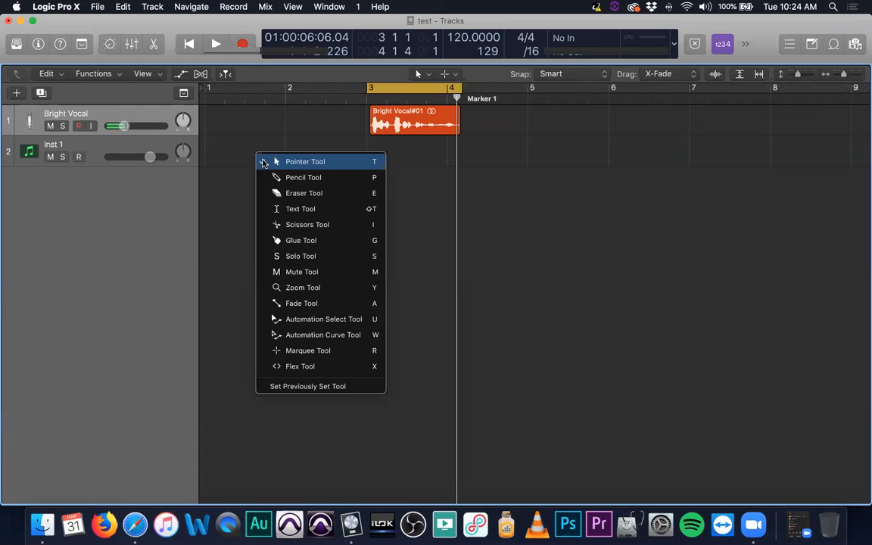
key(a)
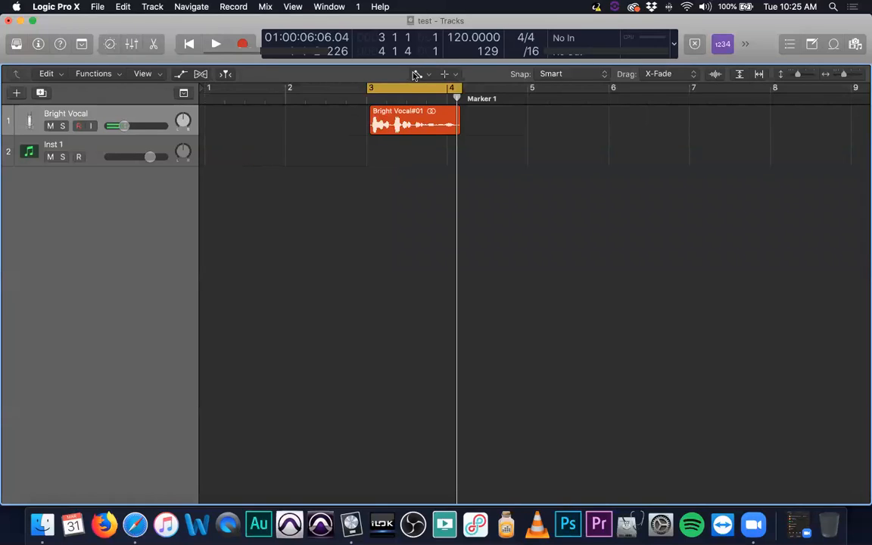
drag(350, 125, 387, 126)
drag(475, 120, 442, 123)
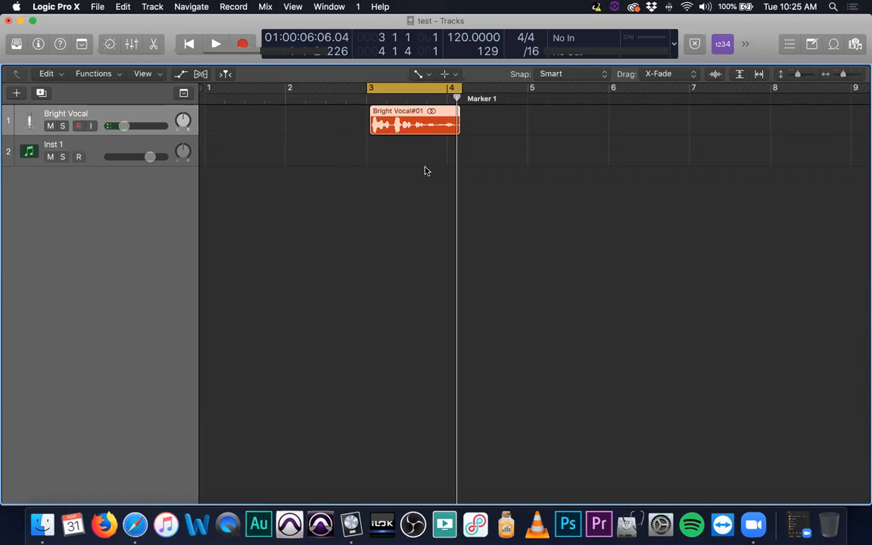
Restore the Pointer Tool as the main tool, and switch once more to the Fade Tool and back
key(t)
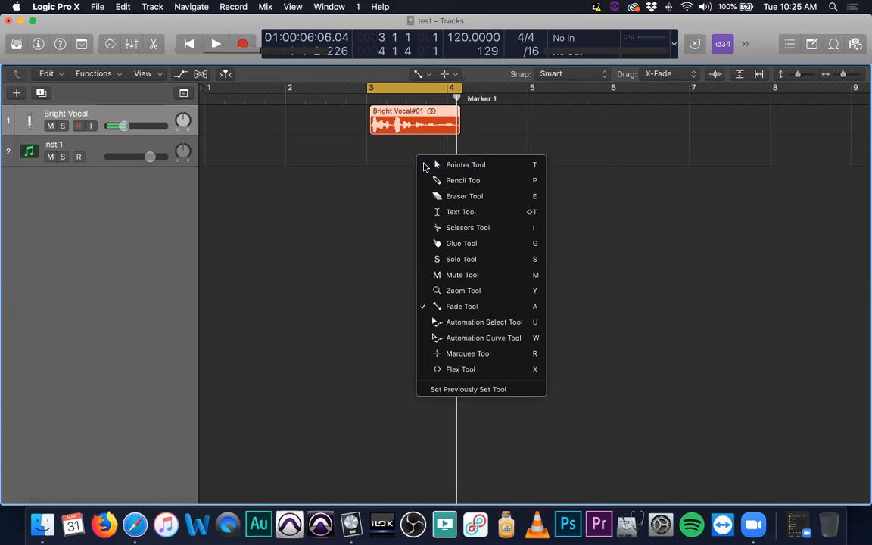
click(425, 165)
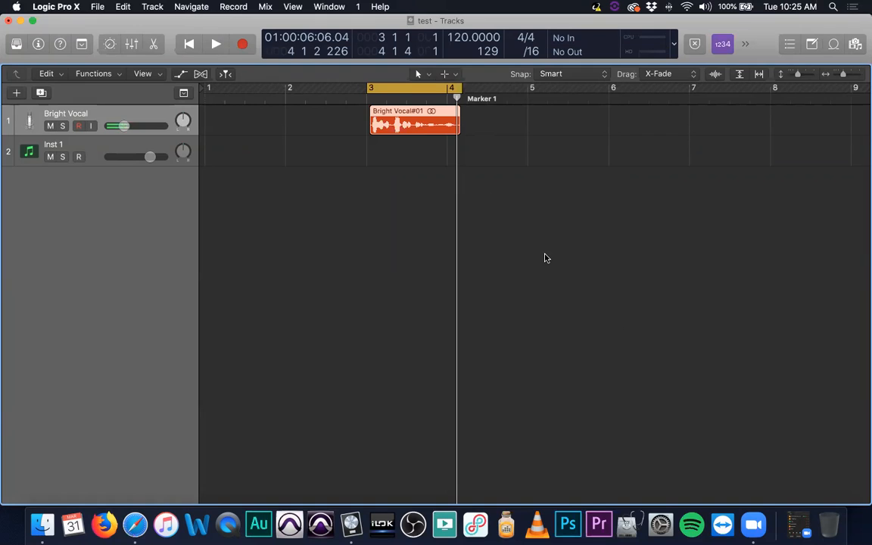
key(t)
key(a)
key(t)
key(t)
Assign the Fade Tool as the Command-click tool, change it to the Pointer Tool, and assign the Fade Tool again
key(t)
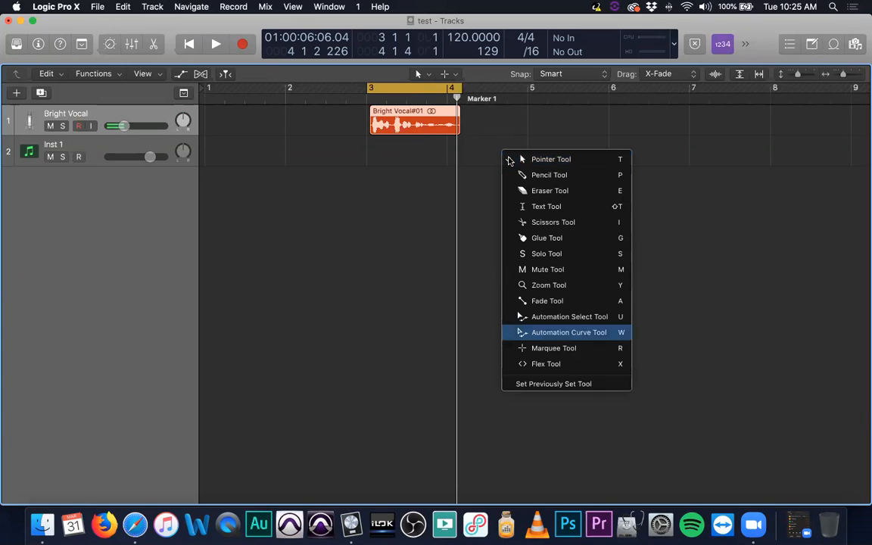
click(549, 302)
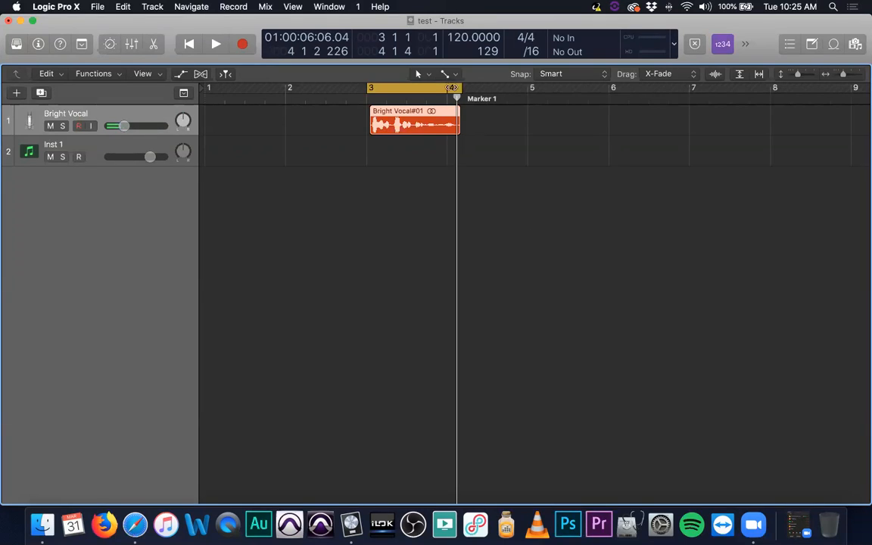
key(t)
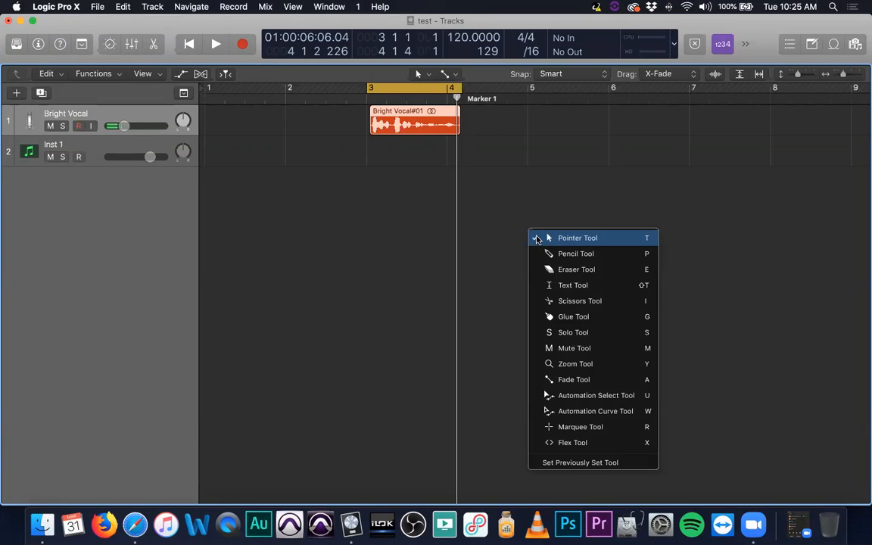
click(558, 239)
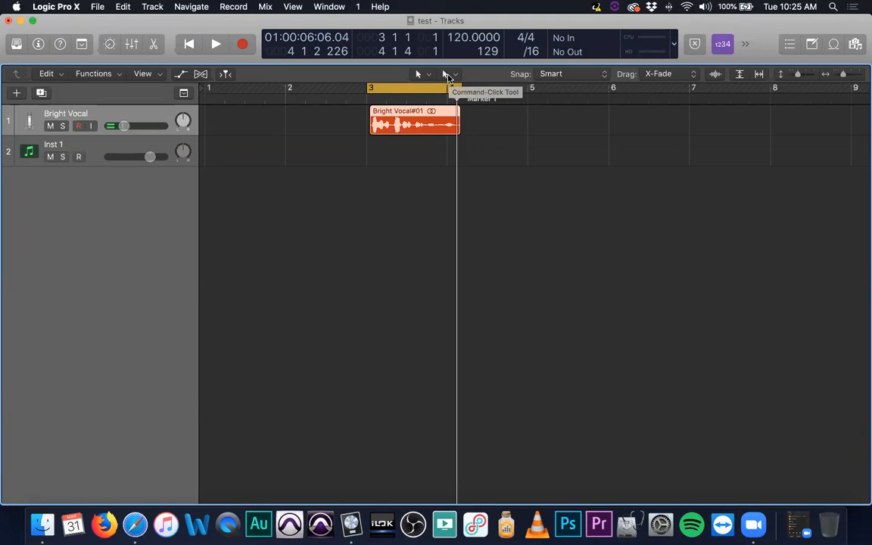
key(t)
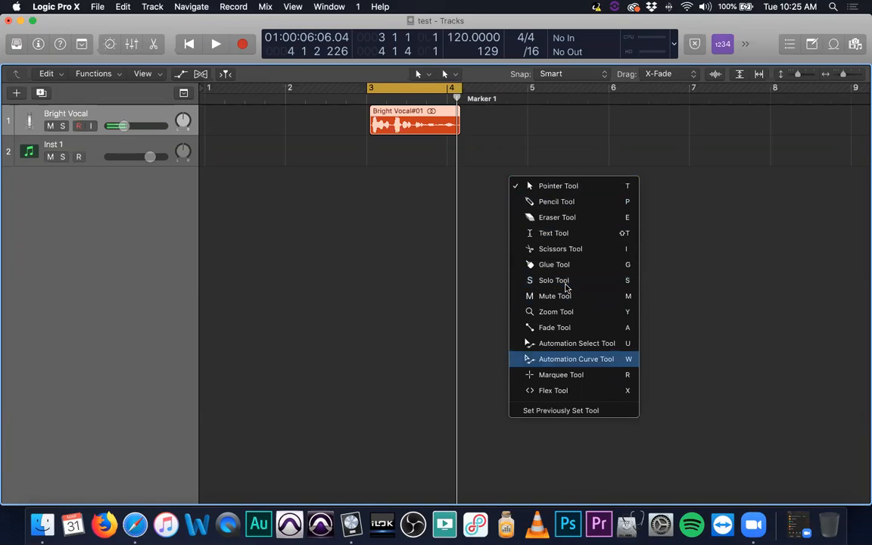
click(575, 327)
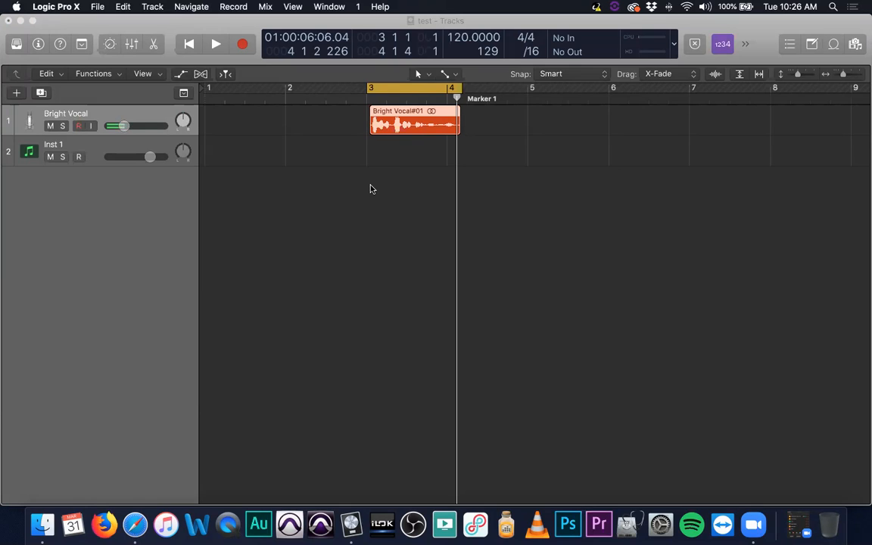
Deselect the Bright Vocal region, and show and hide the track automation
click(338, 208)
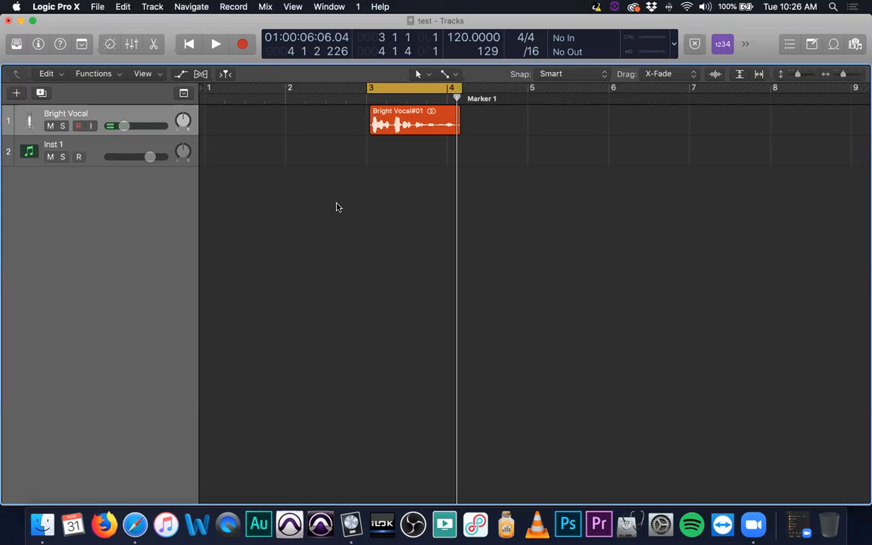
key(a)
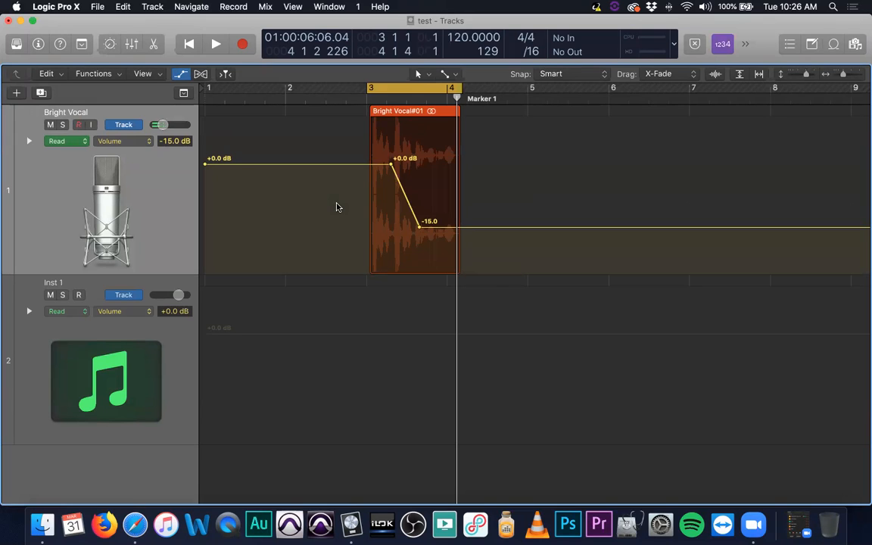
key(a)
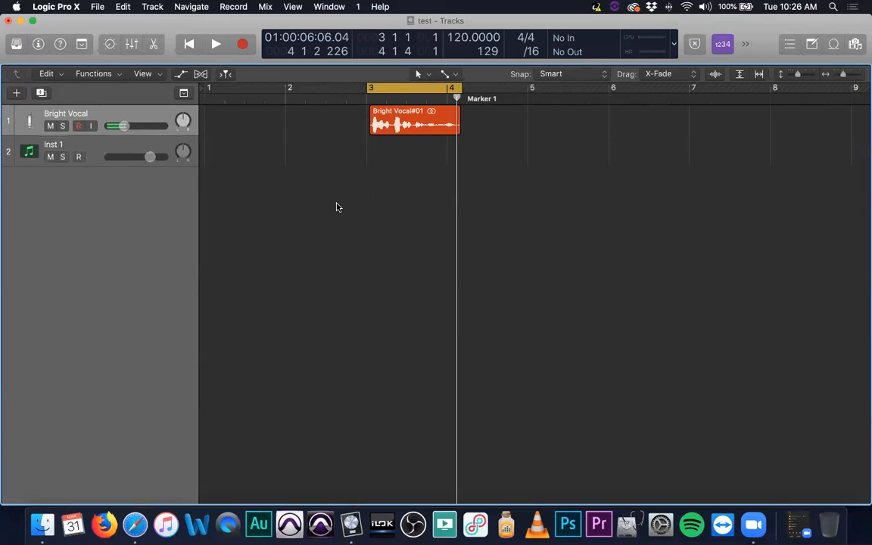
Show and hide the track automation, and show and hide the global tracks
key(a)
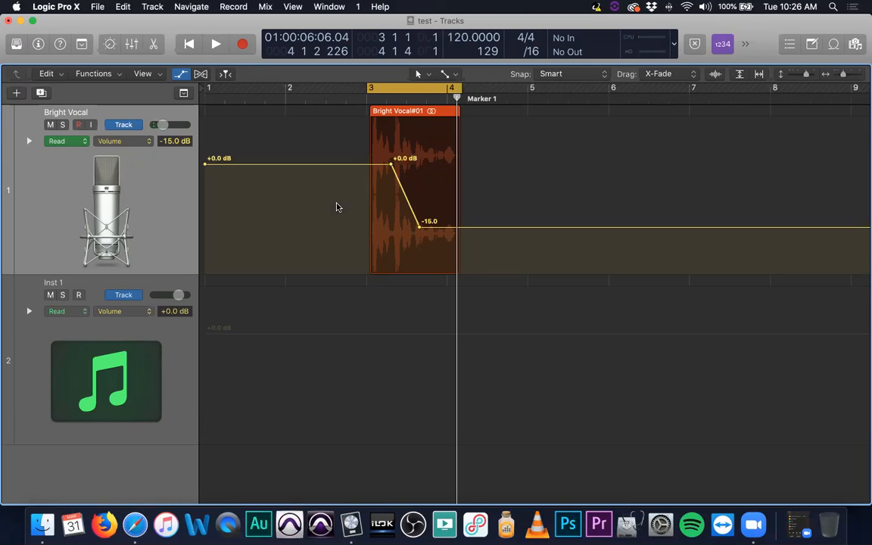
key(a)
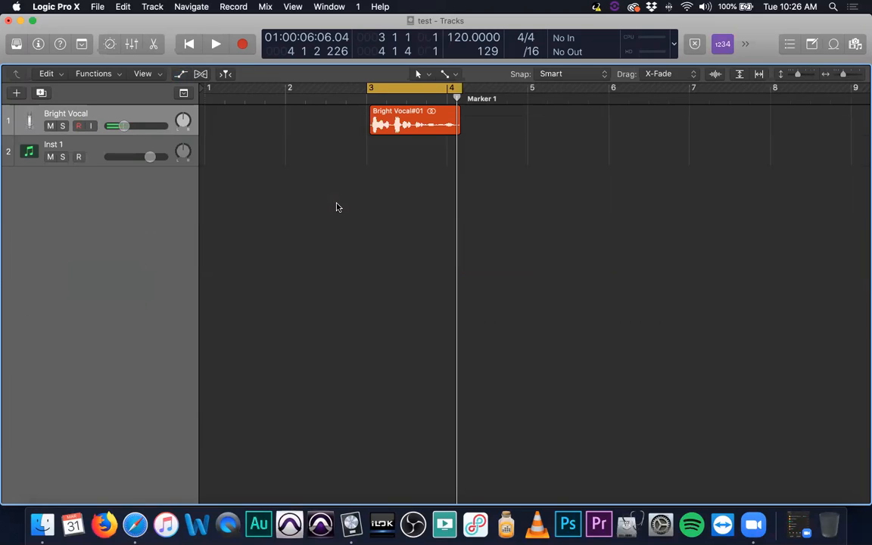
key(g)
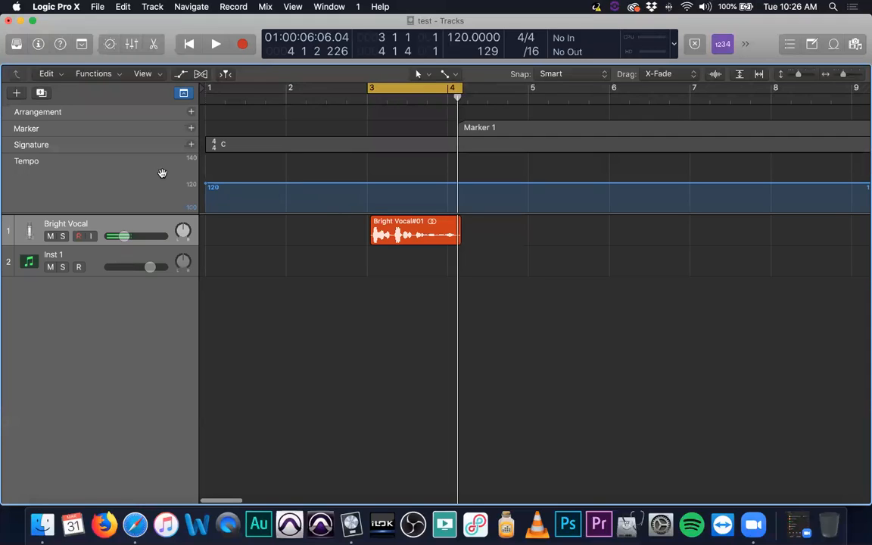
click(184, 93)
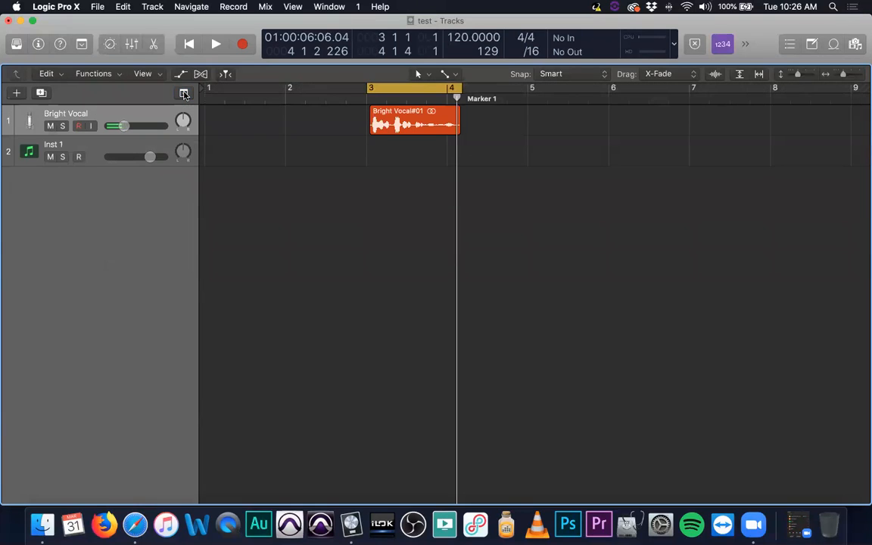
click(184, 94)
click(184, 94)
Turn on the track Hide controls and enlarge the heights of the Bright Vocal and Inst 1 tracks
key(h)
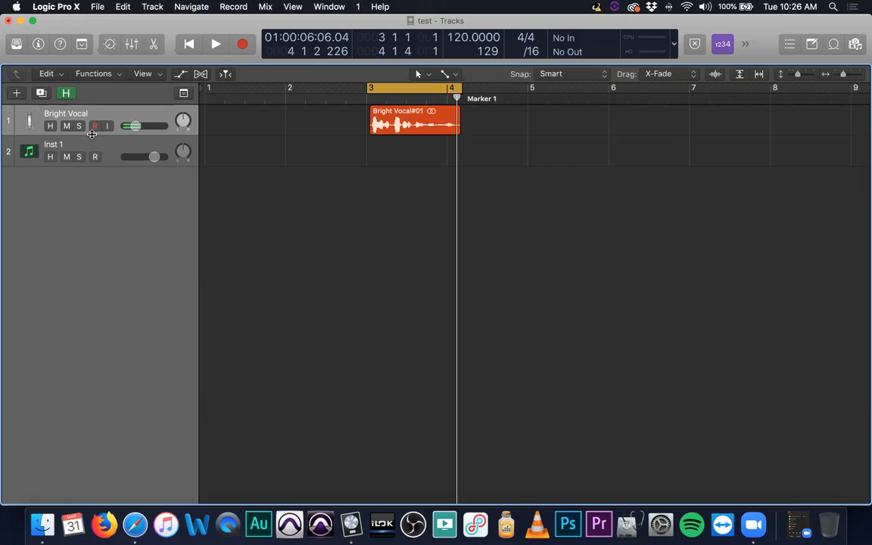
drag(92, 134, 91, 163)
drag(118, 193, 118, 251)
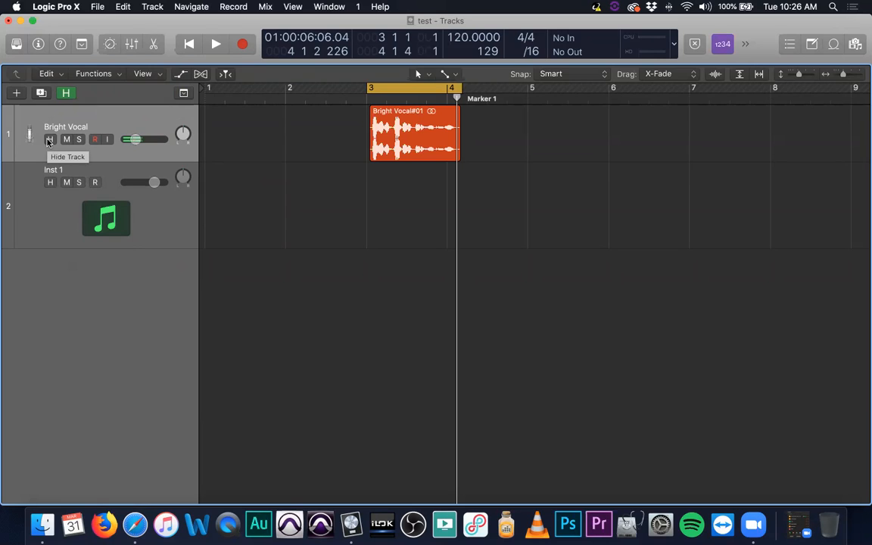
key(h)
key(h)
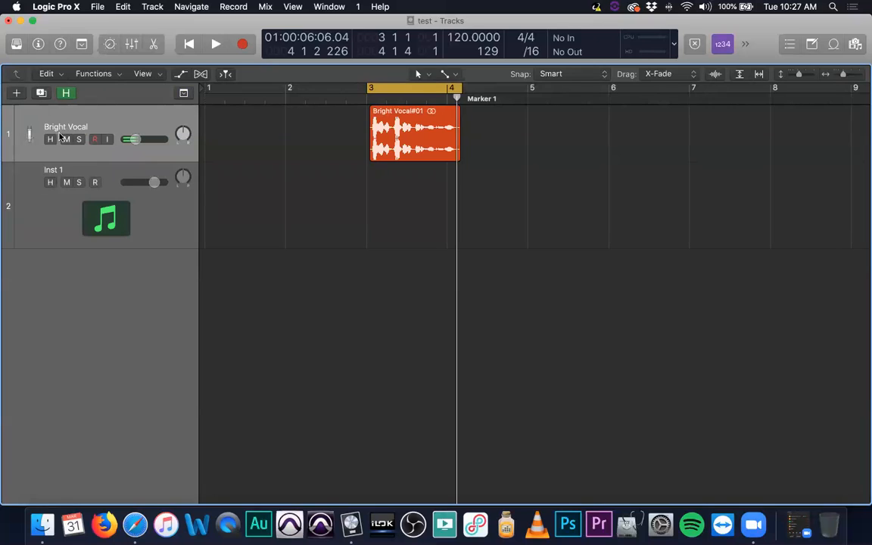
Mark the Bright Vocal track as hidden and hide it, and bring it back with its hide mark cleared
click(50, 140)
key(h)
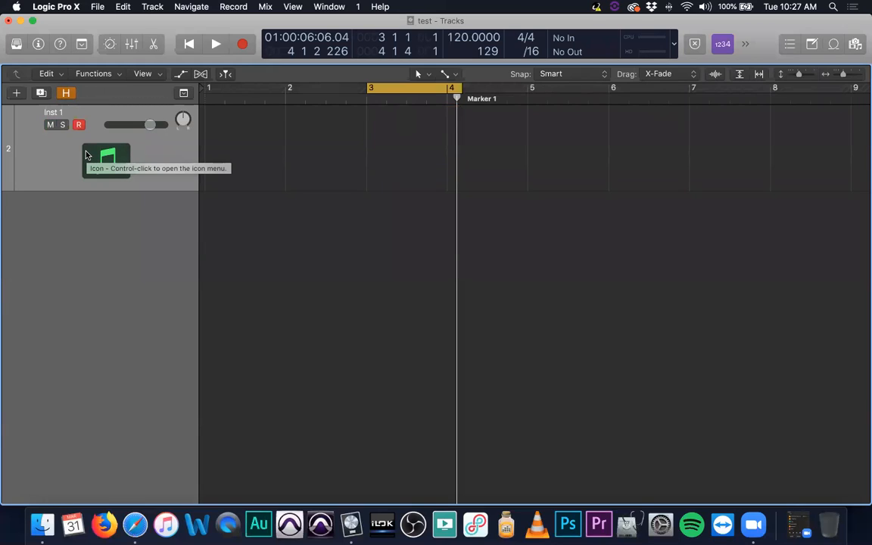
click(67, 95)
click(51, 140)
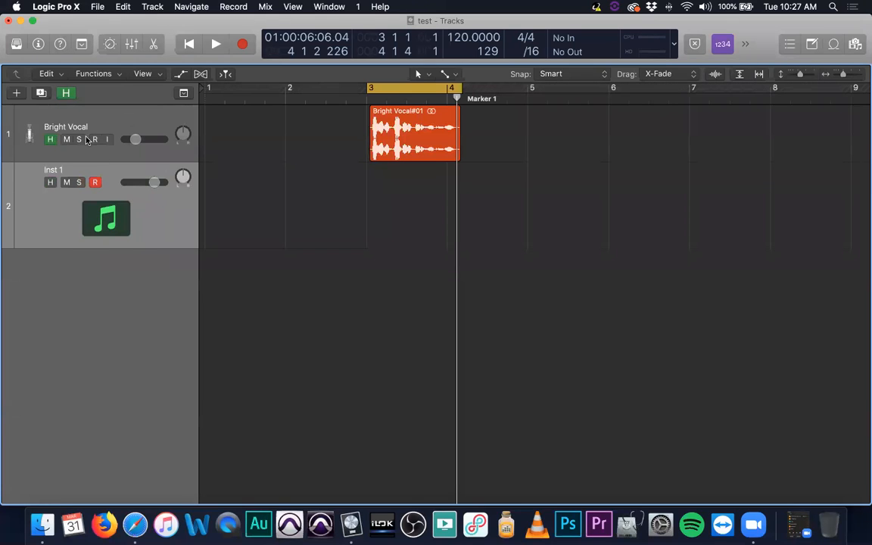
key(h)
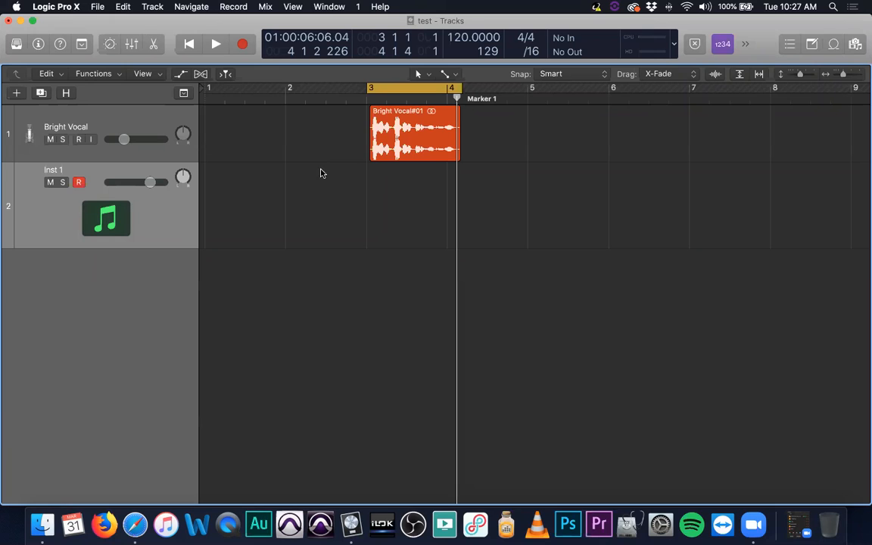
Examine the Bright Vocal region by zooming the tracks area in and out horizontally and vertically
ctrl+alt+click(433, 234)
ctrl+alt+click(433, 233)
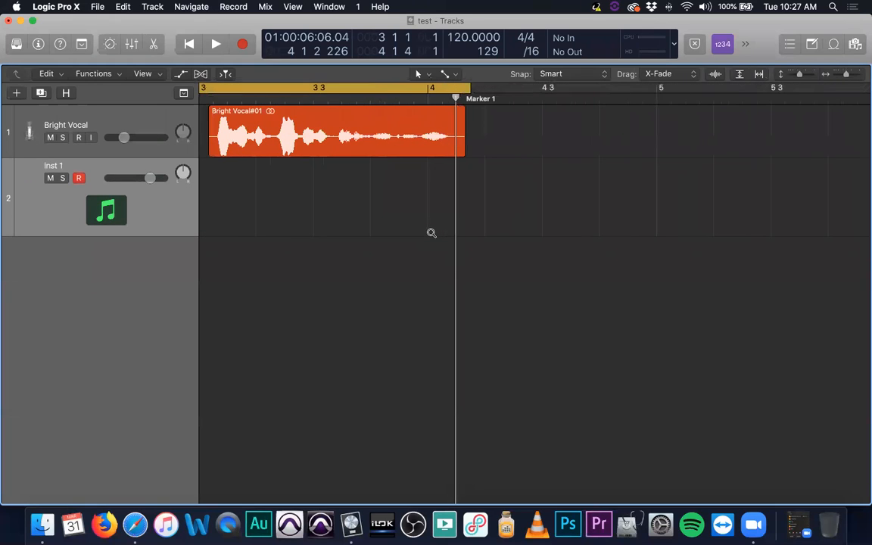
scroll(440, 231, left, 3)
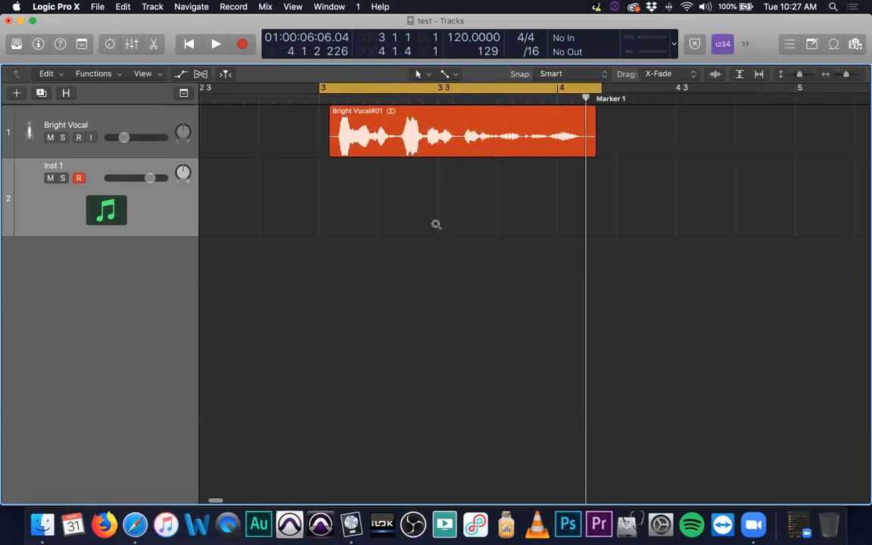
ctrl+alt+click(436, 227)
scroll(436, 227, left, 5)
scroll(437, 226, right, 5)
scroll(437, 223, left, 3)
scroll(437, 222, up, 4)
scroll(436, 221, down, 5)
scroll(436, 222, up, 5)
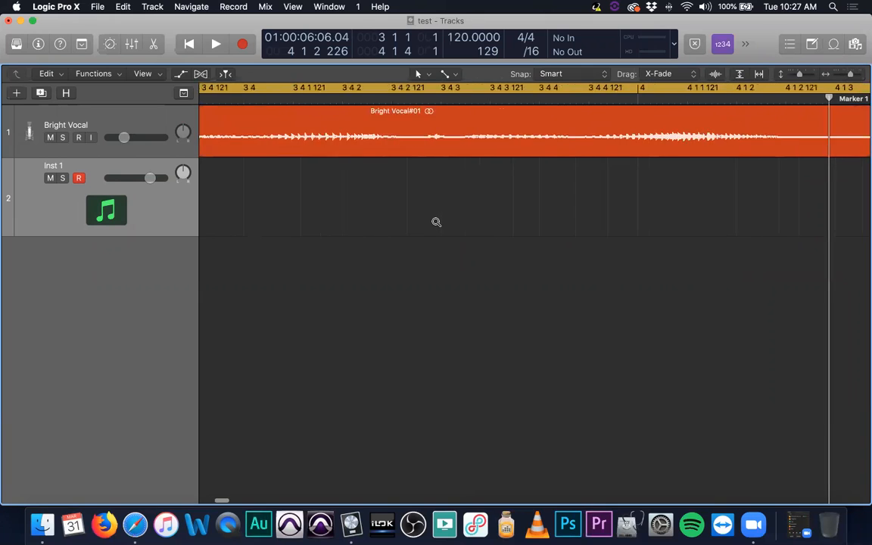
scroll(436, 222, down, 4)
scroll(440, 223, up, 5)
scroll(446, 232, up, 5)
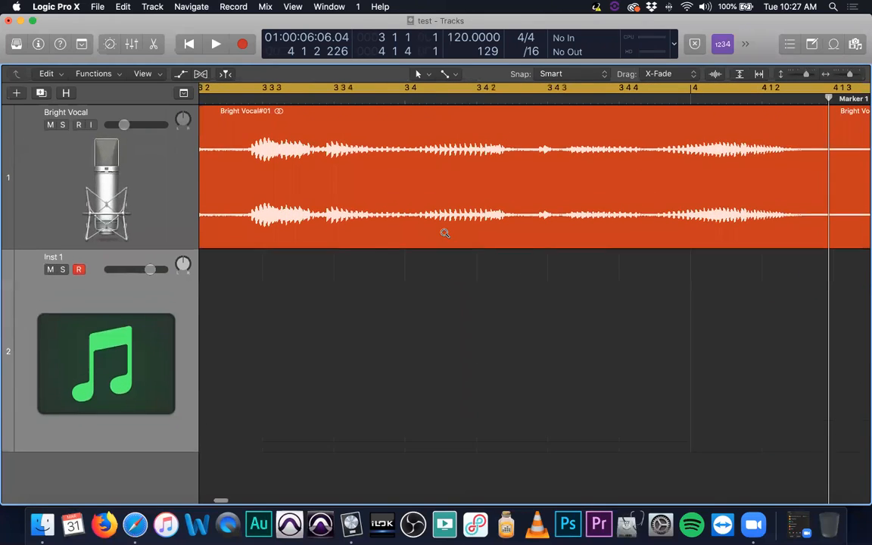
scroll(443, 232, down, 4)
scroll(512, 243, up, 5)
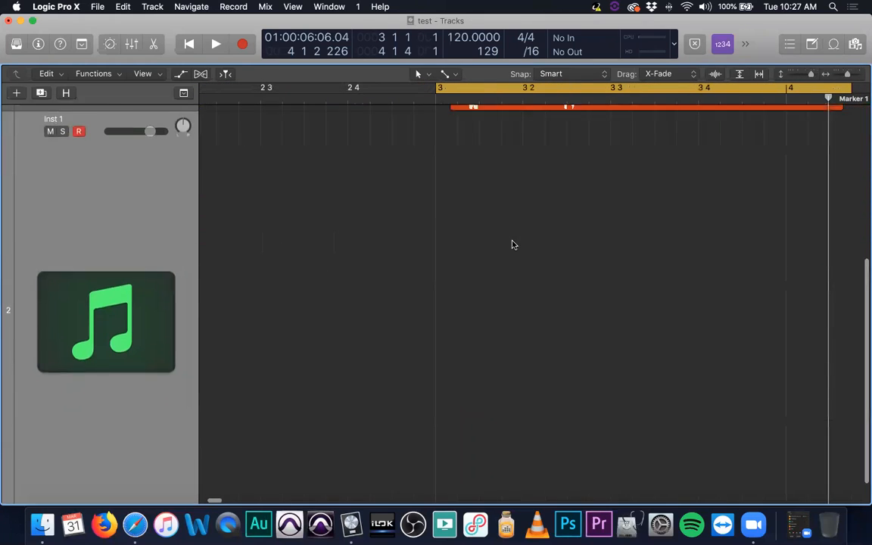
scroll(512, 243, down, 5)
scroll(513, 243, up, 2)
scroll(512, 242, up, 3)
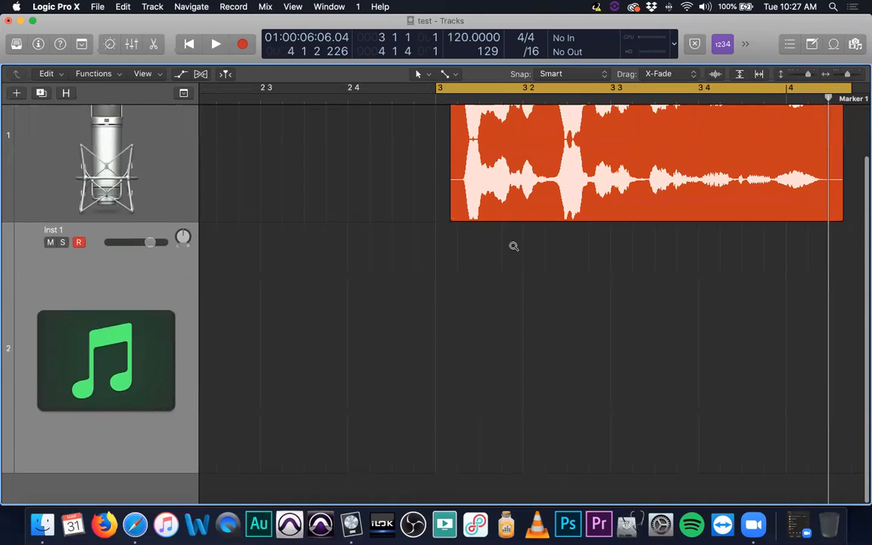
scroll(496, 226, right, 4)
scroll(485, 218, up, 2)
scroll(485, 217, right, 2)
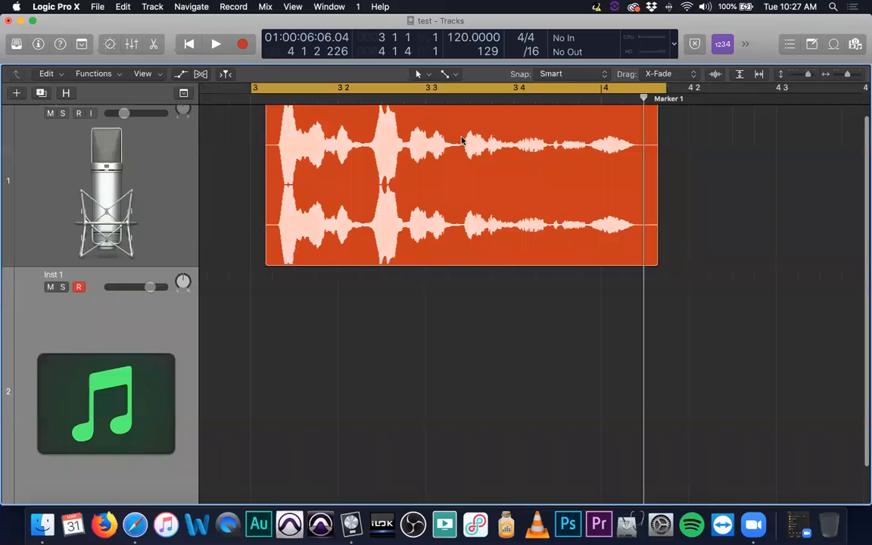
scroll(474, 261, up, 2)
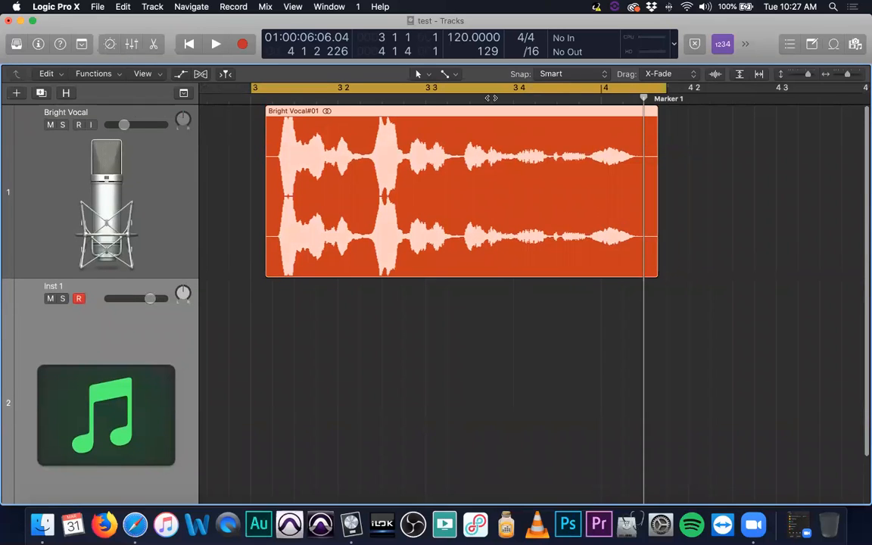
Place the playhead at 3 3 2 121 and split the Bright Vocal region there with the Scissors Tool
click(459, 92)
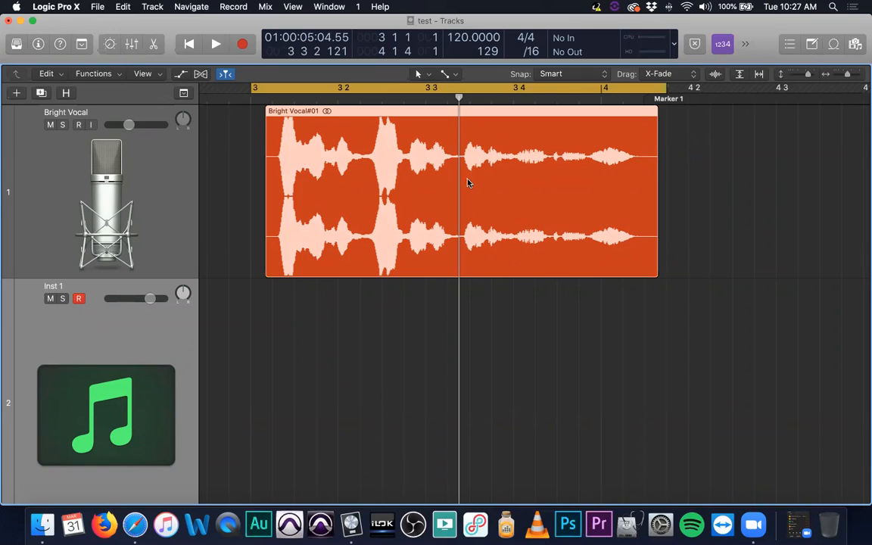
key(t)
key(Down)
key(Down)
key(Down)
key(Down)
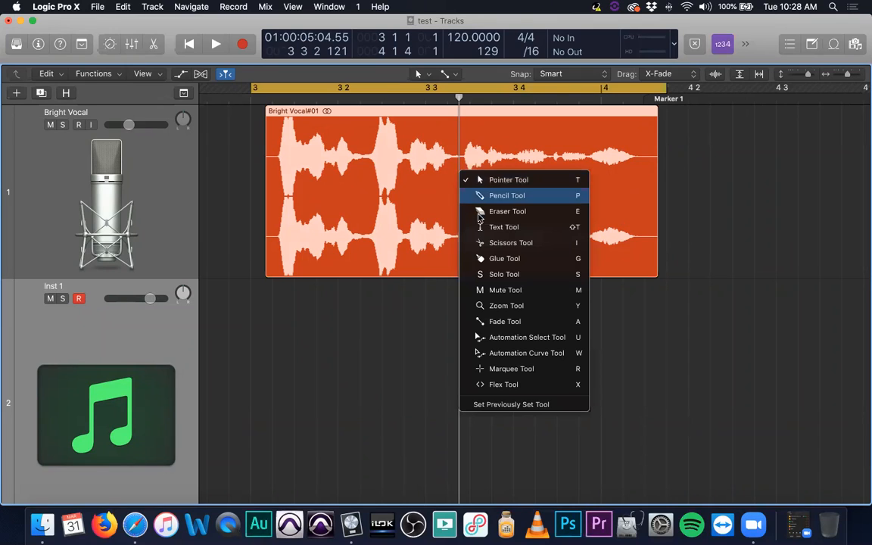
key(Return)
click(459, 200)
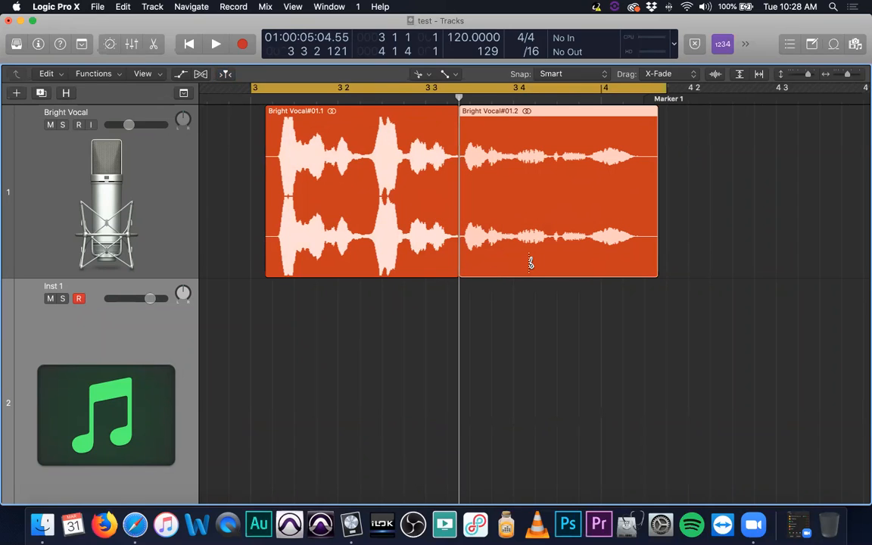
Restore the Pointer Tool as the main tool and undo the scissors split
key(t)
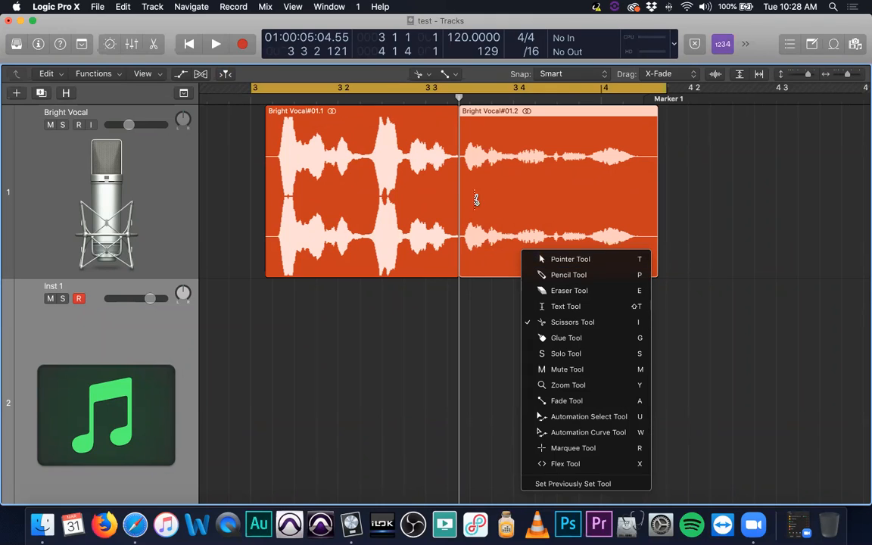
key(t)
key(super+z)
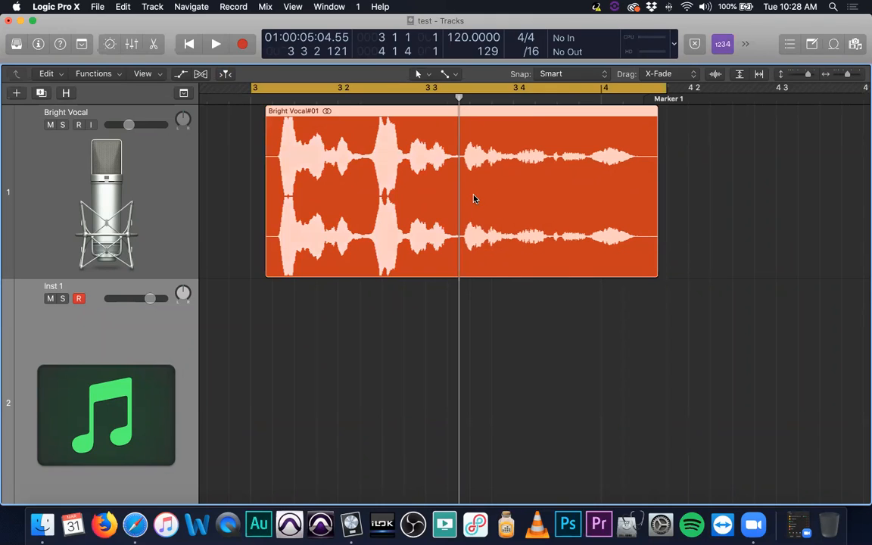
Reselect the Bright Vocal region, split it at the playhead without the Scissors Tool, and undo the split
click(693, 191)
mouse_move(486, 99)
mouse_down()
mouse_move(503, 99)
mouse_move(481, 99)
mouse_up()
click(490, 122)
key(super+t)
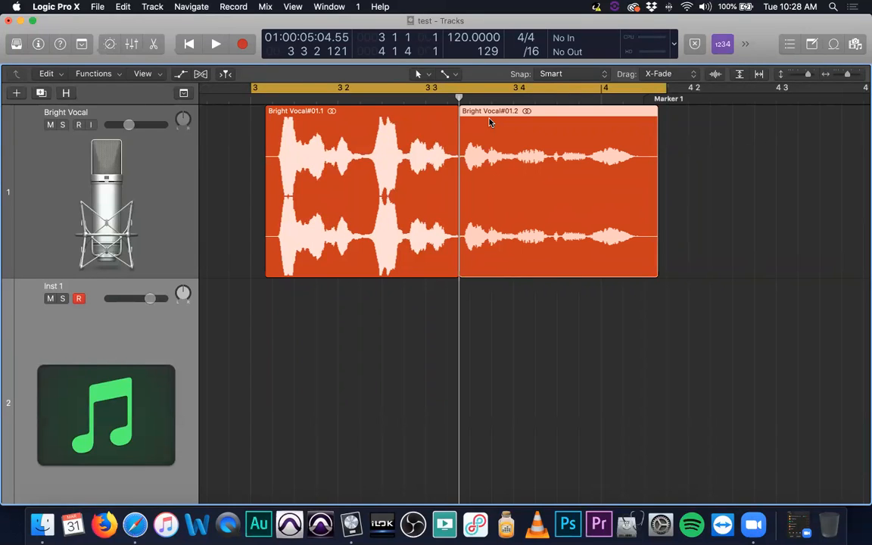
key(super+z)
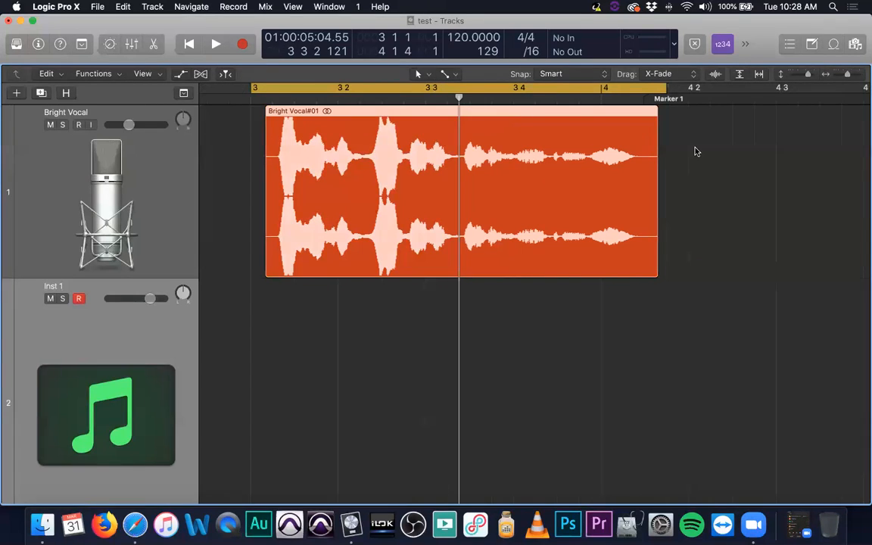
Move the playhead past the region and back to 3 3 2 121, and try splitting the selected region there once more
click(711, 98)
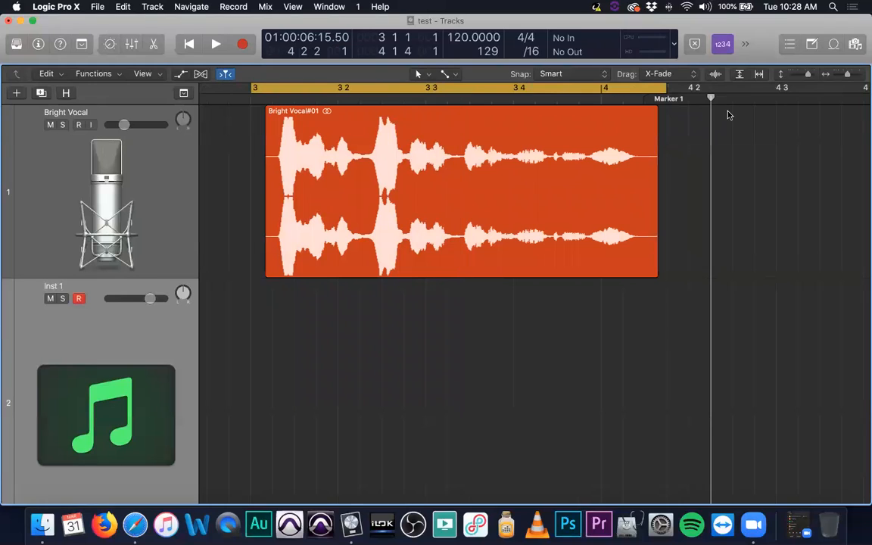
click(459, 98)
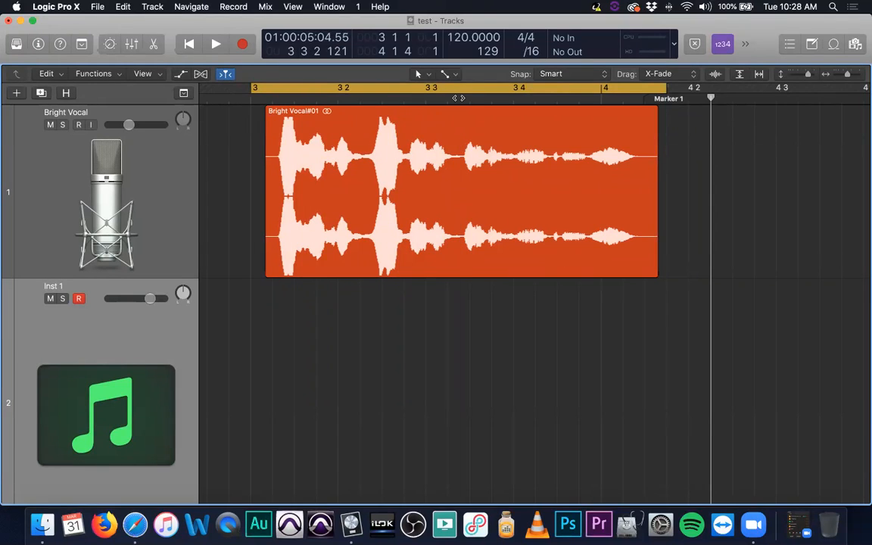
click(498, 157)
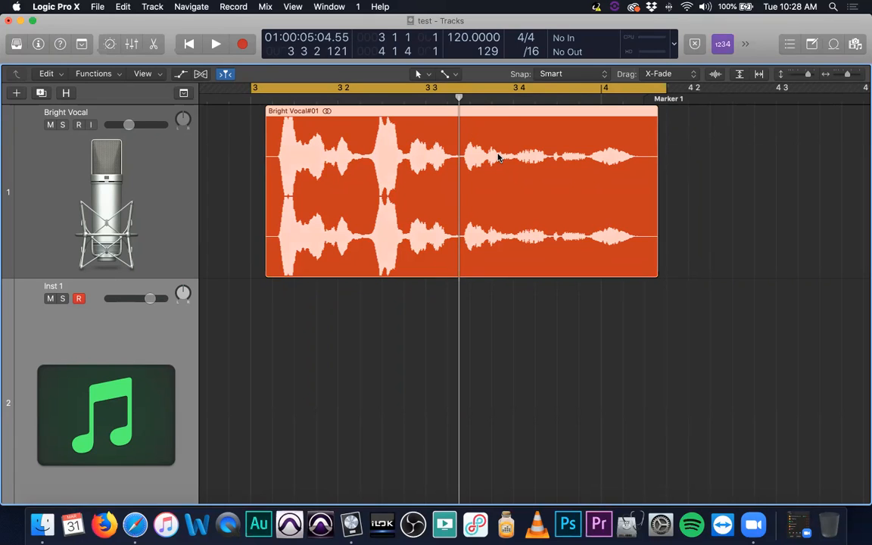
key(super+t)
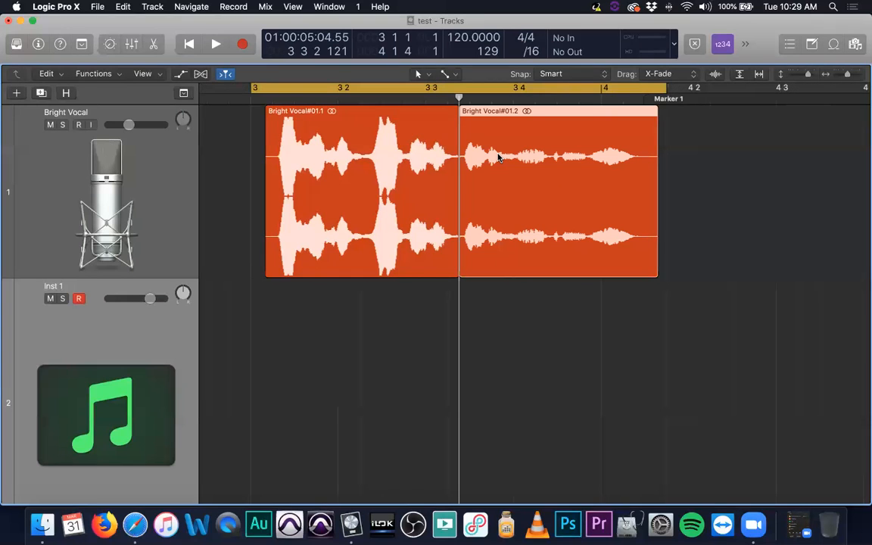
key(super+z)
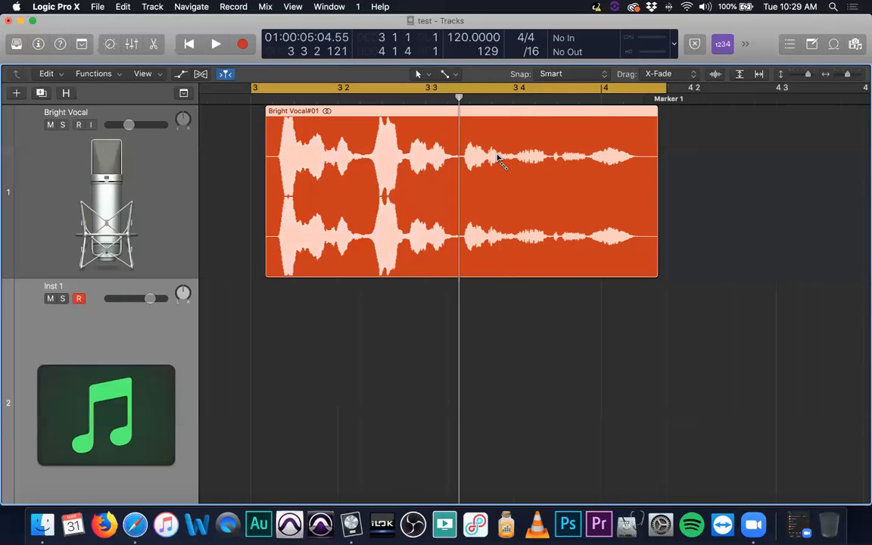
Deselect and reselect the Bright Vocal region, and split it at the 3 3 2 121 playhead position
click(714, 129)
mouse_move(460, 99)
mouse_down()
mouse_move(448, 99)
mouse_move(460, 100)
mouse_up()
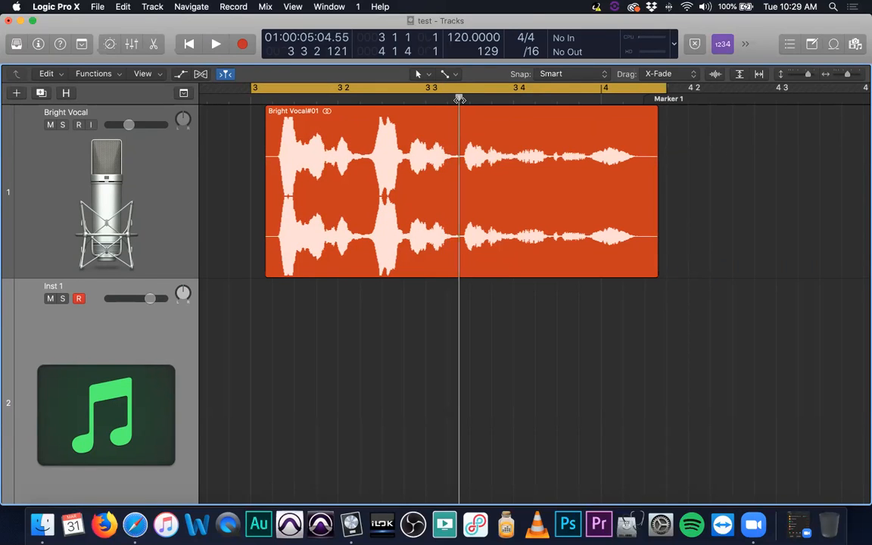
click(525, 194)
key(super+t)
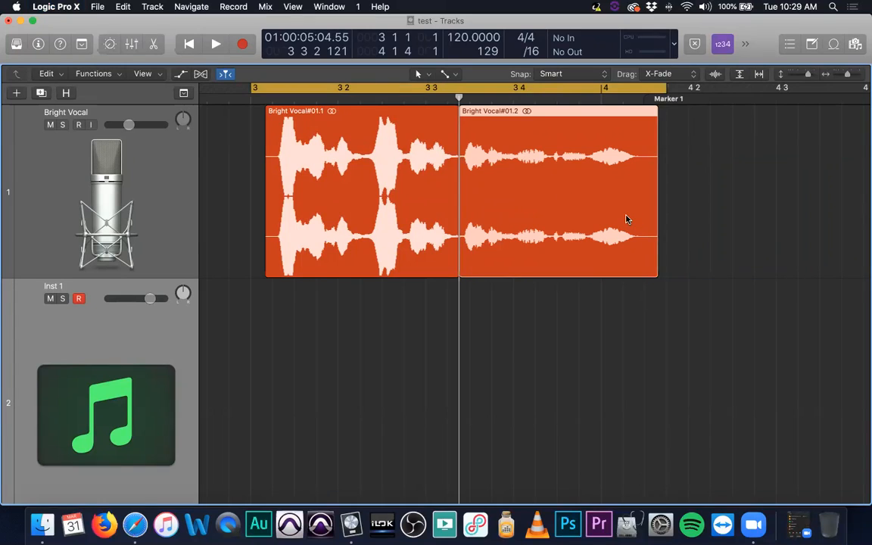
Loop the second Bright Vocal region for three repeats, and convert the loops into separate regions
scroll(628, 222, right, 3)
key(super+Left)
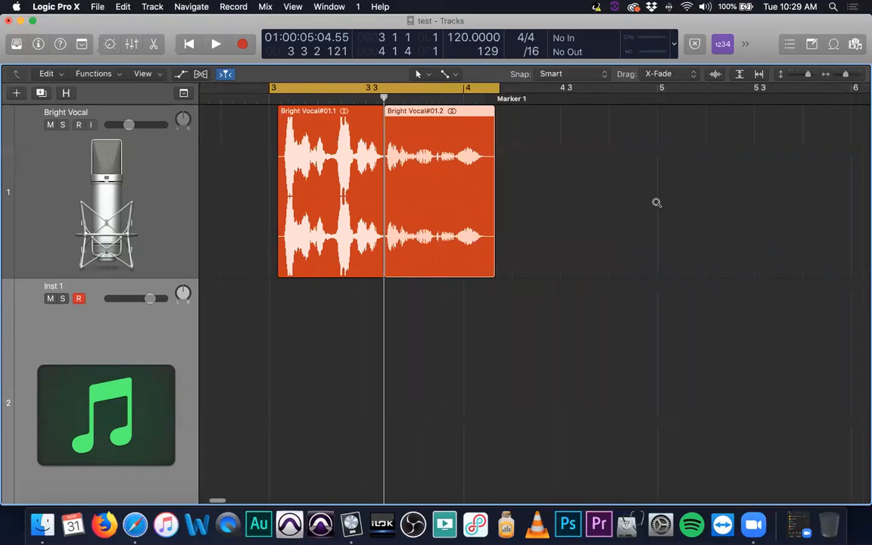
drag(477, 121, 675, 243)
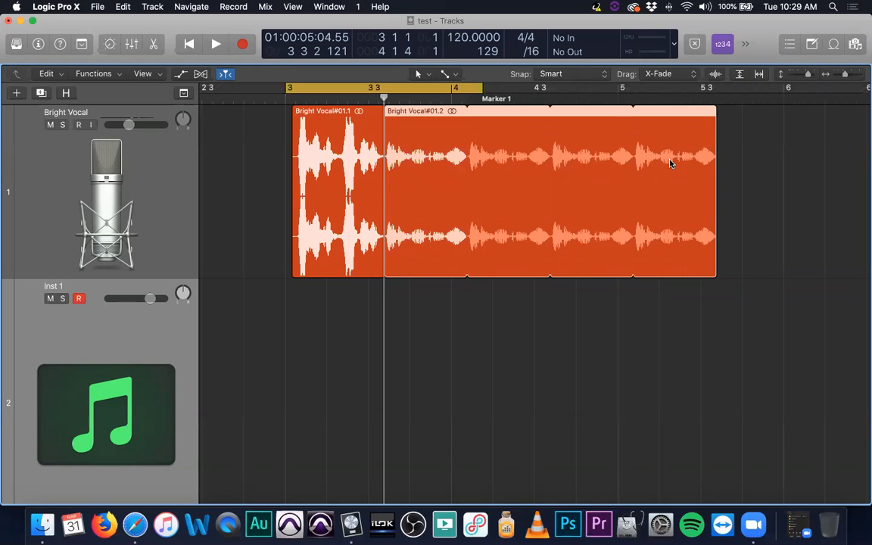
key(ctrl+l)
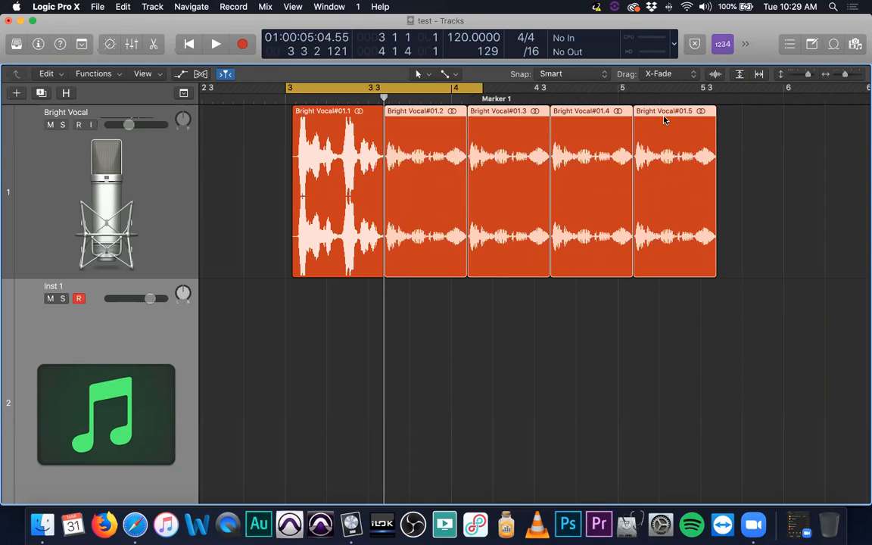
Try moving the four selected Bright Vocal regions together to just past bar 4, play from the playhead, and undo the move
drag(526, 112, 626, 106)
drag(515, 115, 443, 118)
key(space)
key(super+z)
key(space)
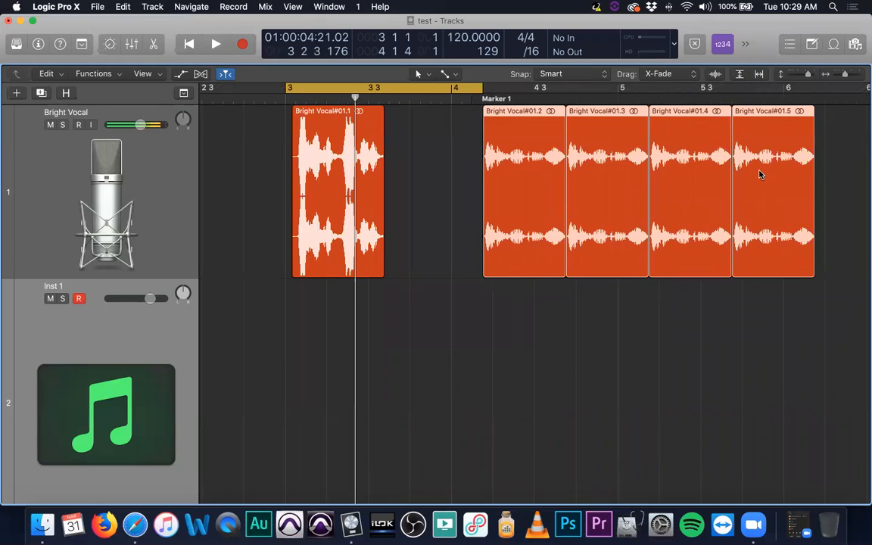
key(super+z)
Spread Bright Vocal#01.5, #01.4 and #01.3 apart along the track, and trim the end of #01.3 to about half its length
drag(663, 132, 767, 133)
drag(571, 116, 611, 117)
drag(514, 112, 566, 112)
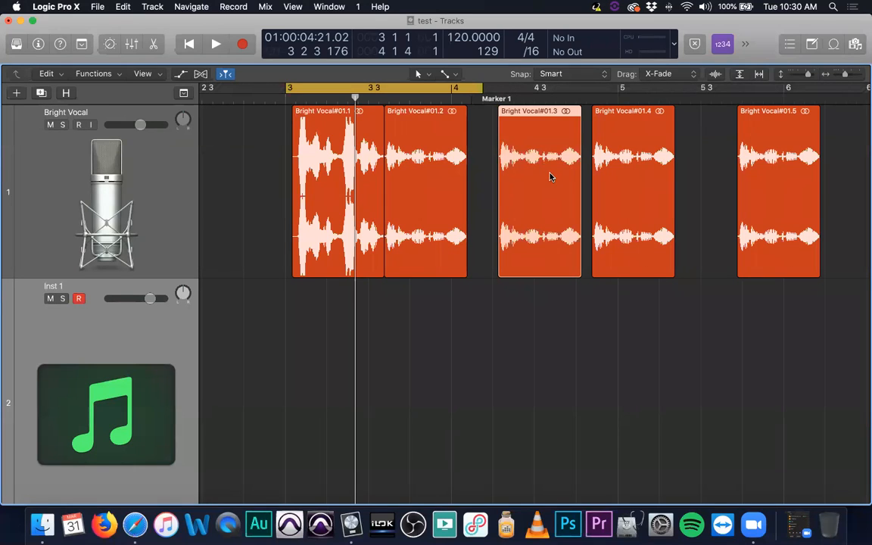
drag(579, 190, 539, 195)
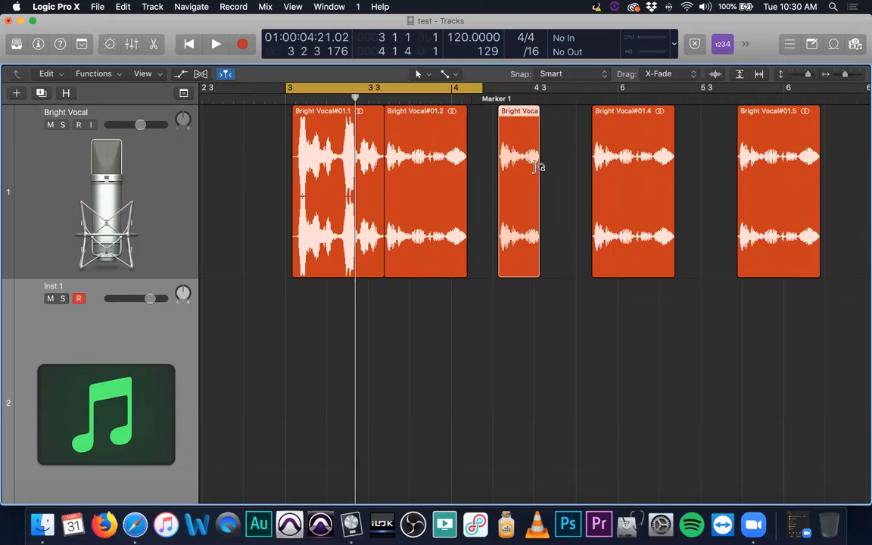
Undo everything back to before the second Bright Vocal region was looped
key(super+z)
key(super+z)
key(super+z)
key(super+z)
key(super+z)
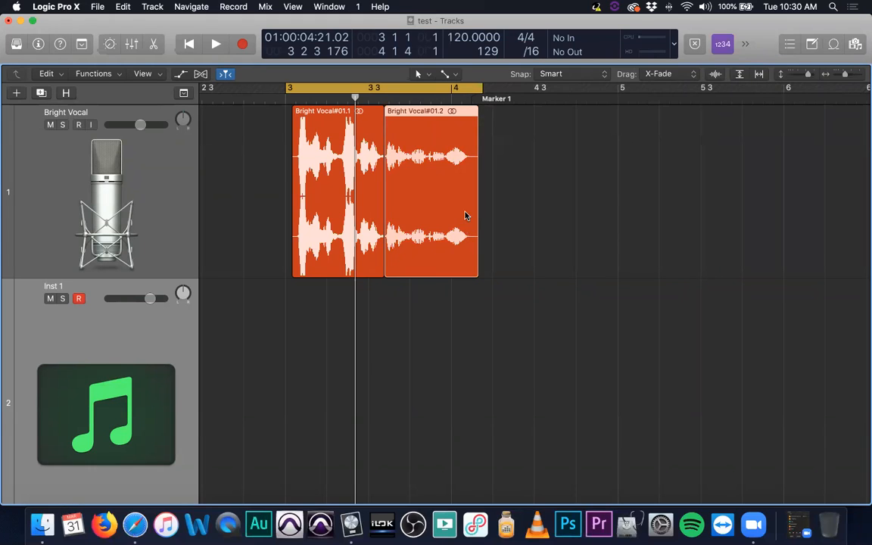
Try placing three spaced copies of Bright Vocal#01.2 along the same track, and undo the copies
drag(450, 207, 565, 204)
drag(676, 196, 788, 197)
key(super+z)
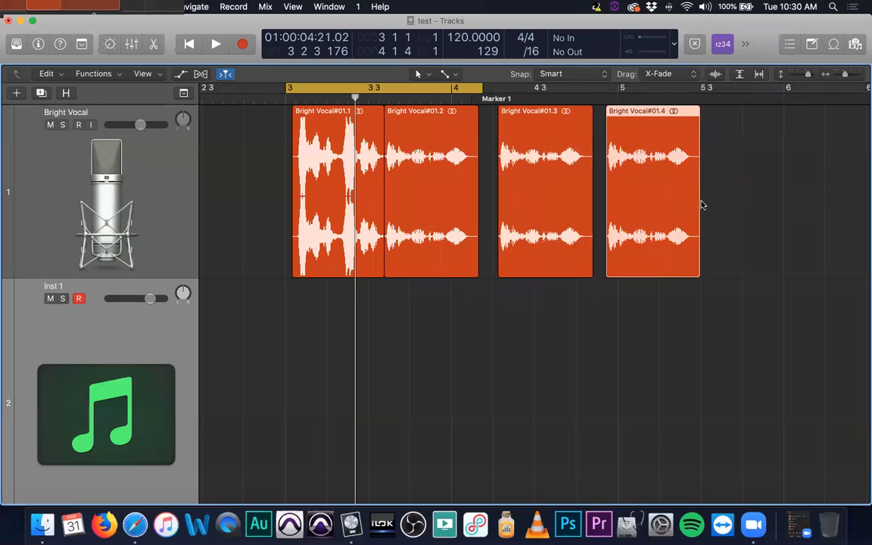
drag(682, 199, 797, 199)
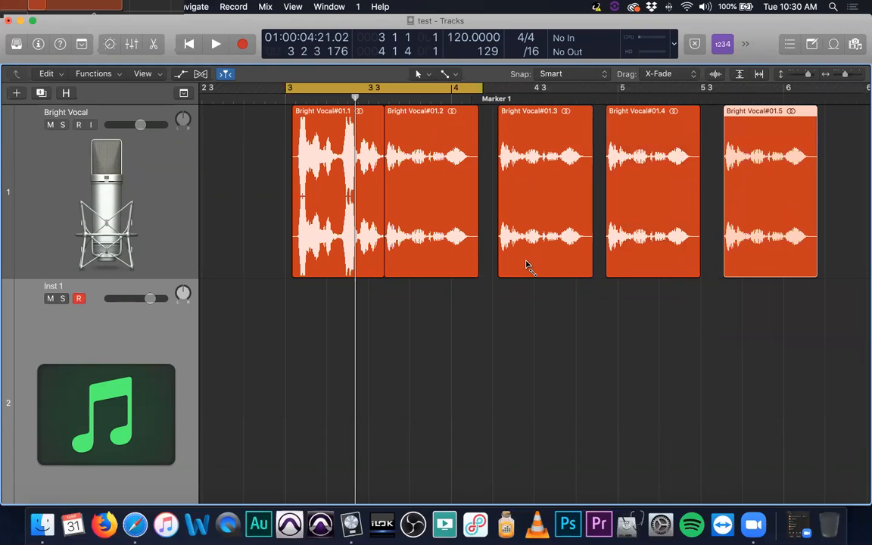
key(super+z)
key(super+z)
key(super+z)
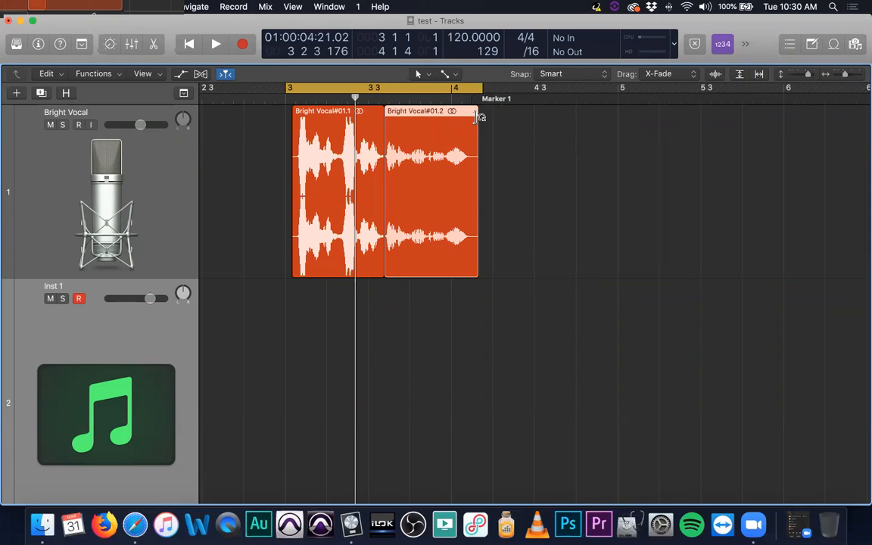
Loop Bright Vocal#01.2 for three repeats, convert the loops into separate regions, and delete the leftover sliver at the end
drag(477, 116, 717, 130)
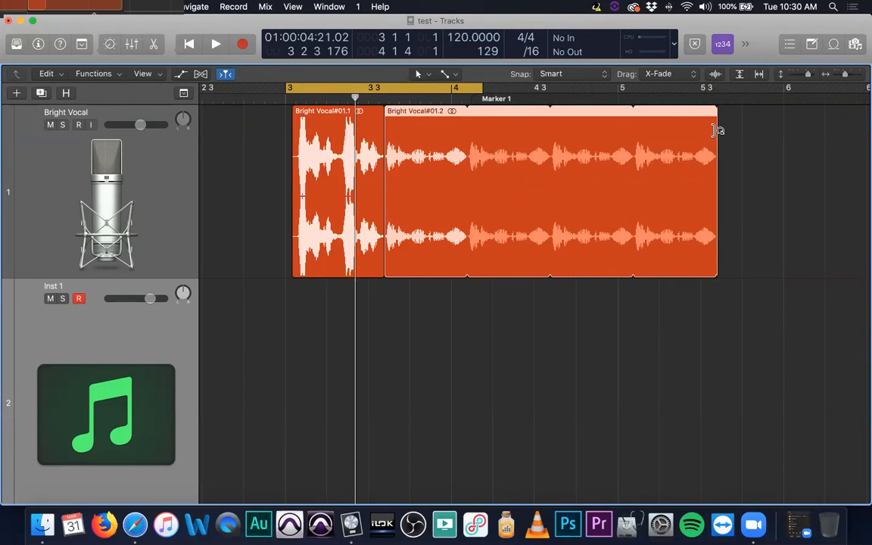
key(ctrl+l)
drag(748, 150, 720, 166)
key(Delete)
Move Bright Vocal#01.5, #01.4 and #01.3 later one by one, leaving gaps between the regions
drag(680, 113, 769, 238)
drag(598, 113, 666, 114)
drag(537, 113, 536, 113)
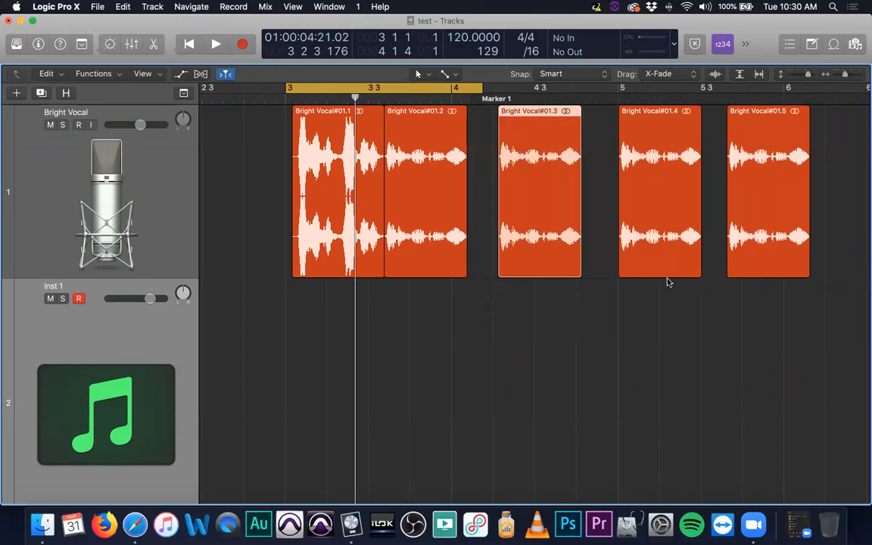
Show the project's audio file list and select Bright Vocal#01.1 through #01.4 in turn to see the matching regions
click(856, 44)
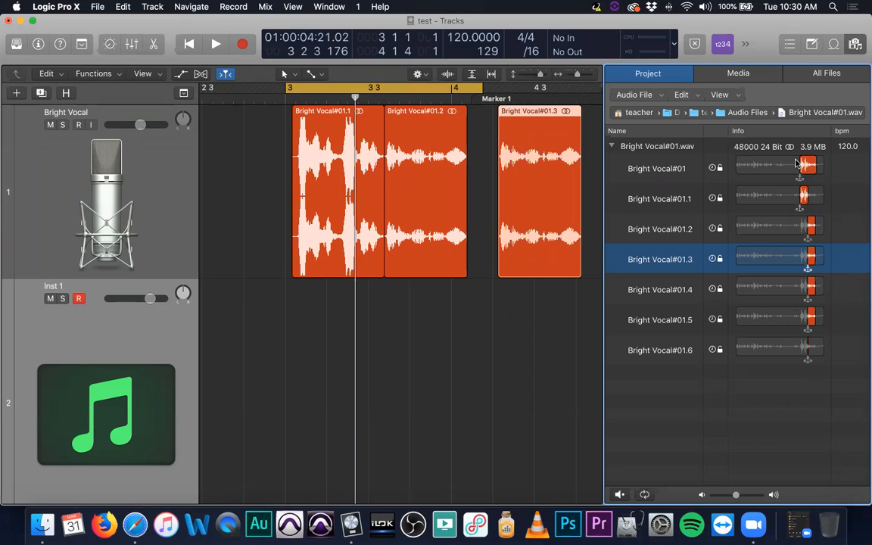
click(643, 198)
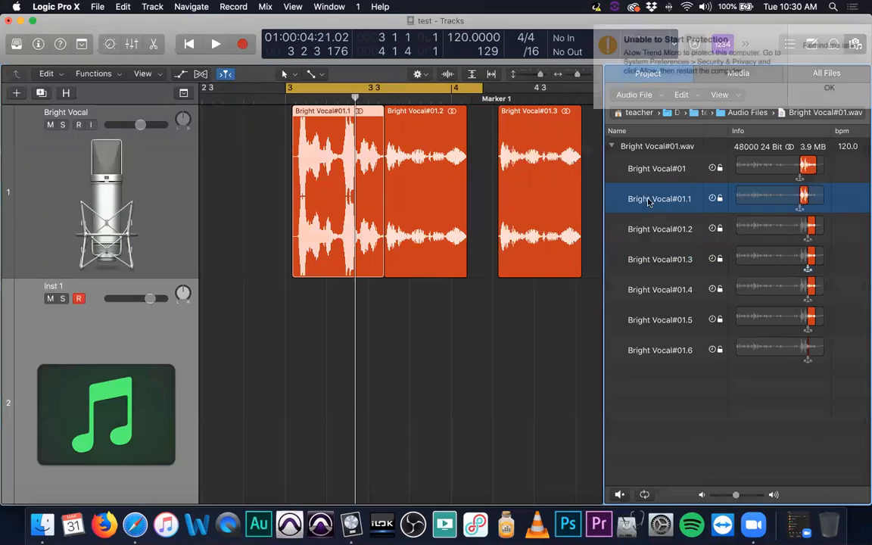
click(833, 45)
click(658, 228)
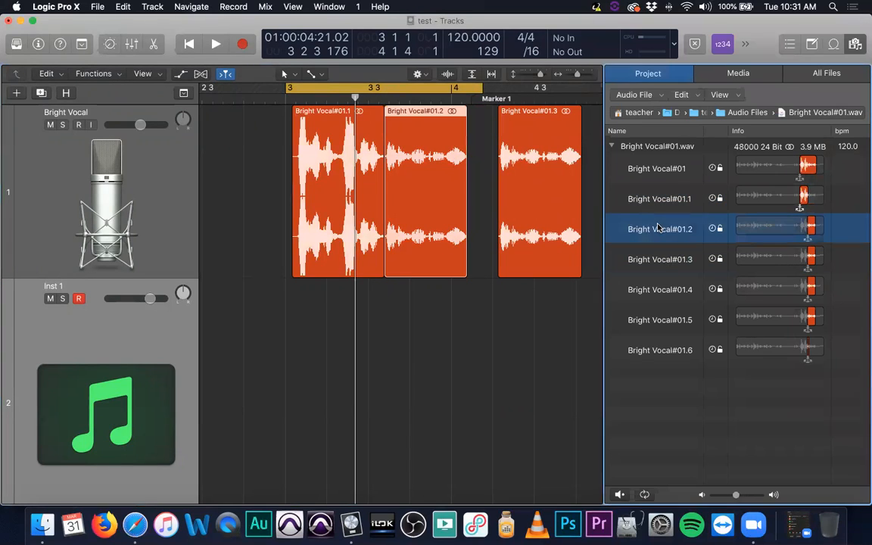
click(659, 259)
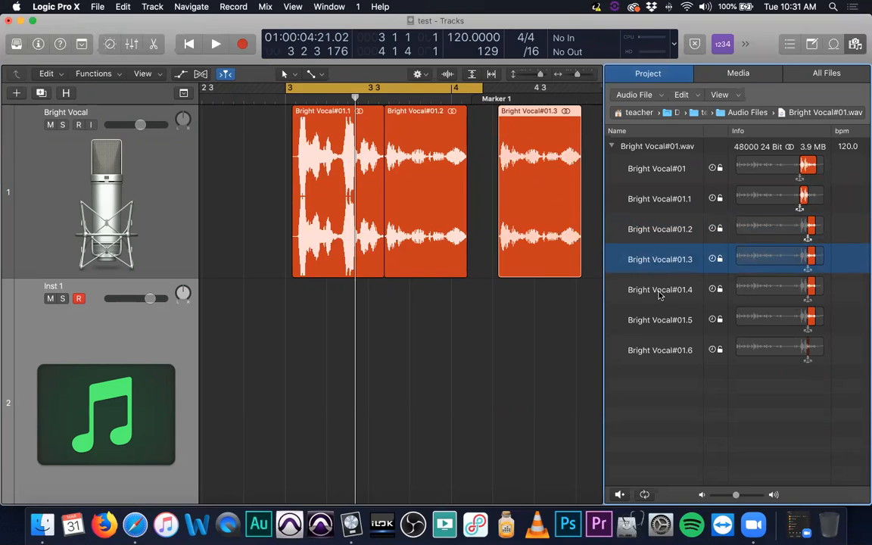
click(658, 294)
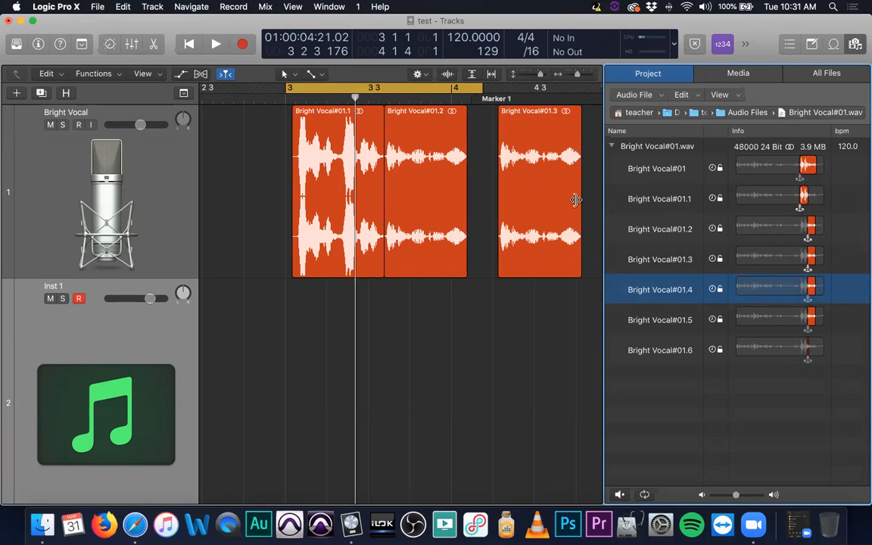
Trim the end of Bright Vocal#01.3 to about half its length, view its available file commands, and hide the audio list
drag(579, 230, 539, 230)
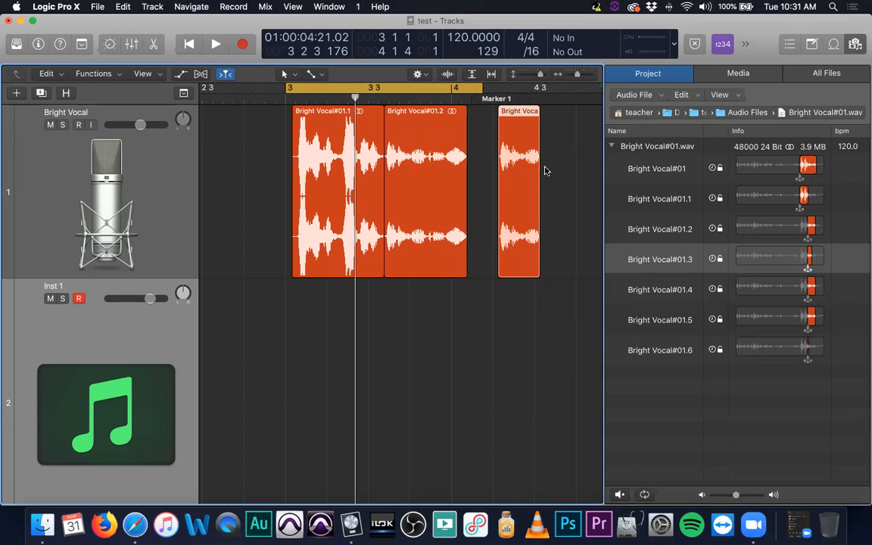
right_click(651, 260)
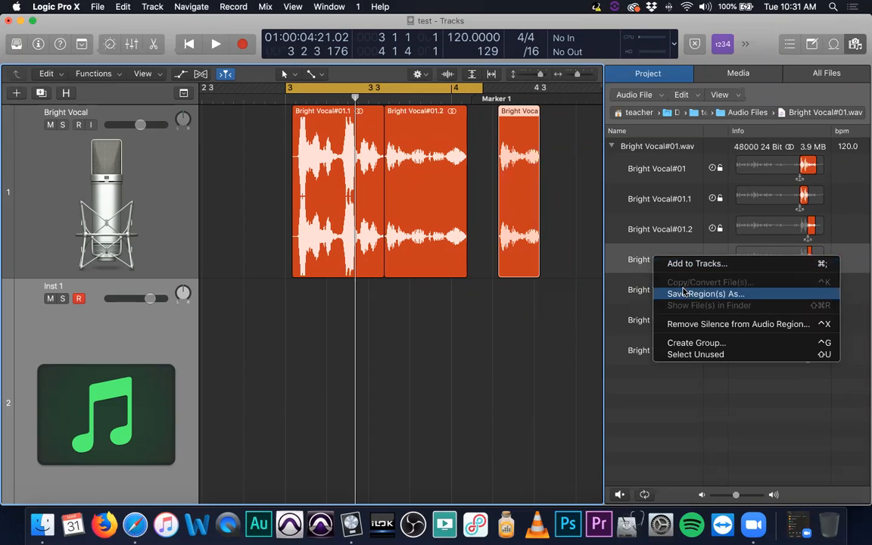
click(570, 315)
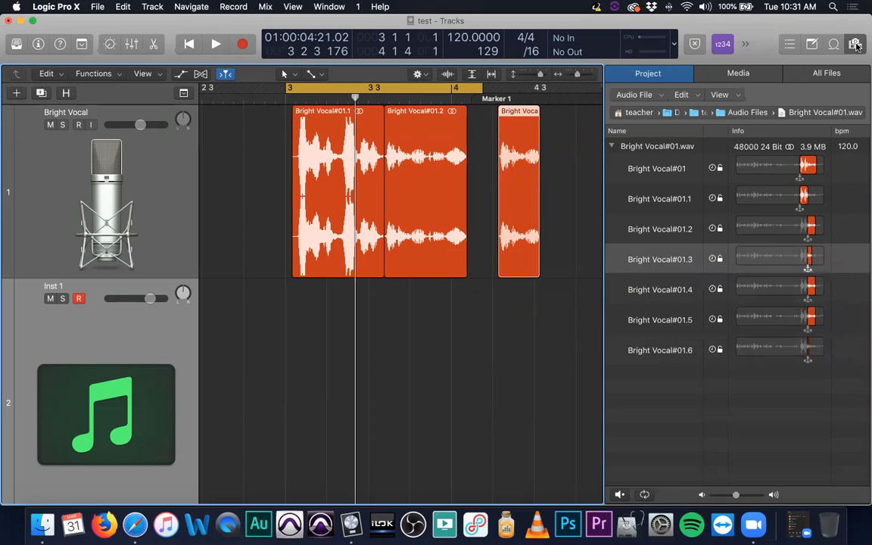
click(855, 44)
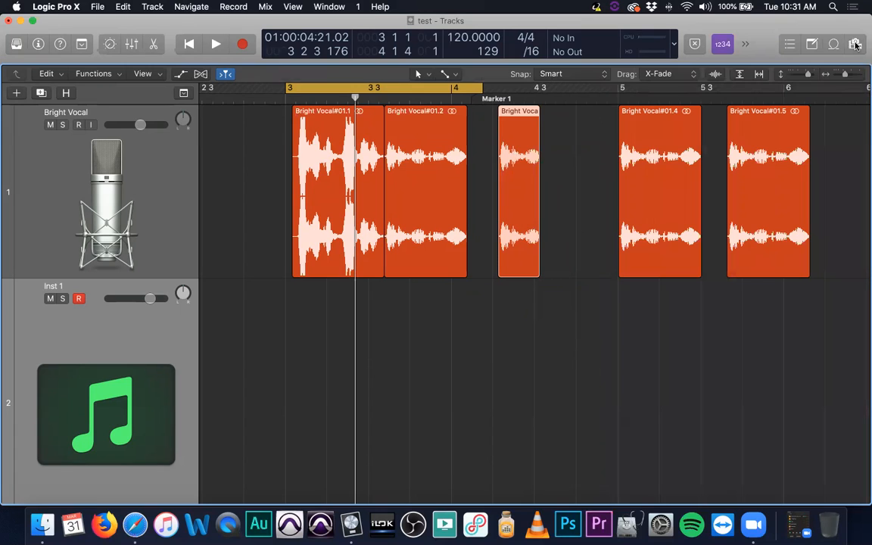
Undo the trim, the region moves, the loop conversion and the looping of Bright Vocal#01.2
key(super+z)
key(super+z)
key(super+z)
key(super+z)
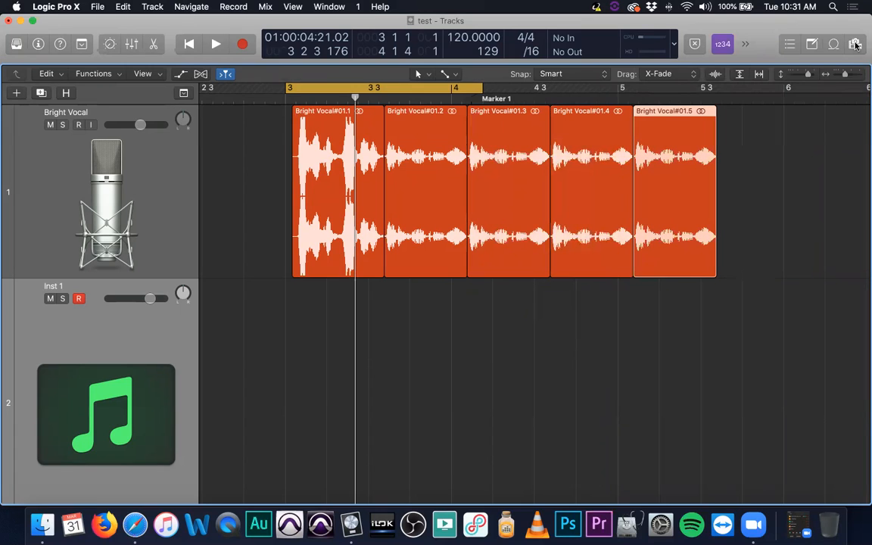
key(super+z)
key(super+z)
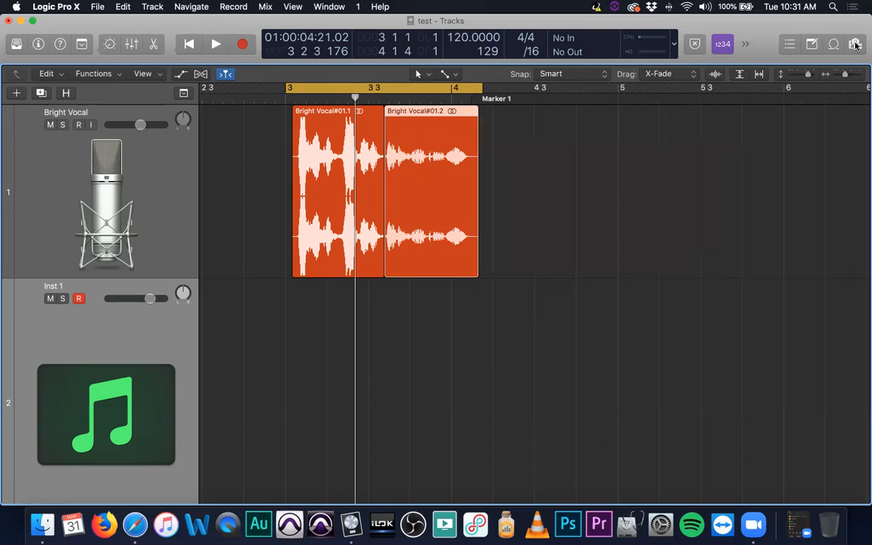
Copy the Bright Vocal#01.2 region to about 4 2 on the same track, and reduce the track heights
click(553, 202)
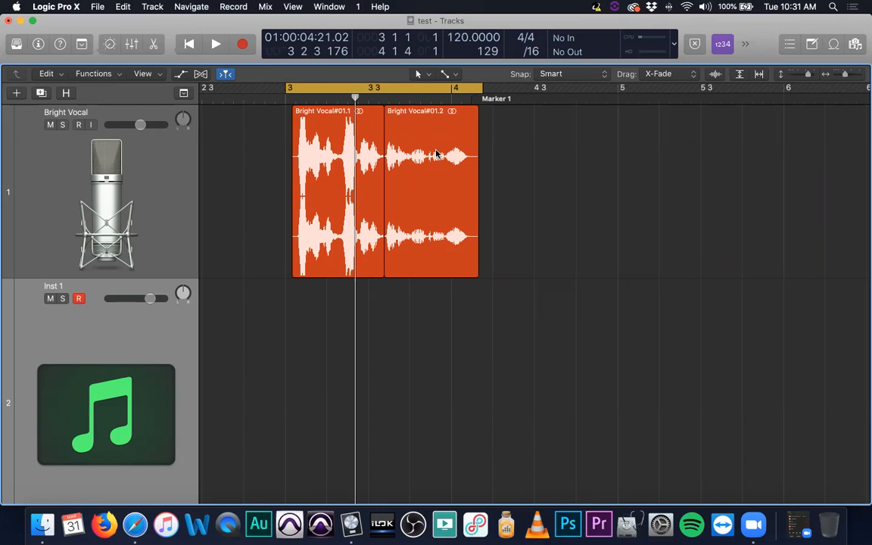
drag(428, 146, 549, 147)
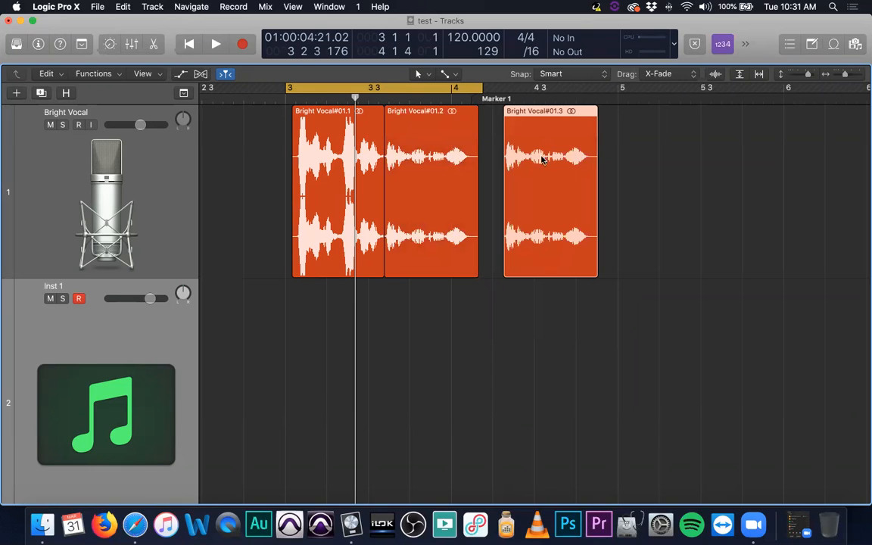
scroll(497, 217, down, 1)
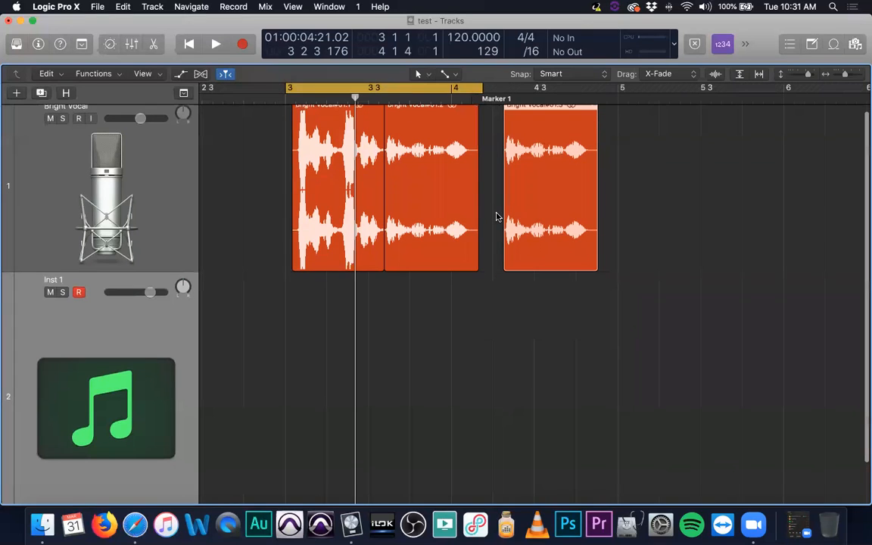
scroll(494, 218, down, 5)
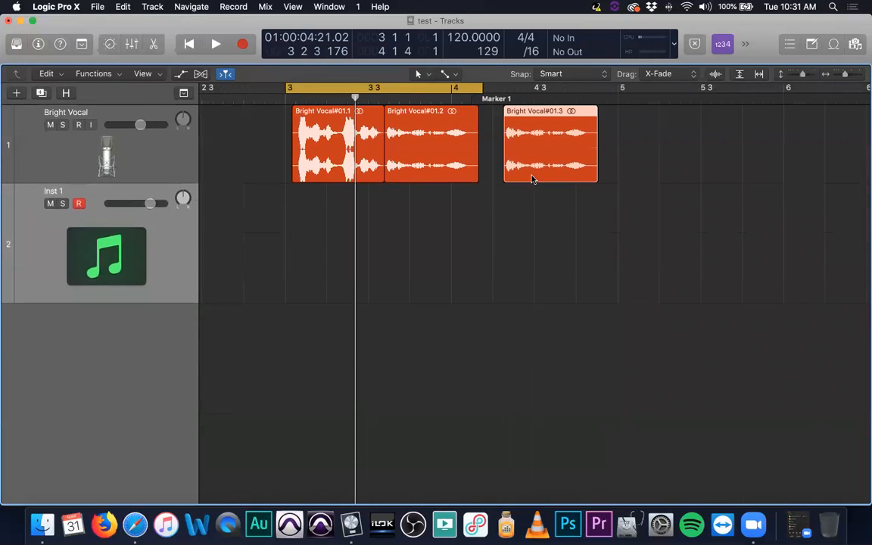
Select the Bright Vocal track and add a new track with duplicate settings below it
drag(532, 170, 495, 227)
click(41, 93)
key(super+z)
click(125, 118)
click(41, 93)
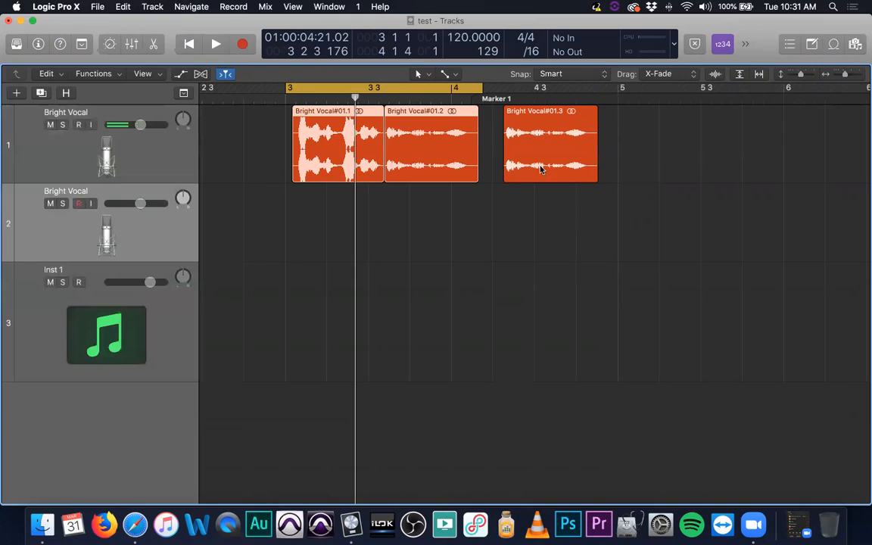
Move Bright Vocal#01.3 onto the duplicate track so it starts slightly after Bright Vocal#01.2
drag(535, 172, 547, 238)
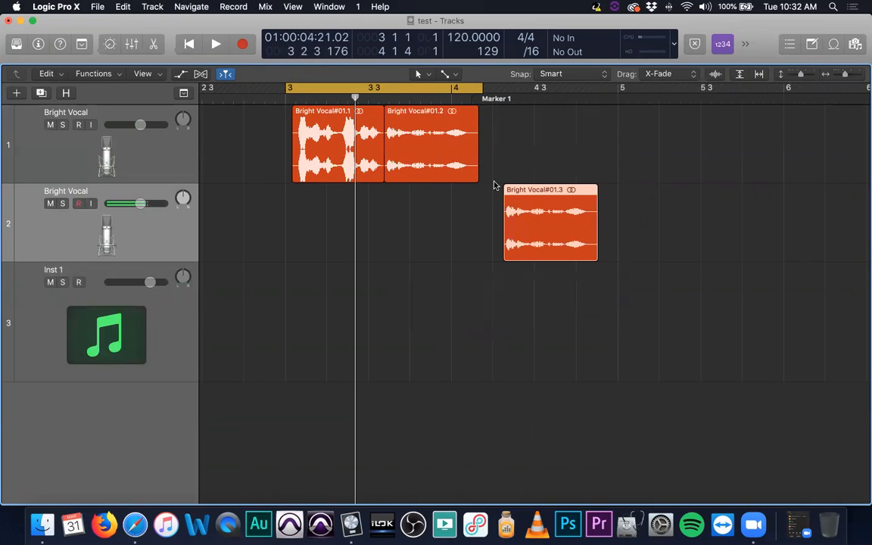
drag(527, 191, 412, 198)
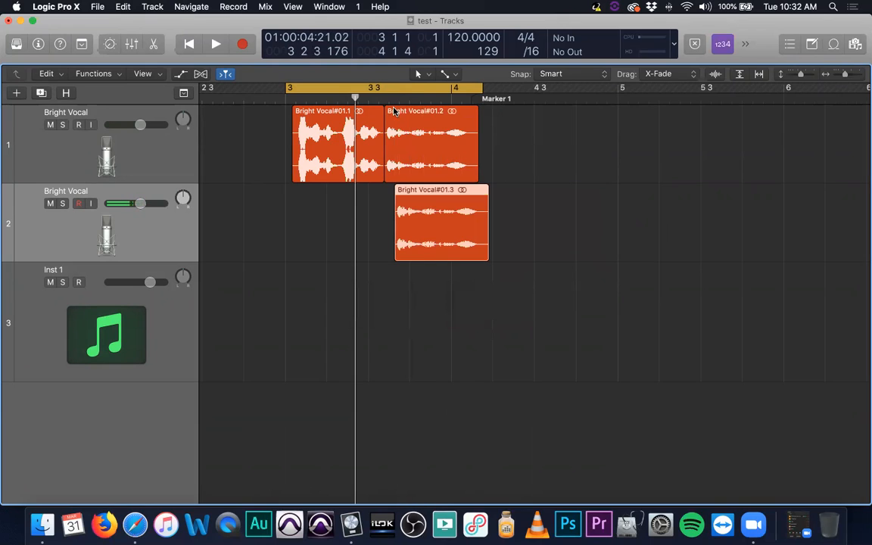
Play the overlapping vocal regions on both tracks, and turn off the cycle area
key(space)
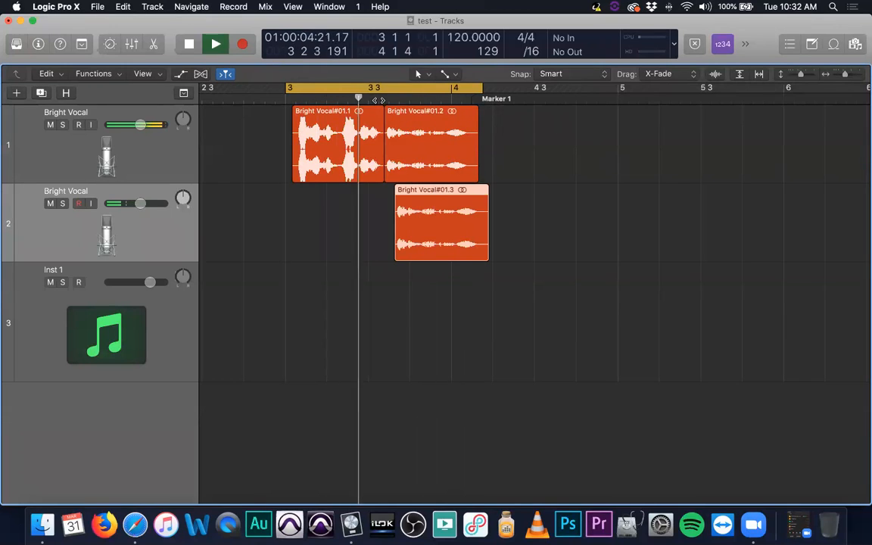
key(space)
click(364, 90)
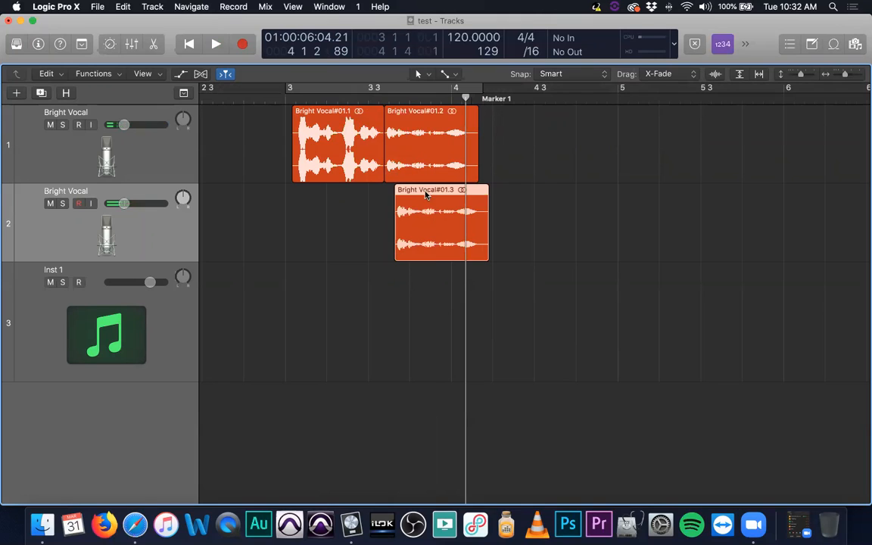
Delete Bright Vocal#01.3, and undo back through the deletion, the region moves, the duplicate track and the region copy
key(Delete)
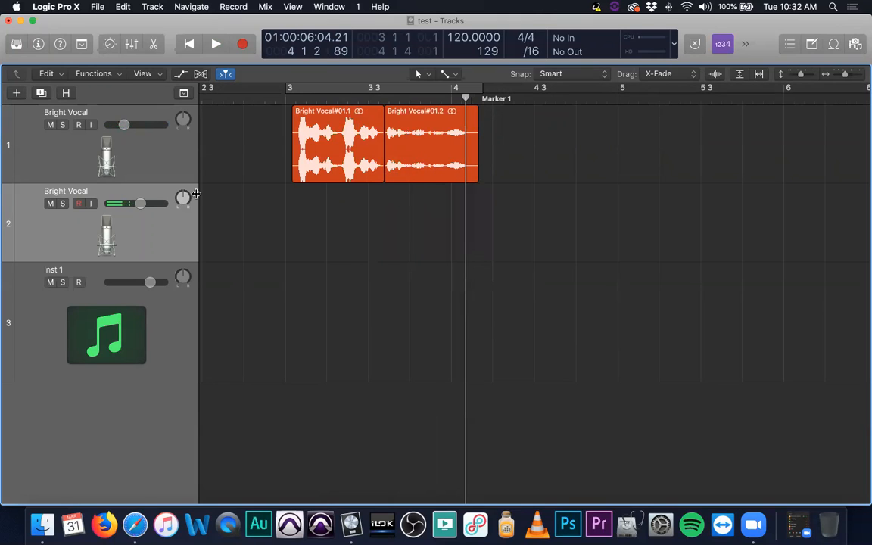
key(super+z)
key(super+z)
key(super+z)
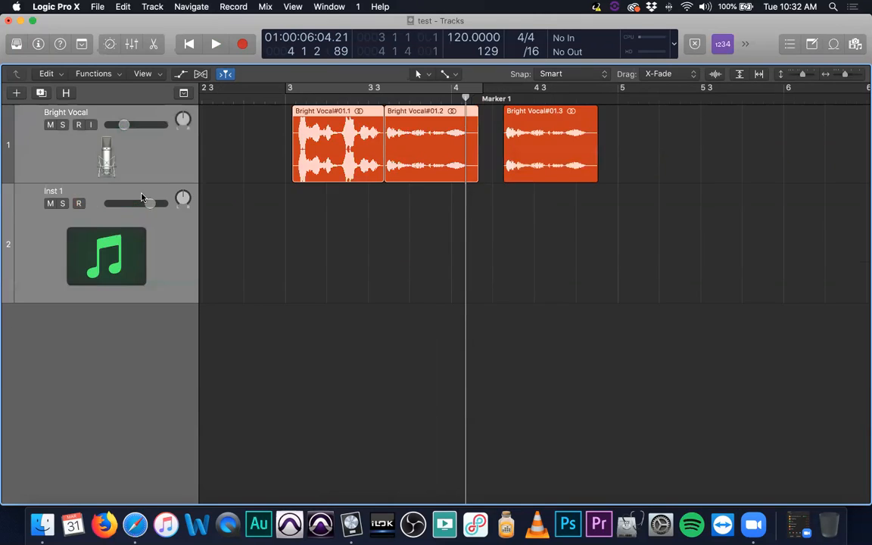
key(super+z)
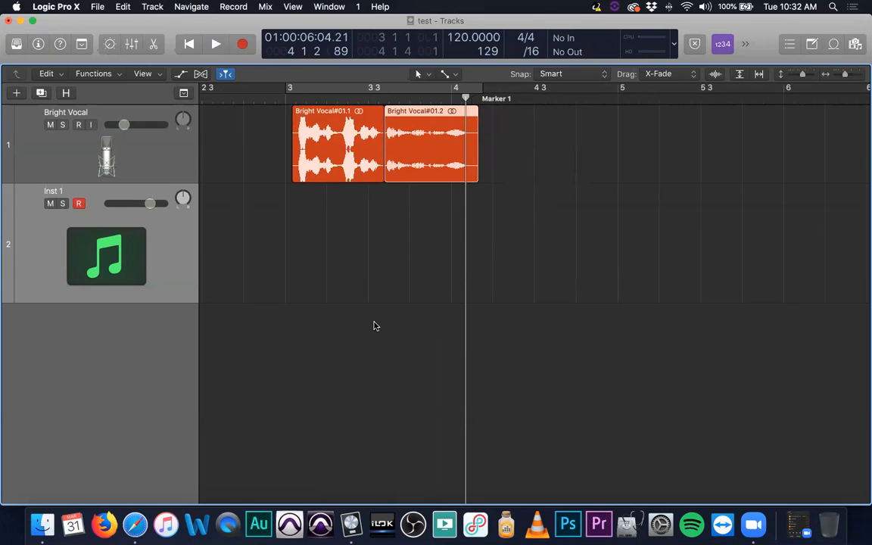
Enlarge the track heights, undo the split on the Bright Vocal track, and move the rejoined region slightly later
key(super+Down)
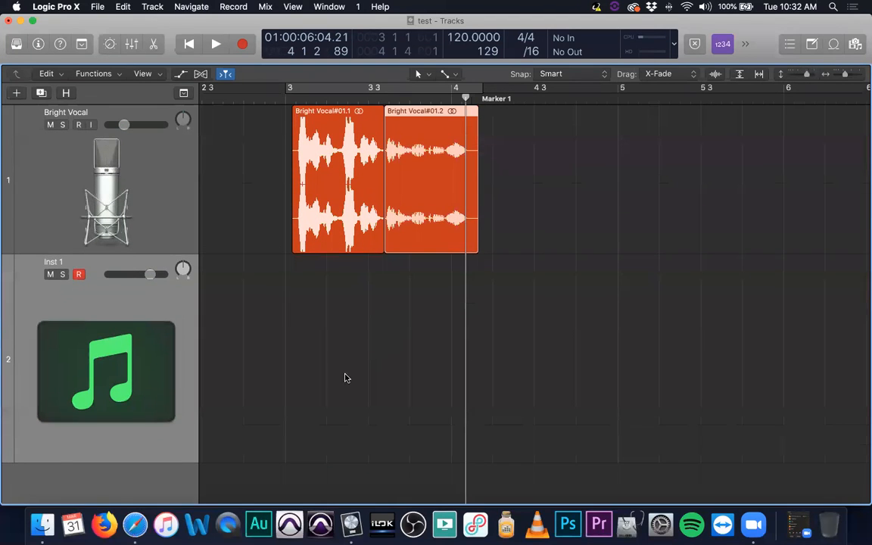
click(170, 177)
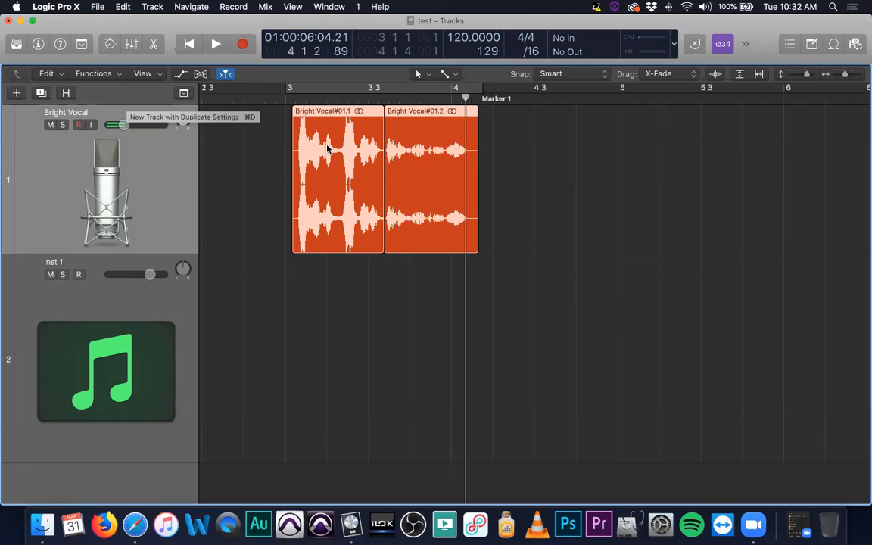
mouse_move(419, 113)
mouse_down()
mouse_move(513, 121)
mouse_move(423, 120)
mouse_up()
key(super+z)
click(524, 167)
mouse_move(357, 109)
mouse_down()
mouse_move(407, 108)
mouse_move(368, 107)
mouse_up()
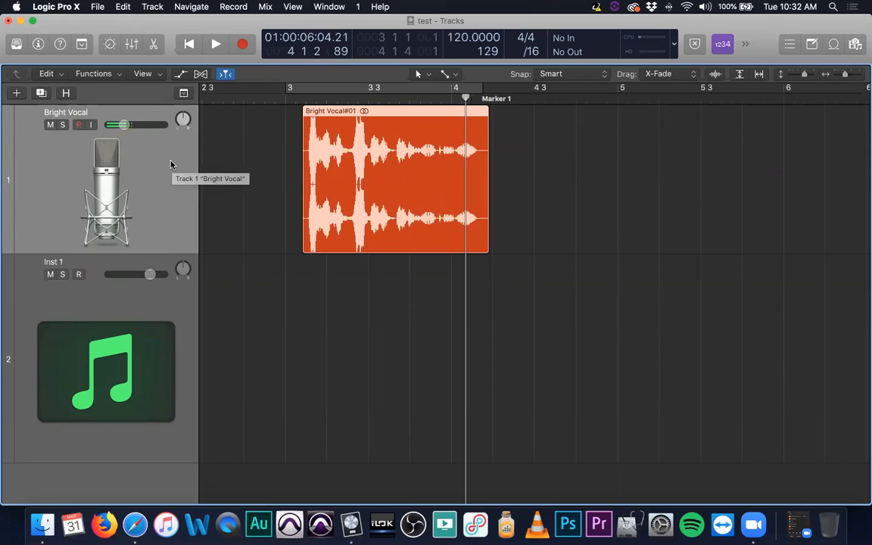
Show the Flex controls in the Tracks area and turn on Flex for the Bright Vocal track in Monophonic mode
key(super+f)
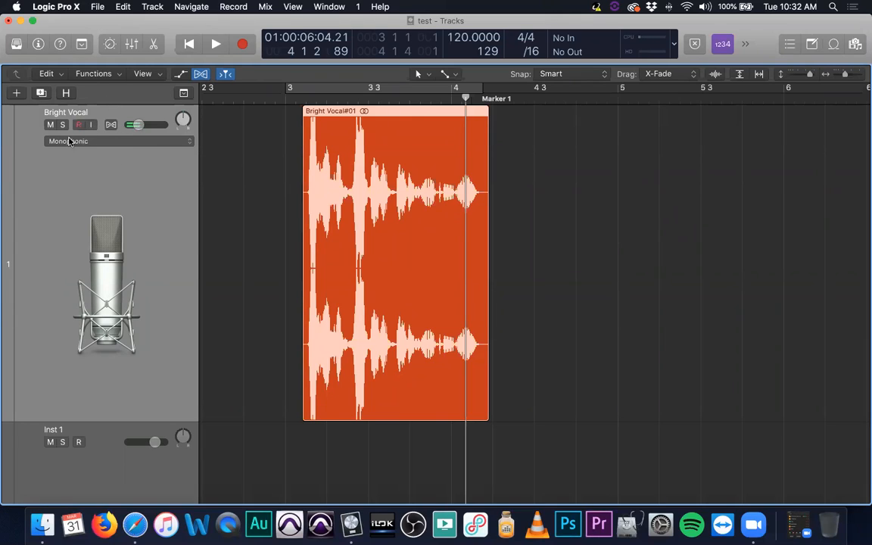
click(203, 78)
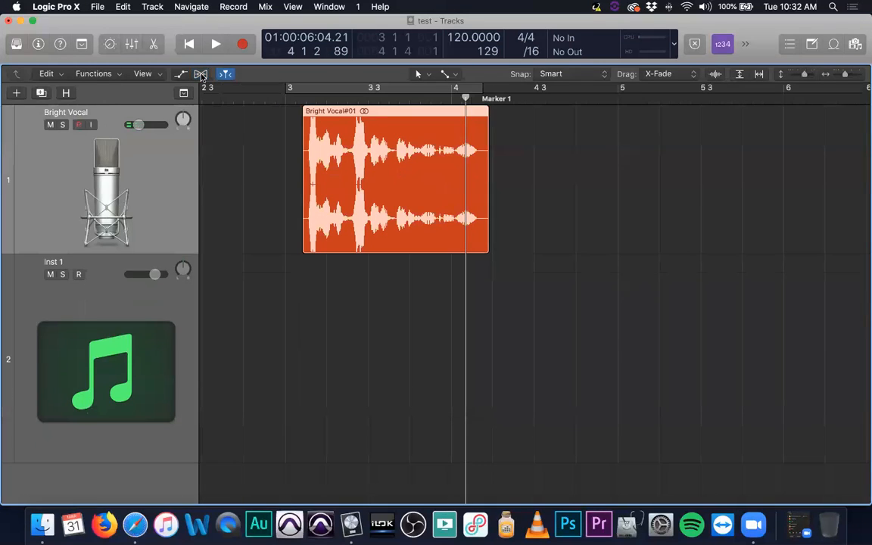
click(201, 75)
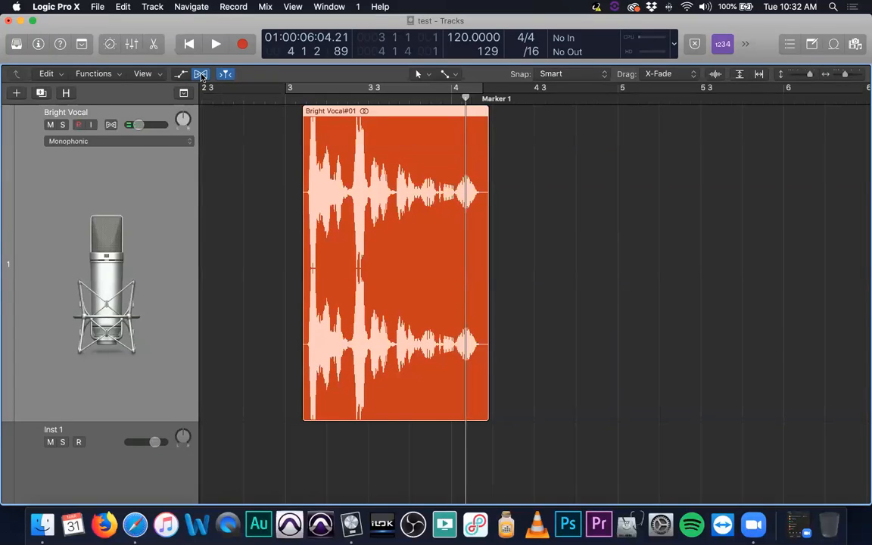
click(201, 75)
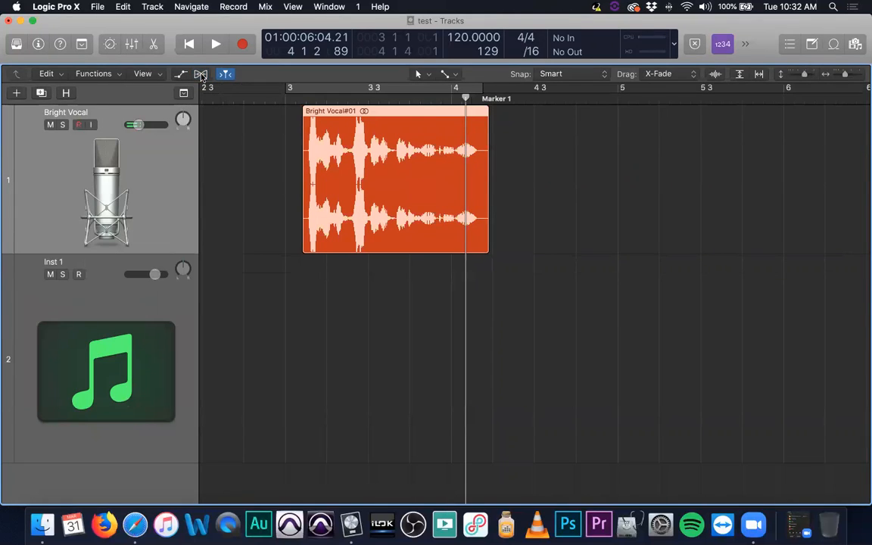
click(201, 75)
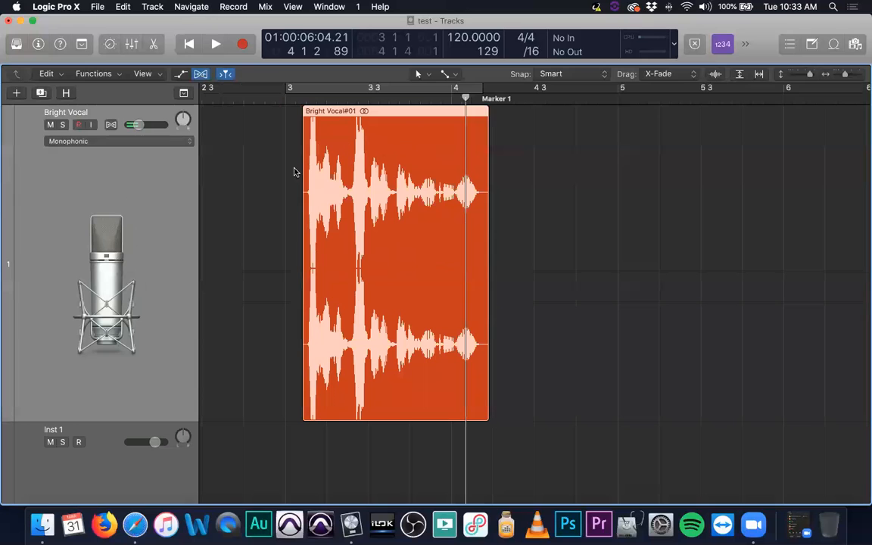
click(112, 125)
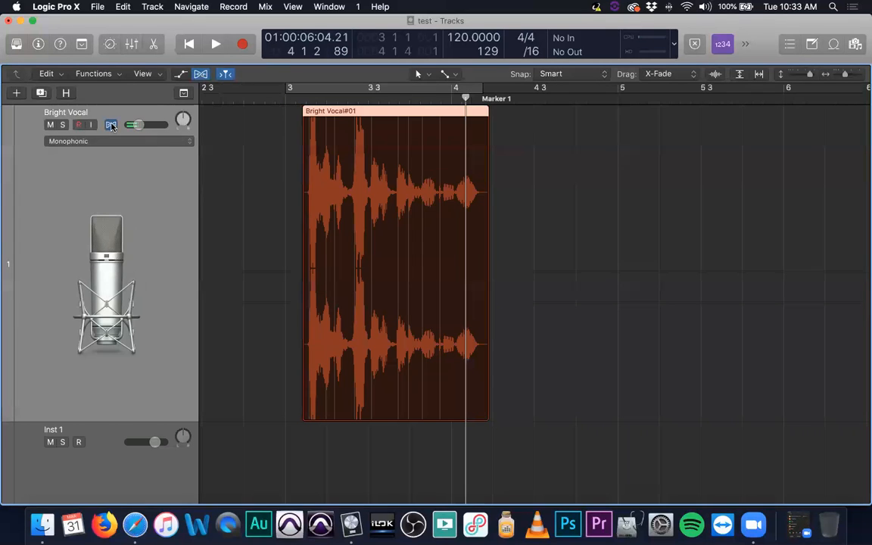
Stretch the end of Bright Vocal#01 to just past 4 3 and play the lengthened vocal
scroll(421, 216, down, 3)
scroll(421, 215, up, 5)
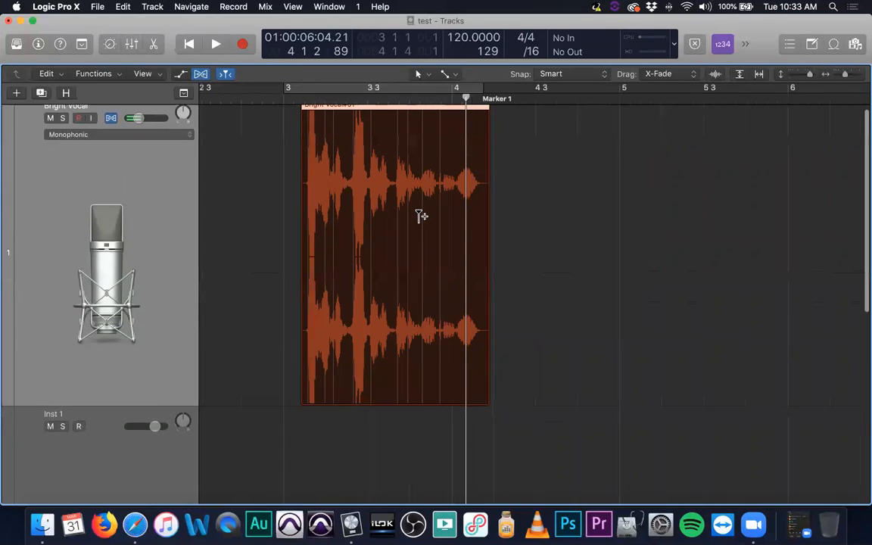
scroll(421, 210, up, 5)
scroll(418, 216, left, 5)
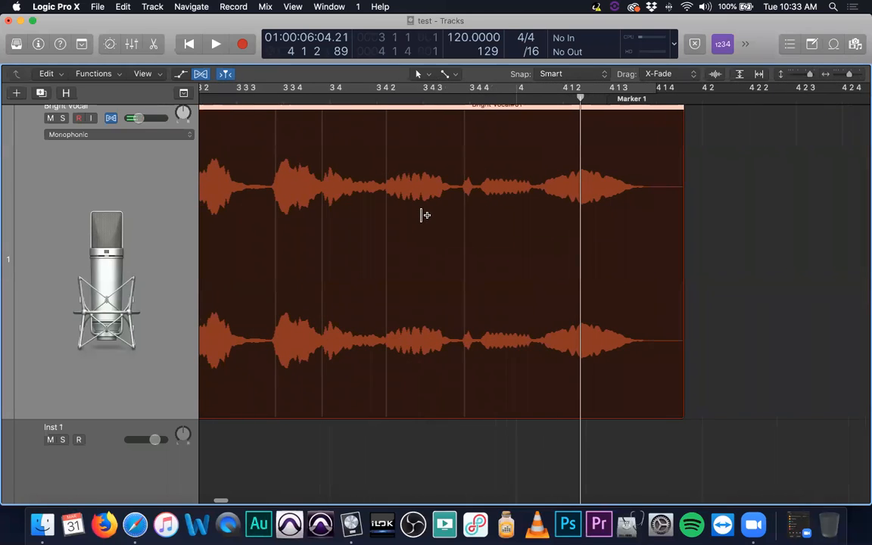
scroll(426, 215, down, 5)
scroll(426, 215, down, 2)
mouse_move(612, 360)
mouse_down()
mouse_move(651, 359)
mouse_move(617, 364)
mouse_up()
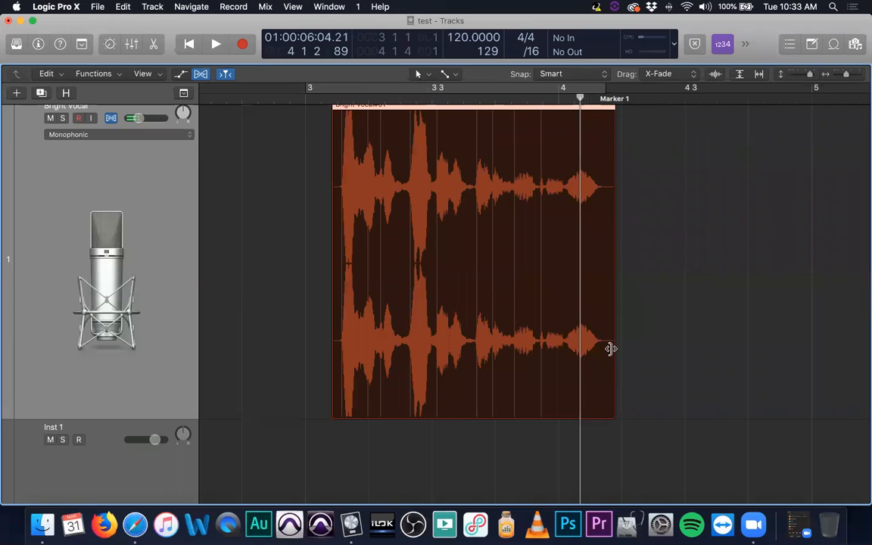
drag(610, 245, 707, 249)
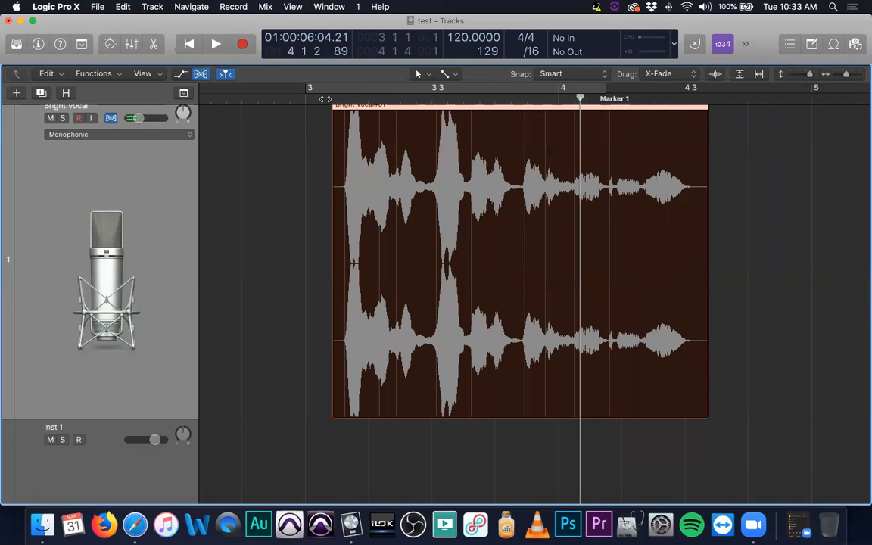
click(323, 99)
key(space)
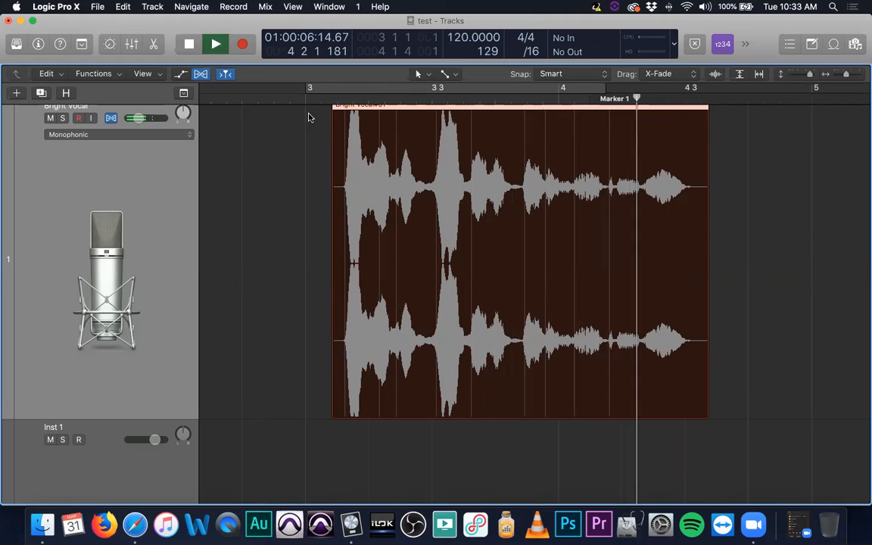
key(space)
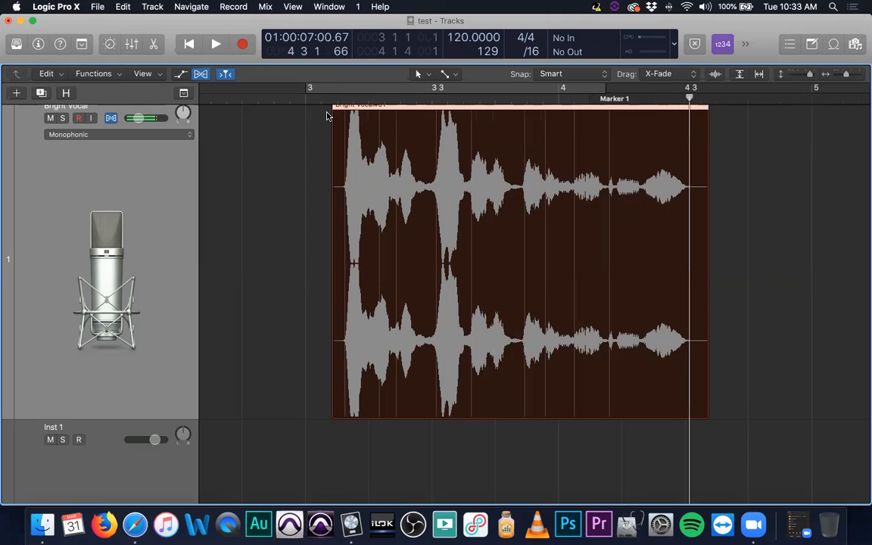
Undo the region stretch and play the vocal at its original length with the cycle area turned on
key(super+z)
click(329, 90)
key(space)
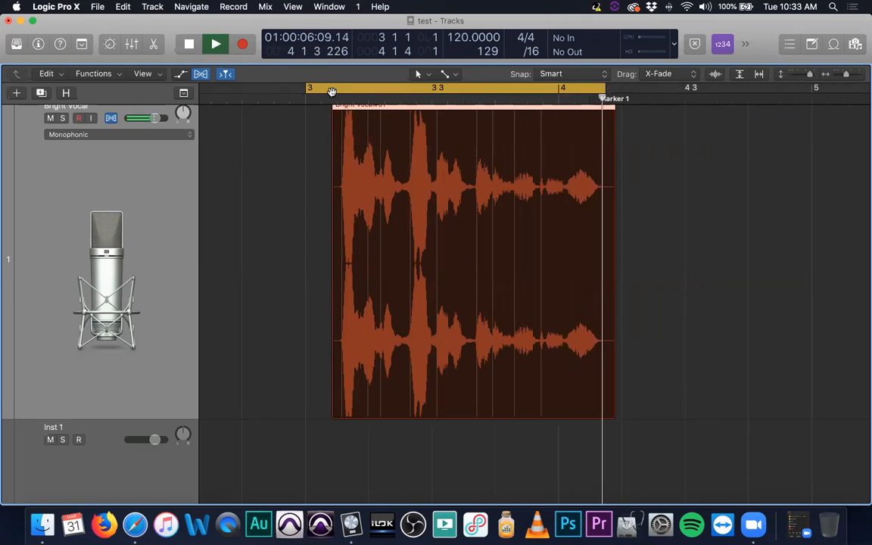
key(space)
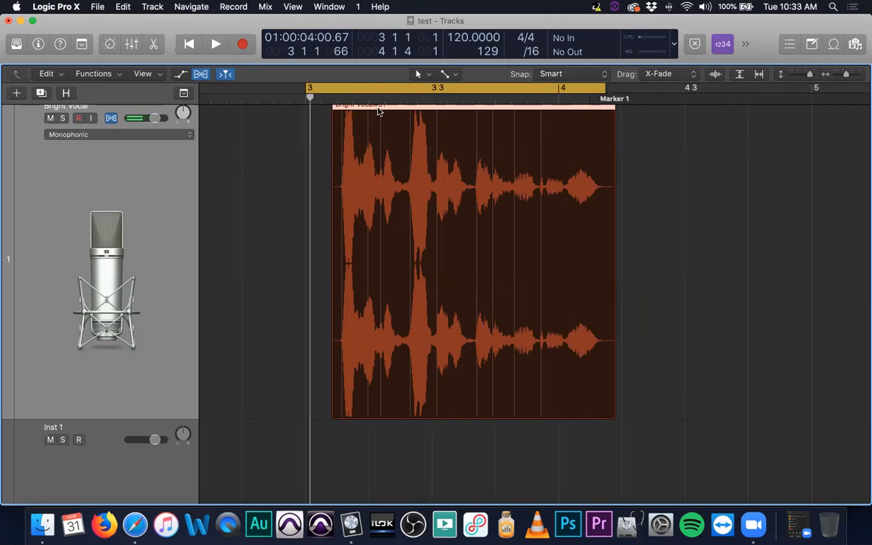
Move Bright Vocal#01 to start at bar 3 and stretch its end to about 4 2 3
drag(377, 109, 350, 115)
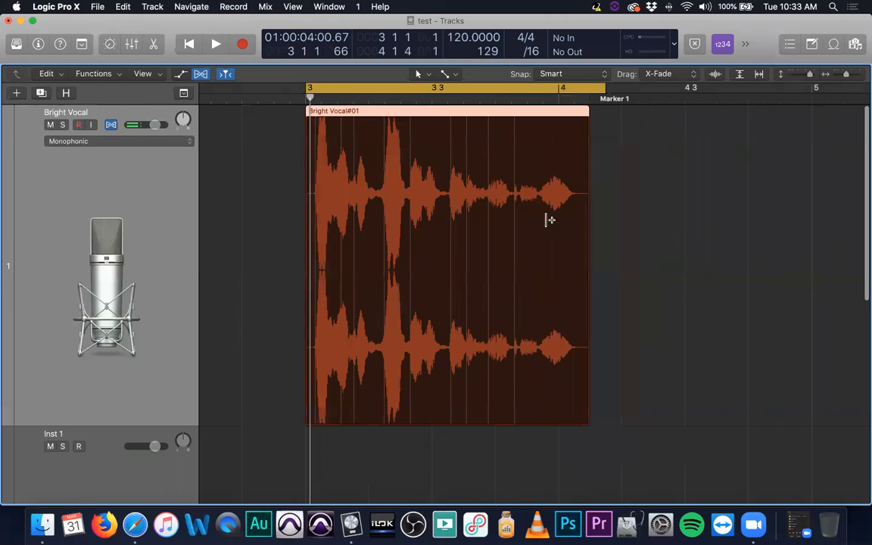
drag(589, 252, 661, 252)
key(space)
key(space)
Extend the cycle area to the end of the stretched region, play it through, and undo the region stretch
drag(604, 86, 661, 82)
key(space)
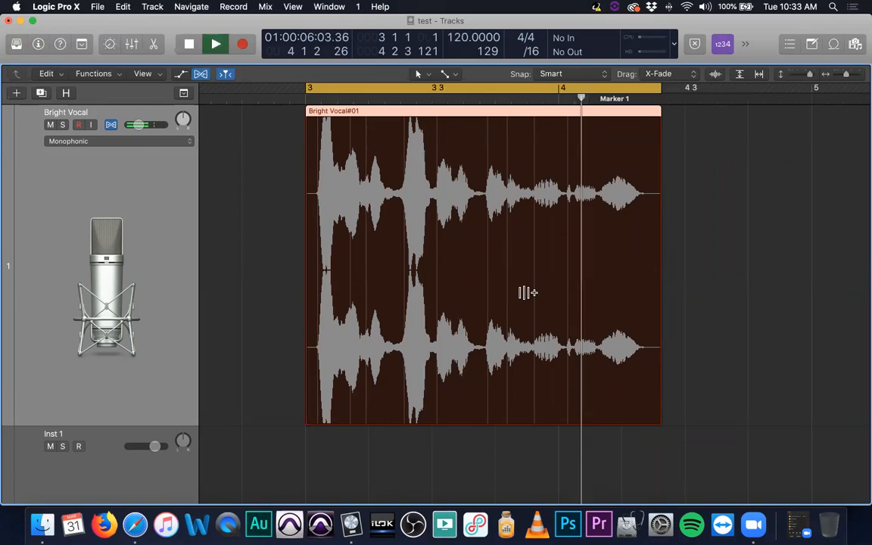
key(space)
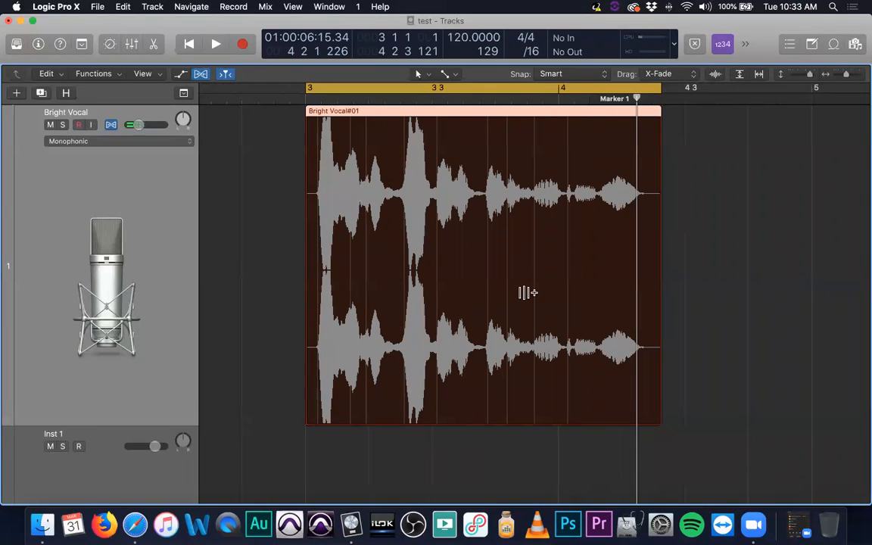
key(super+z)
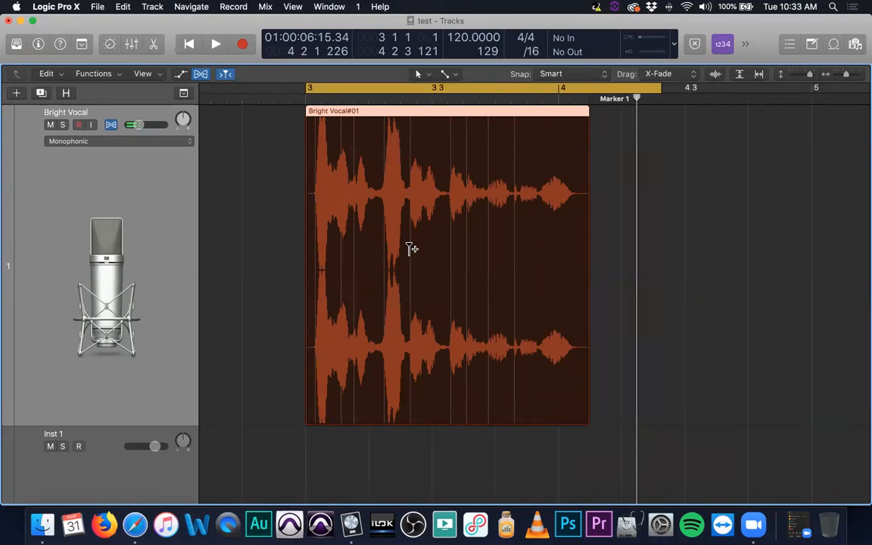
Try shifting the transient just before 3 3 with a flex marker, and undo back through the region move to bar 3
mouse_move(410, 270)
mouse_down()
mouse_move(424, 273)
mouse_move(401, 275)
mouse_move(423, 275)
mouse_move(412, 279)
mouse_up()
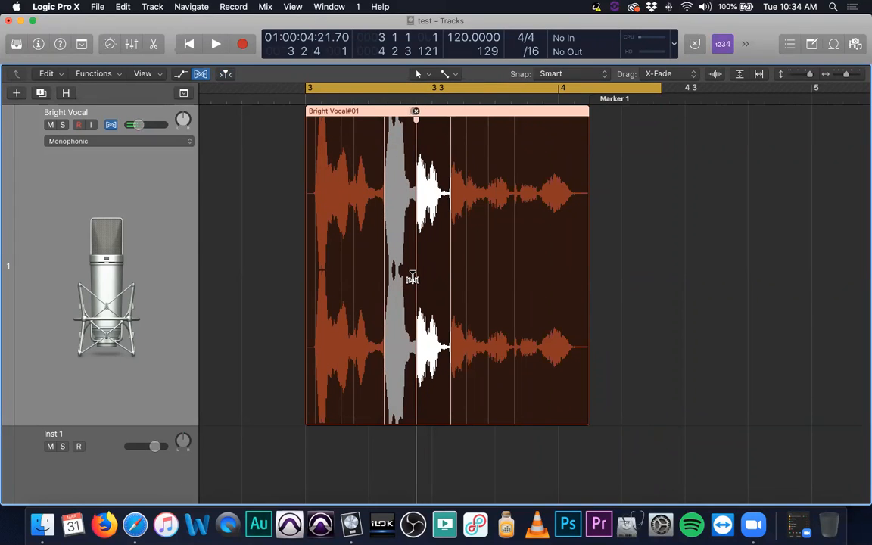
drag(425, 277, 421, 278)
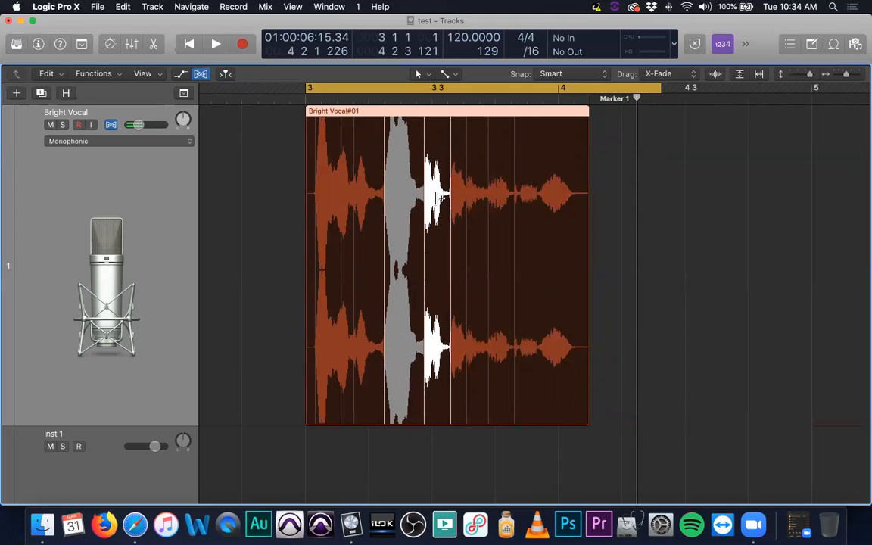
key(super+z)
key(super+z)
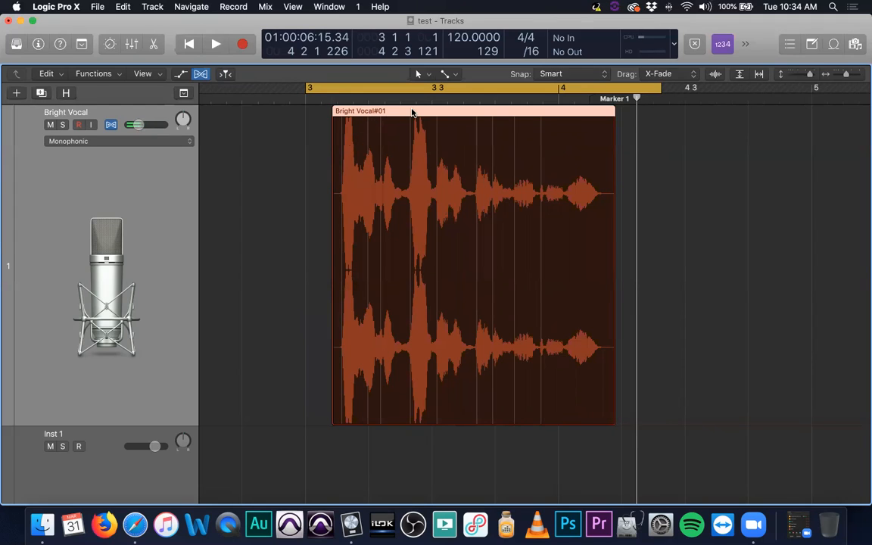
Move Bright Vocal#01 slightly earlier so its first transient meets bar 3, and flex the second loud word onto beat 3 2
drag(401, 112, 377, 114)
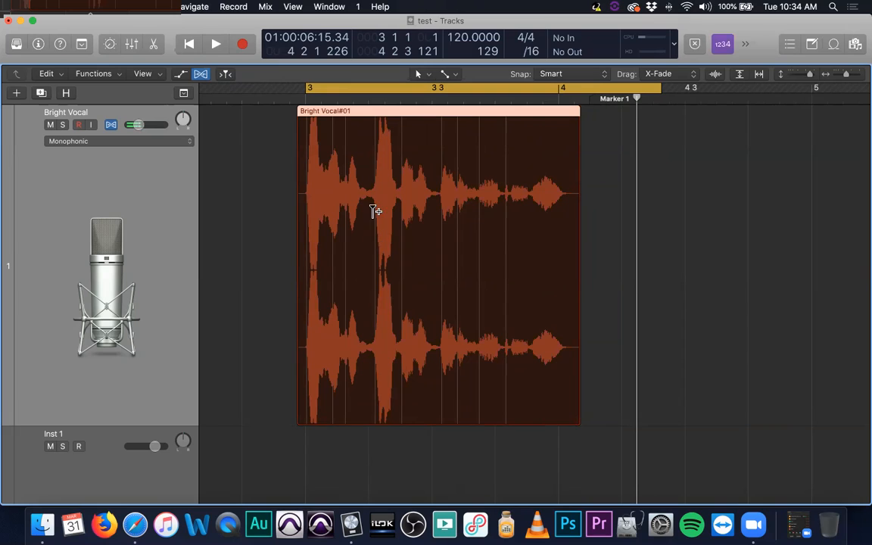
click(375, 263)
click(369, 265)
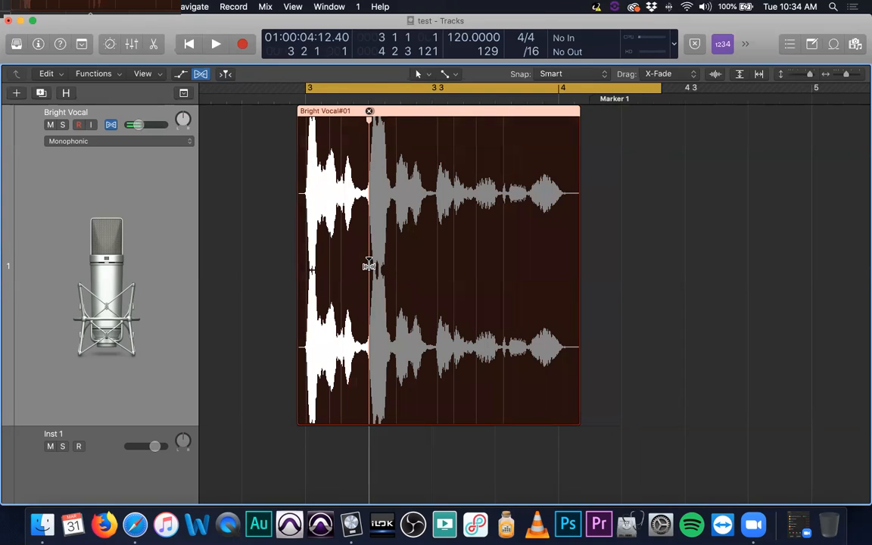
drag(369, 265, 369, 265)
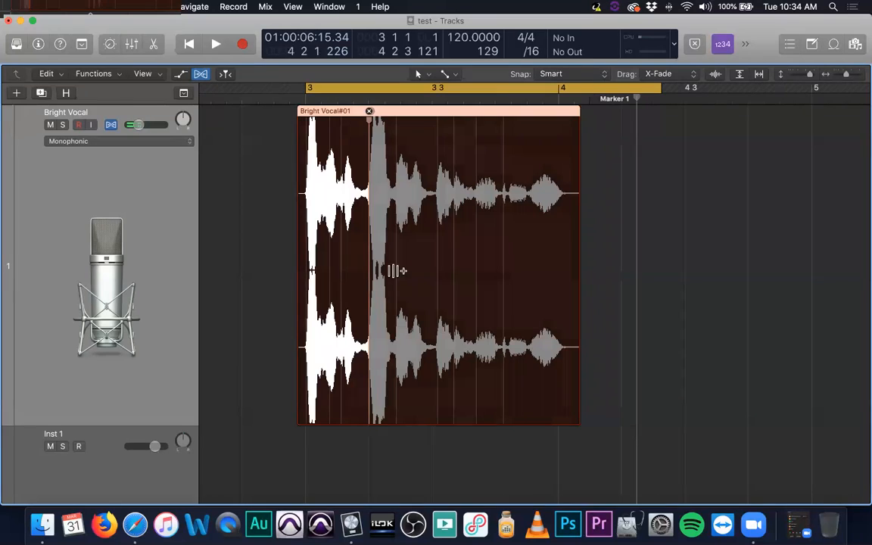
Flex the following vocal transients onto beats 3 3 and 3 4, and shorten the region to end at bar 4
drag(433, 276, 437, 277)
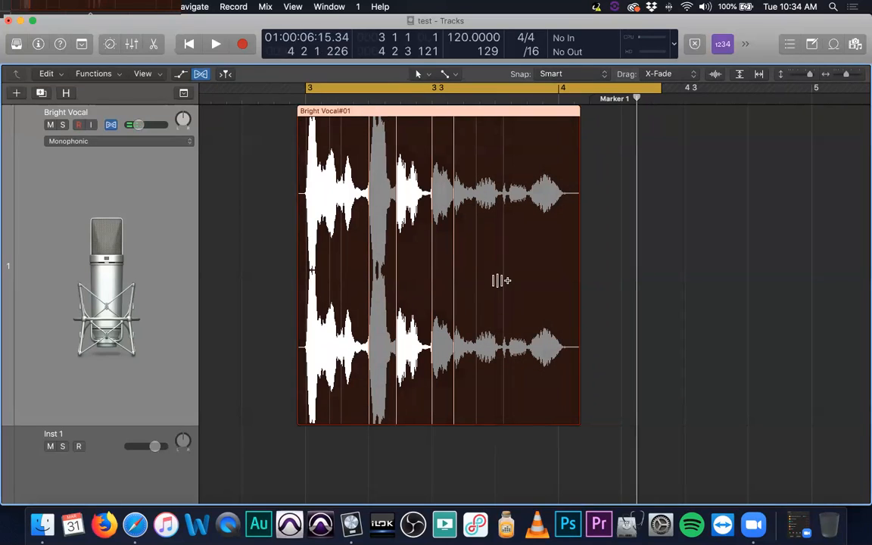
drag(496, 280, 495, 280)
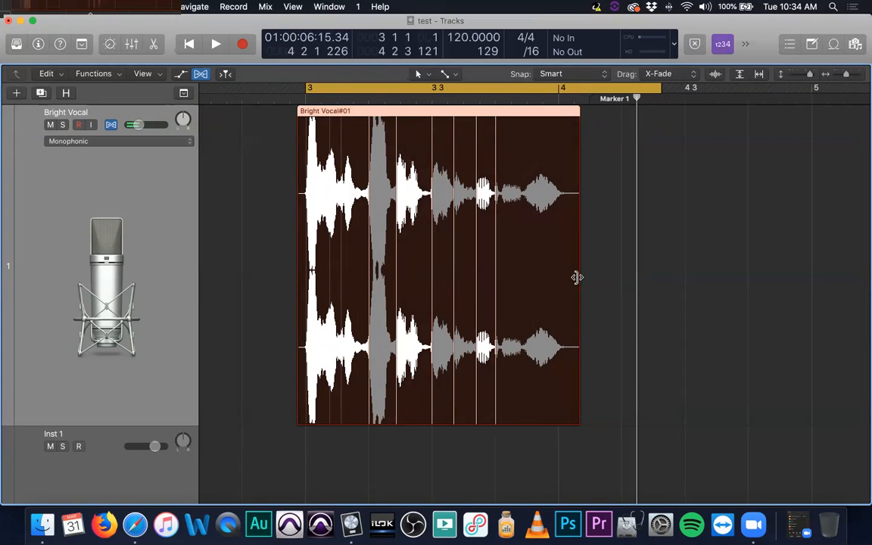
drag(577, 274, 561, 275)
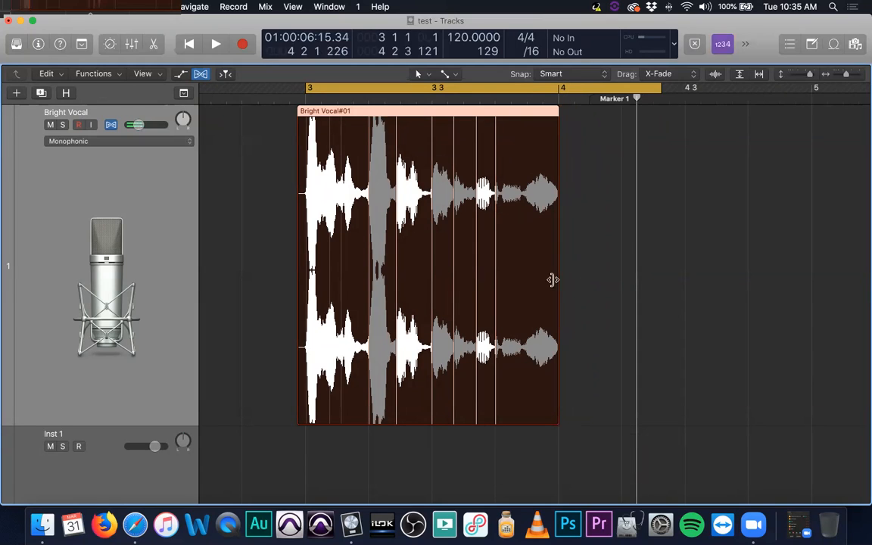
Toggle the metronome click and play the flexed Bright Vocal#01 region within the cycle area
click(747, 44)
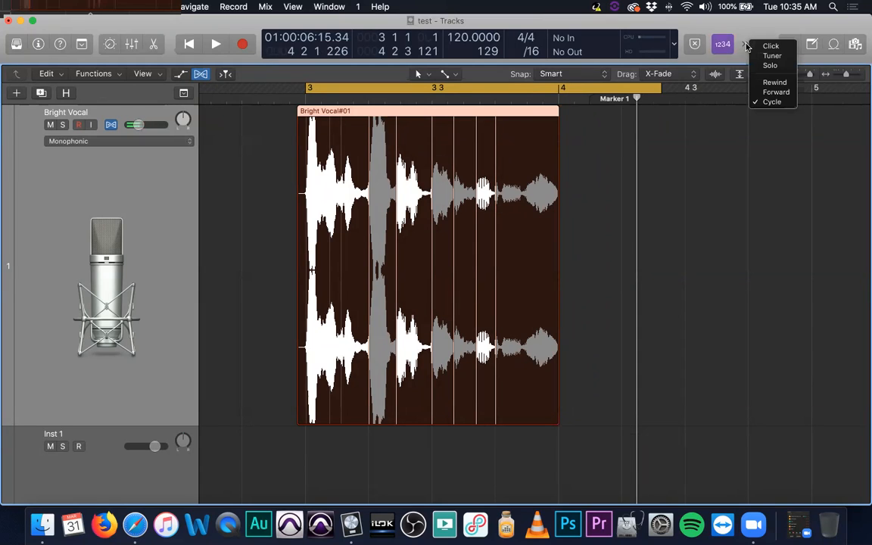
click(767, 44)
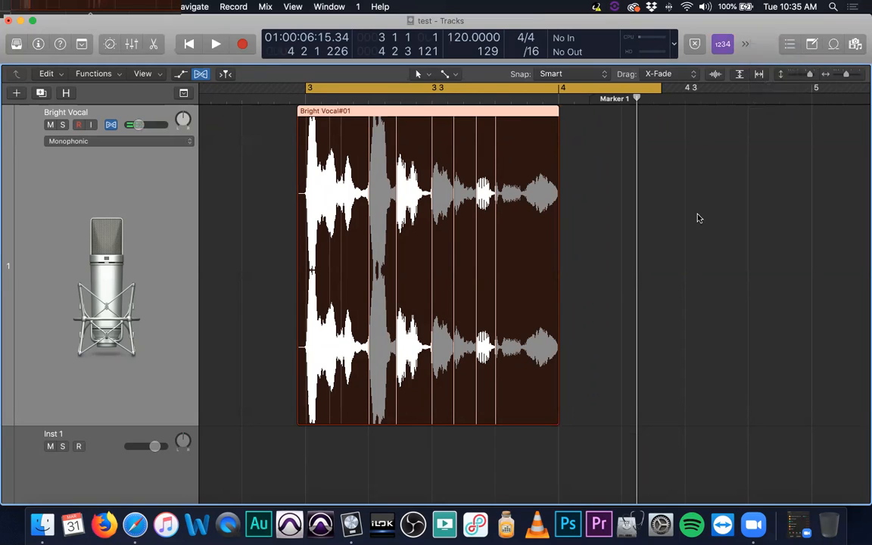
click(745, 48)
click(760, 50)
key(space)
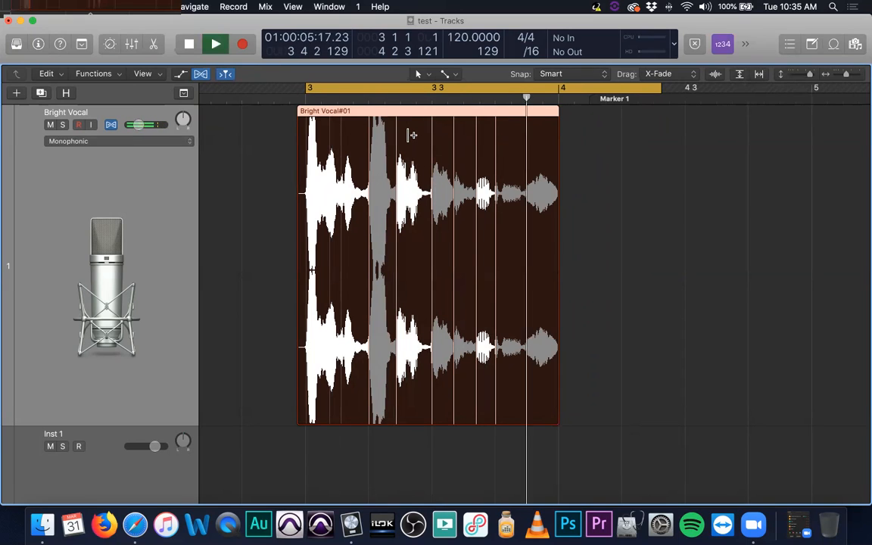
key(space)
key(space)
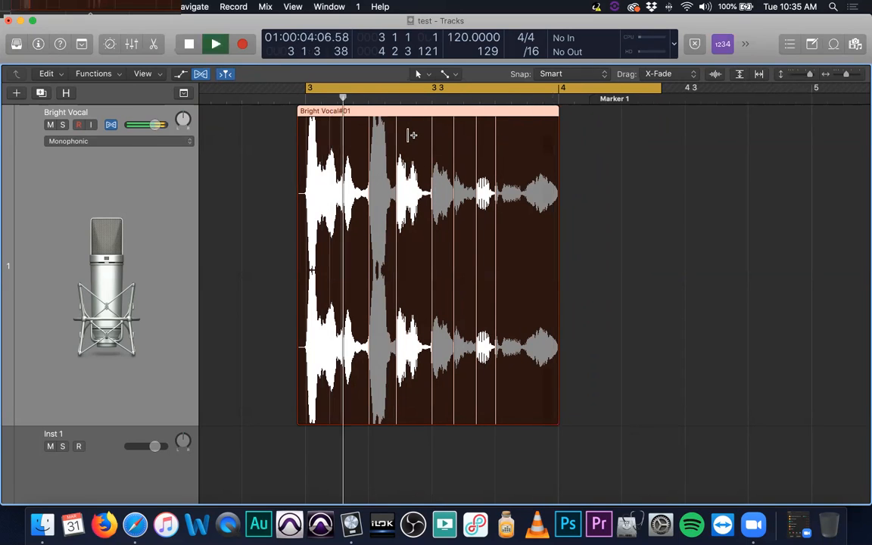
key(space)
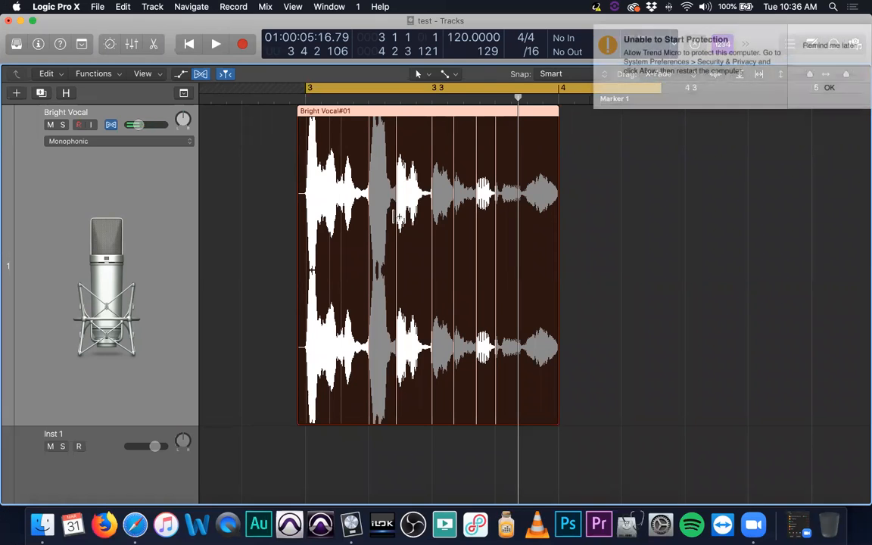
Postpone the Trend Micro protection notification with a later reminder and return to the test project window
click(808, 56)
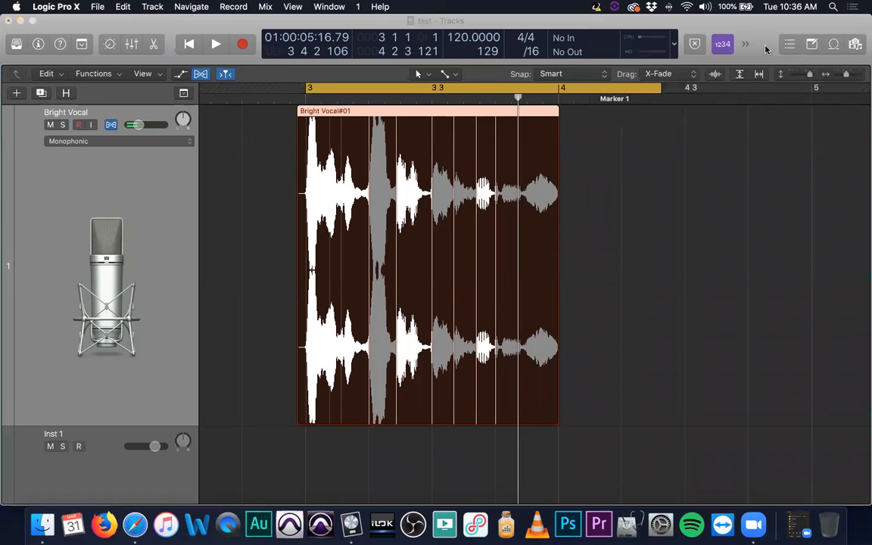
click(725, 27)
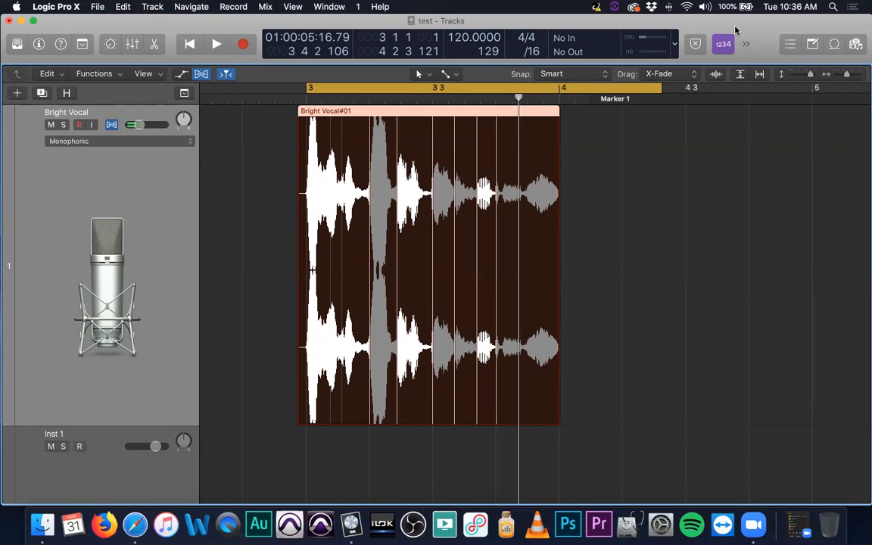
click(747, 43)
click(756, 27)
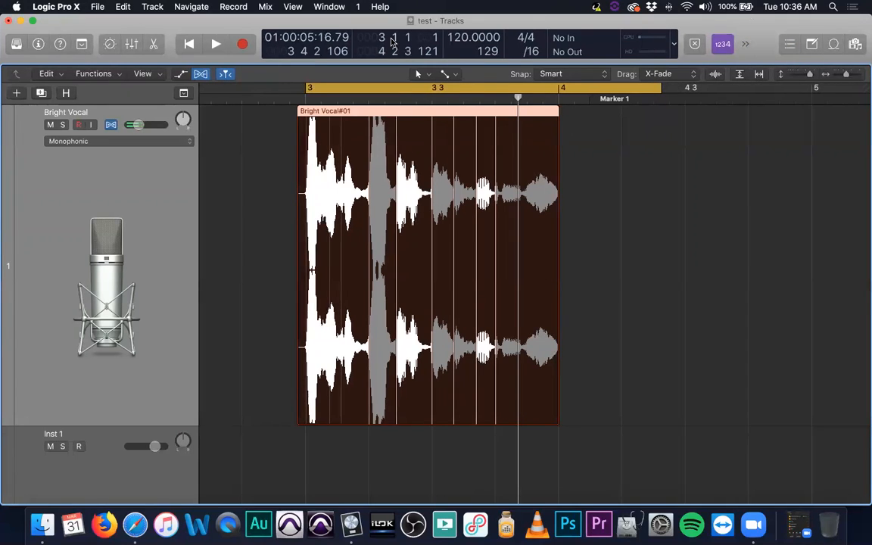
Undo and redo the last trim of the Bright Vocal#01 region, and turn off the Flex view for the tracks
click(232, 147)
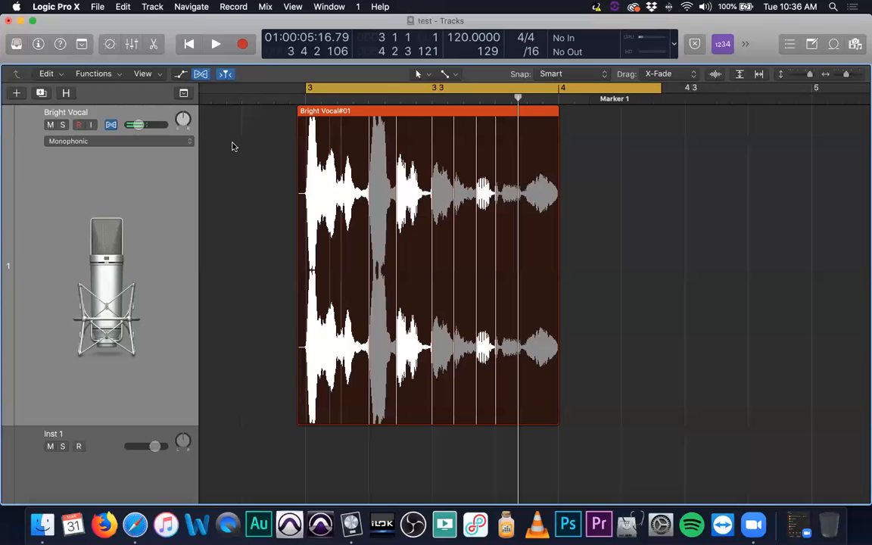
key(super+z)
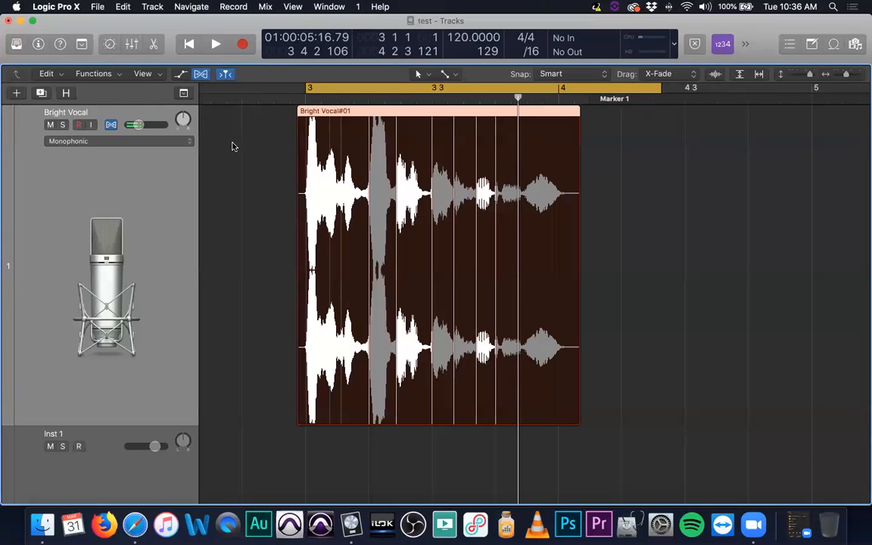
key(super+shift+z)
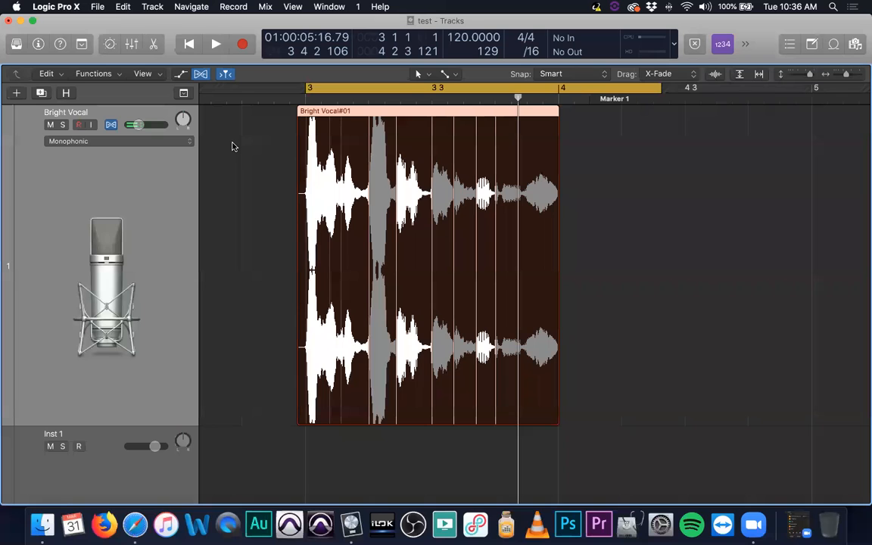
key(super+f)
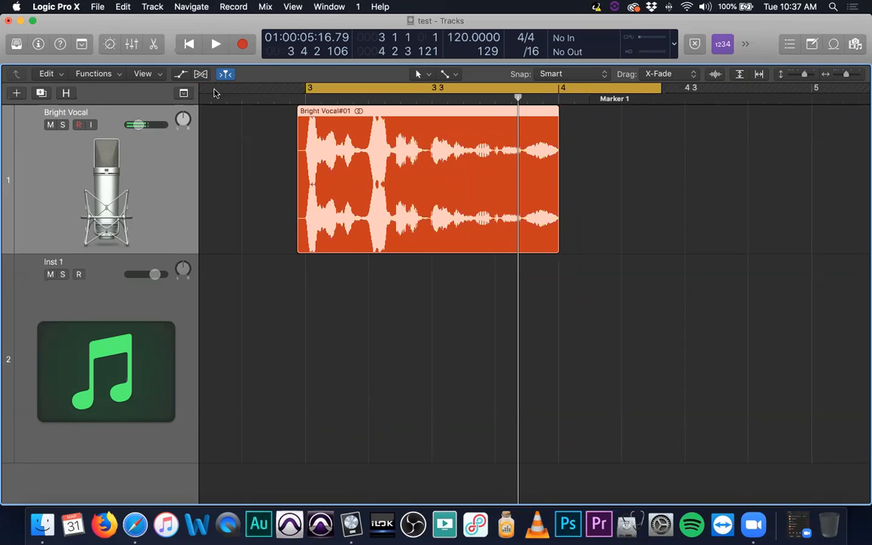
mouse_move(224, 27)
mouse_down()
mouse_move(248, 27)
mouse_move(226, 26)
mouse_up()
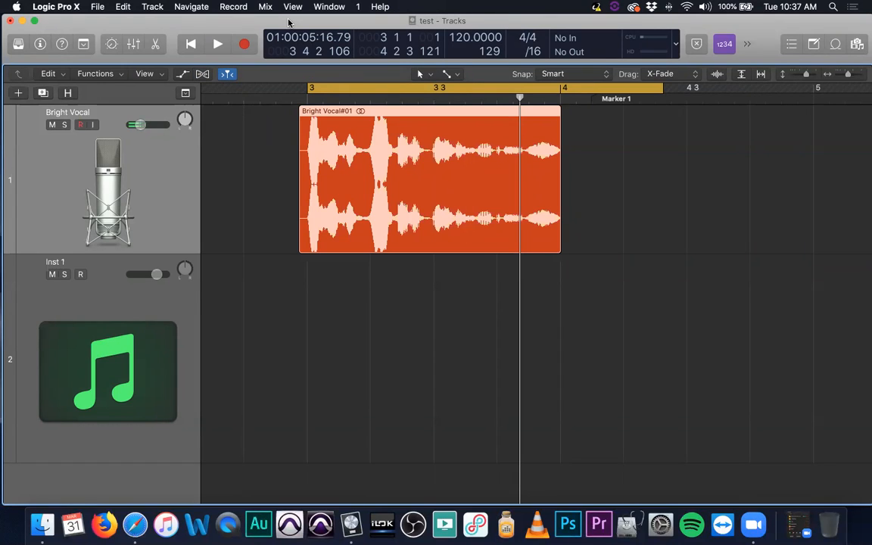
Show the mixer pane below the tracks, look over the channel strips' inserts, sends and faders, and hide the pane
key(x)
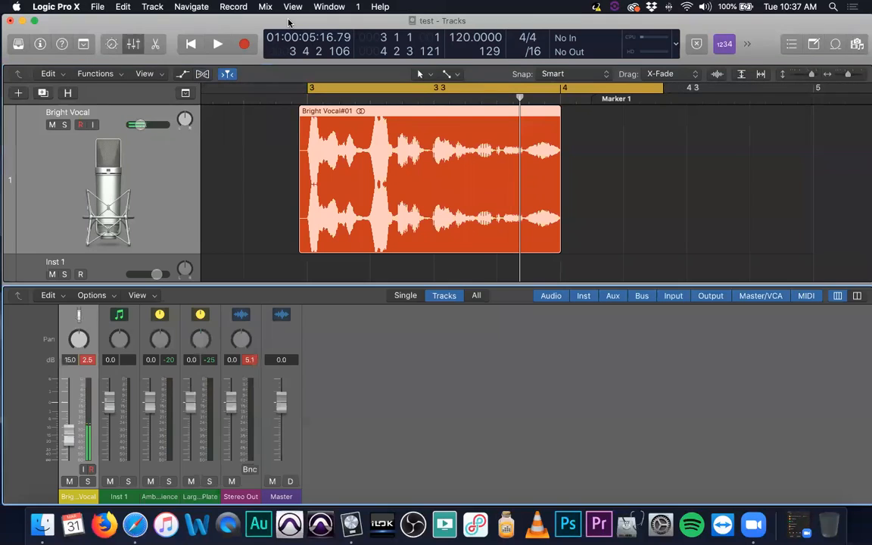
scroll(350, 392, up, 10)
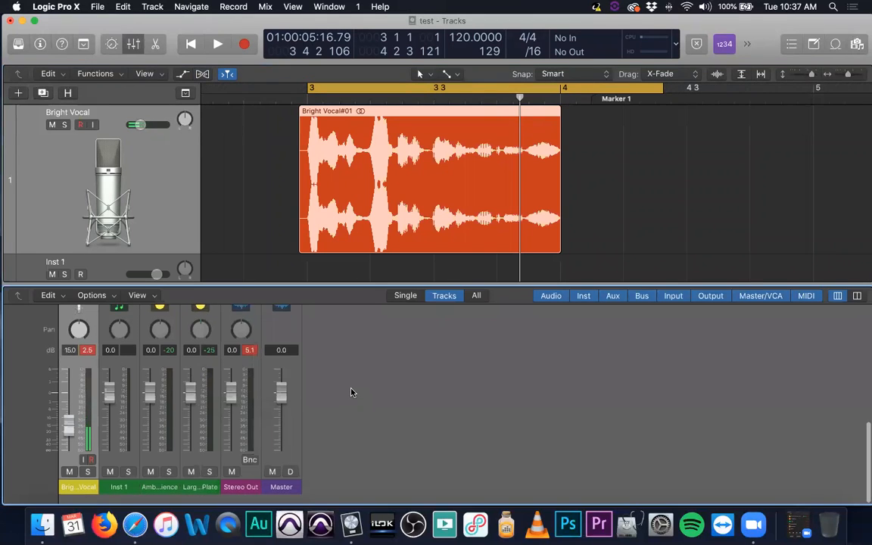
scroll(351, 392, down, 10)
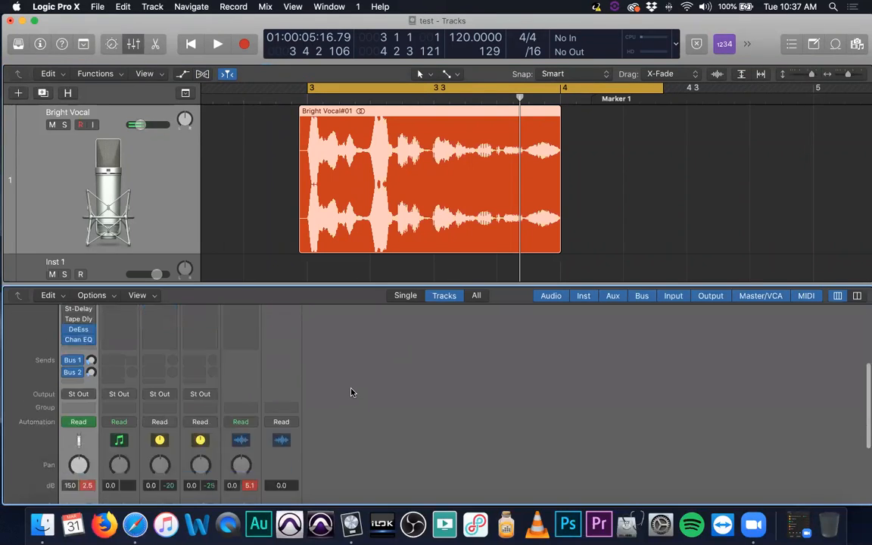
scroll(352, 392, up, 8)
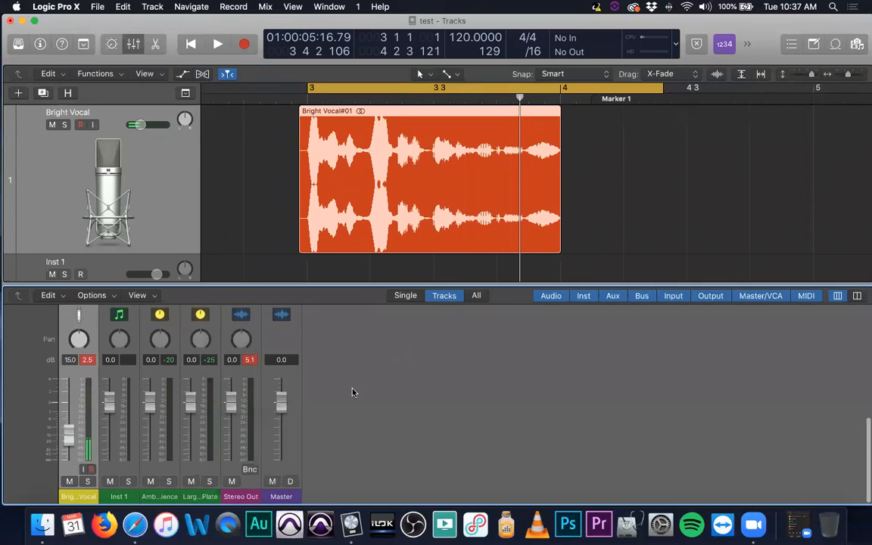
key(x)
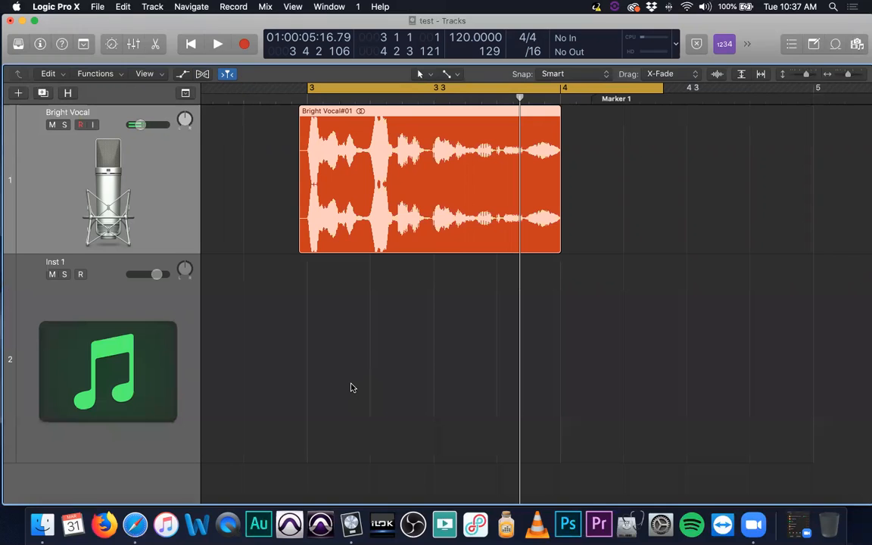
Open the mixer as a separate window, move it away from the track headers and close it
key(super+2)
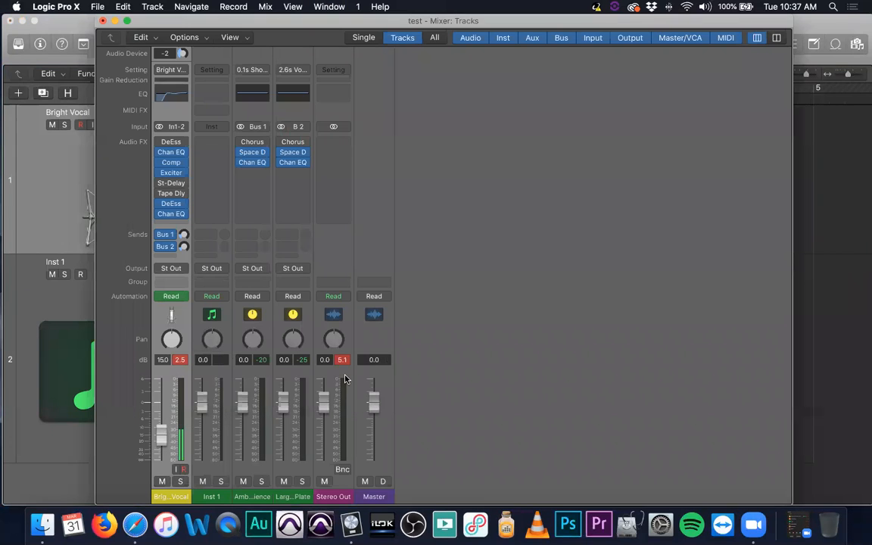
drag(256, 20, 330, 21)
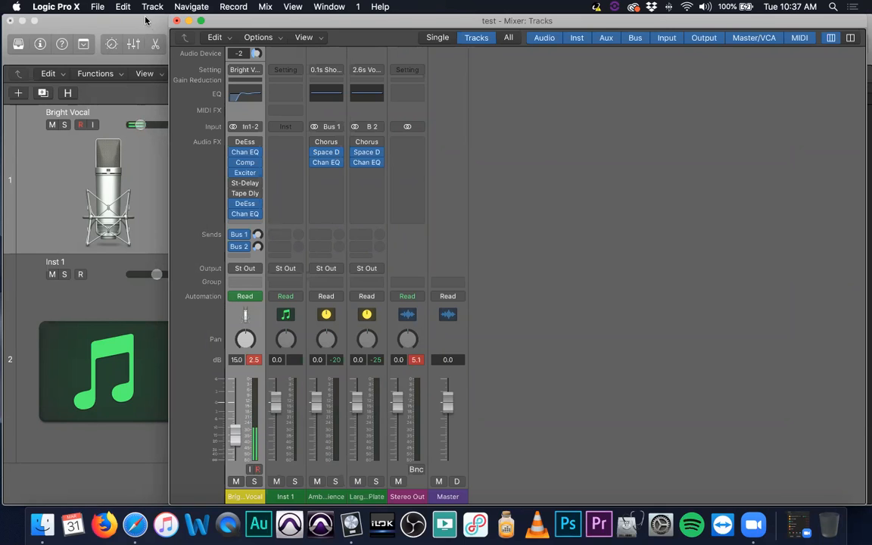
click(177, 21)
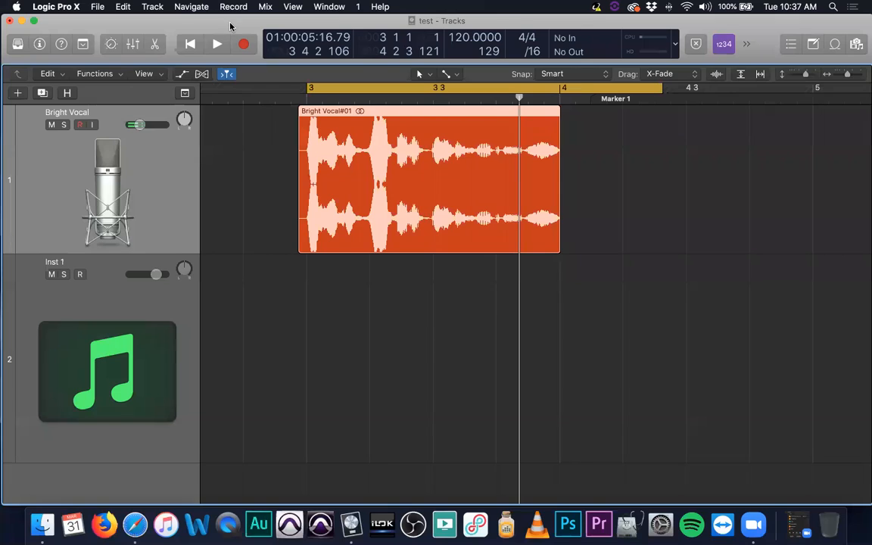
Show and hide the separate mixer window, reposition it so the full channel strips fit on screen, and close it
key(x)
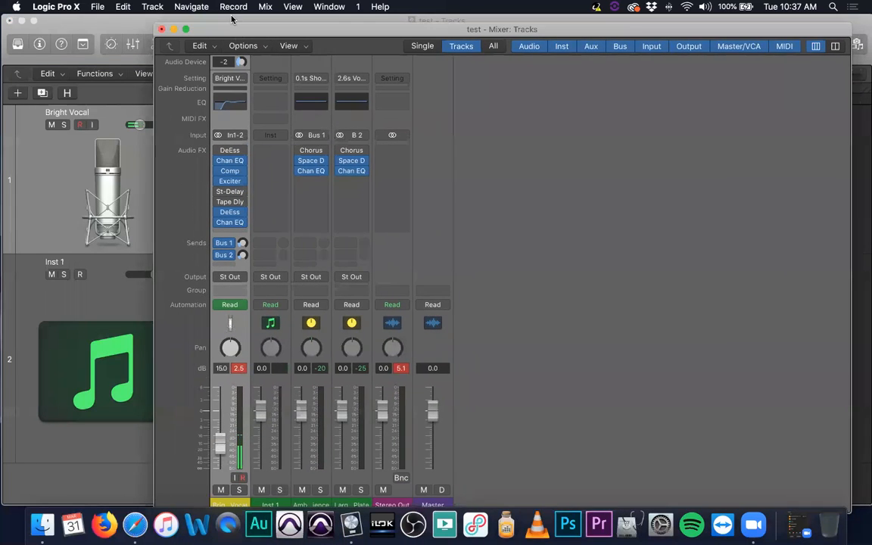
key(x)
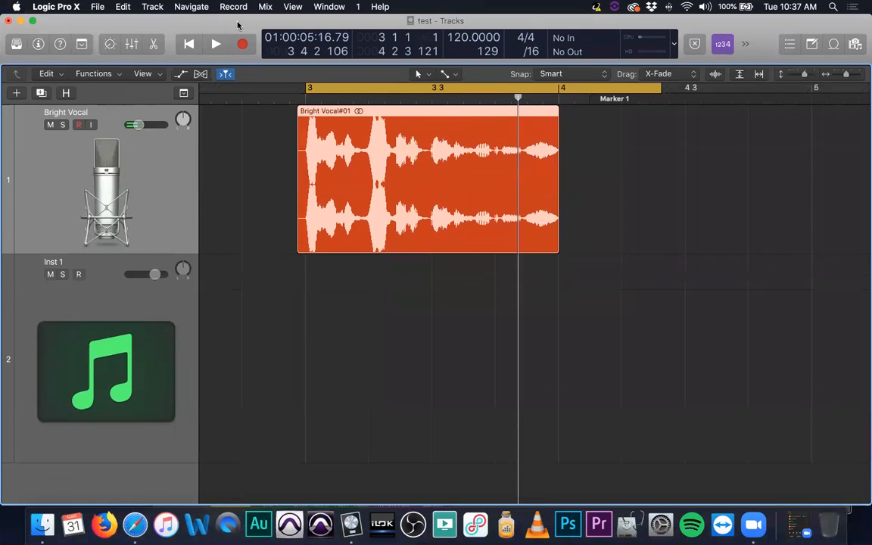
key(x)
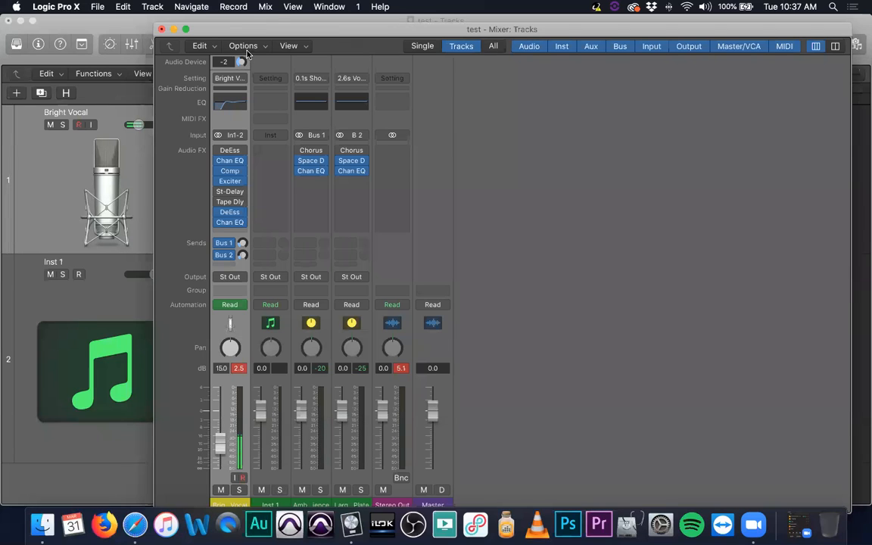
drag(286, 30, 301, 19)
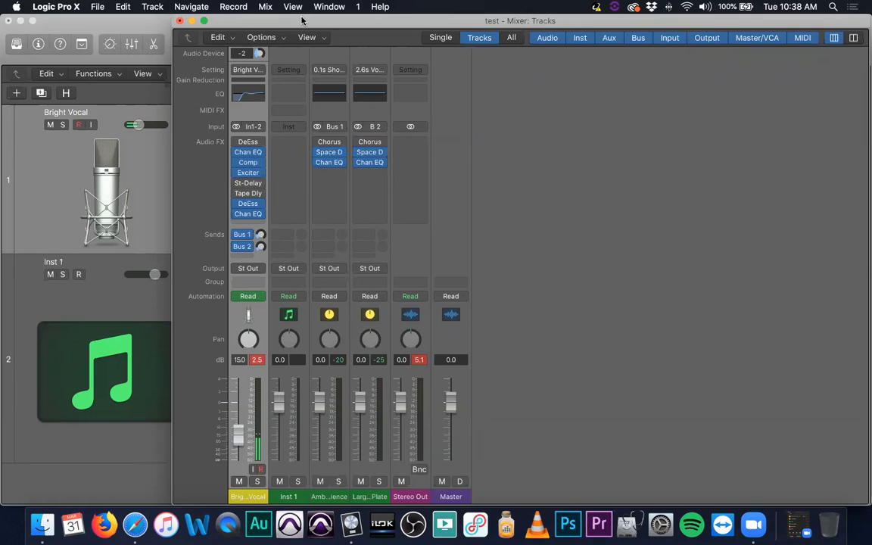
key(super+w)
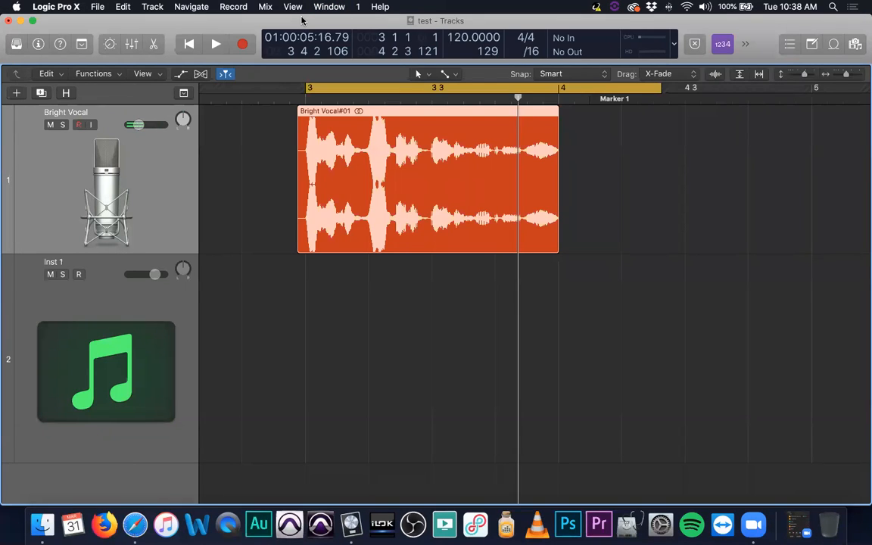
Demonstrate switching between the full mixer window and the tracks by opening and closing the mixer repeatedly
key(super+2)
key(super+2)
key(super+2)
key(super+2)
key(super+2)
key(super+2)
key(super+2)
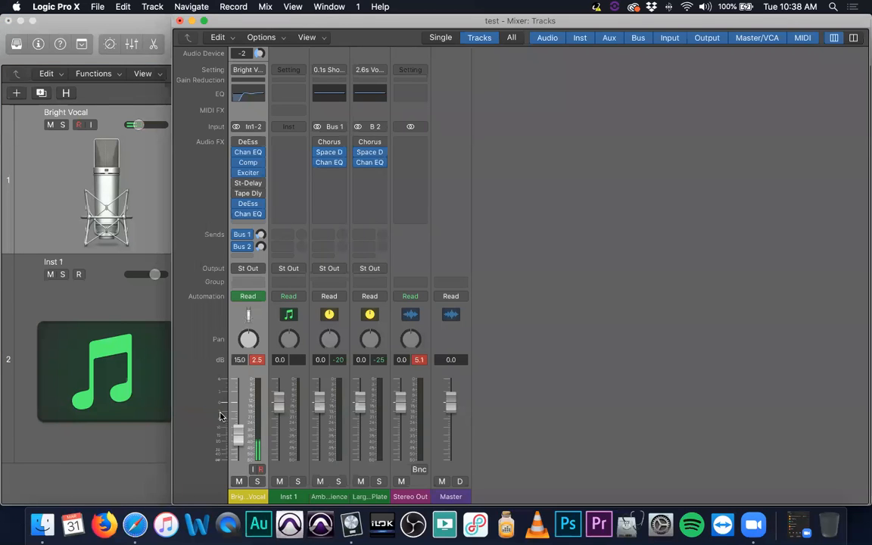
alt+click(241, 436)
key(super+2)
Extend the end of the Bright Vocal#01 region slightly past bar 4
drag(526, 225, 478, 225)
key(super+2)
key(super+2)
drag(477, 223, 565, 235)
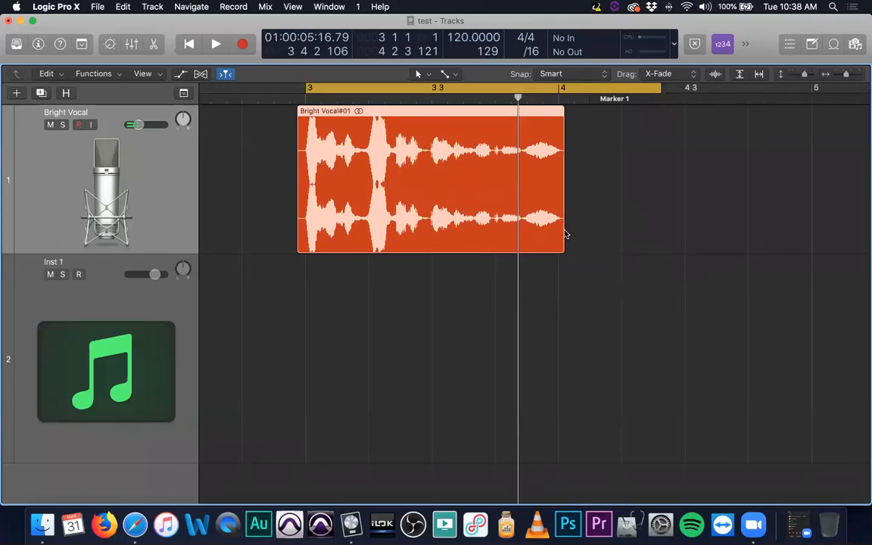
Shift the tracks window slightly and toggle the mixer window on and off several times, finishing on the tracks
double_click(227, 21)
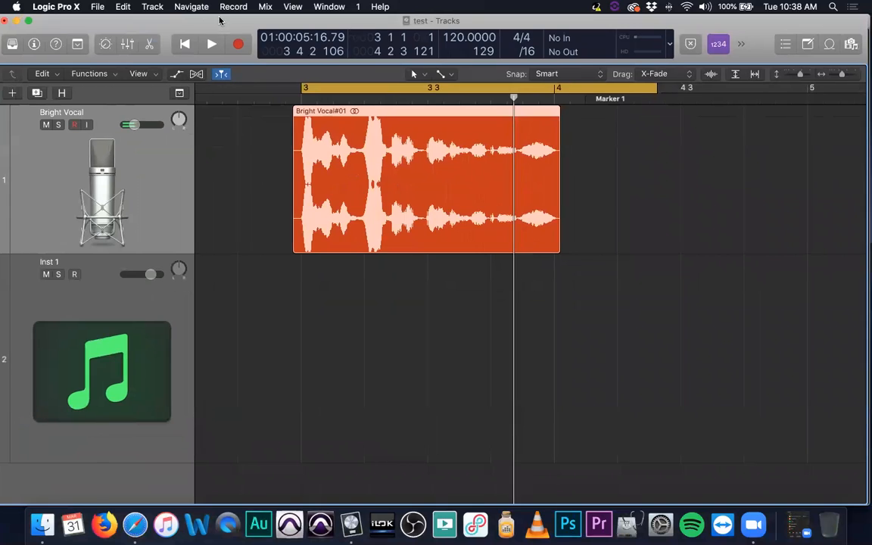
key(x)
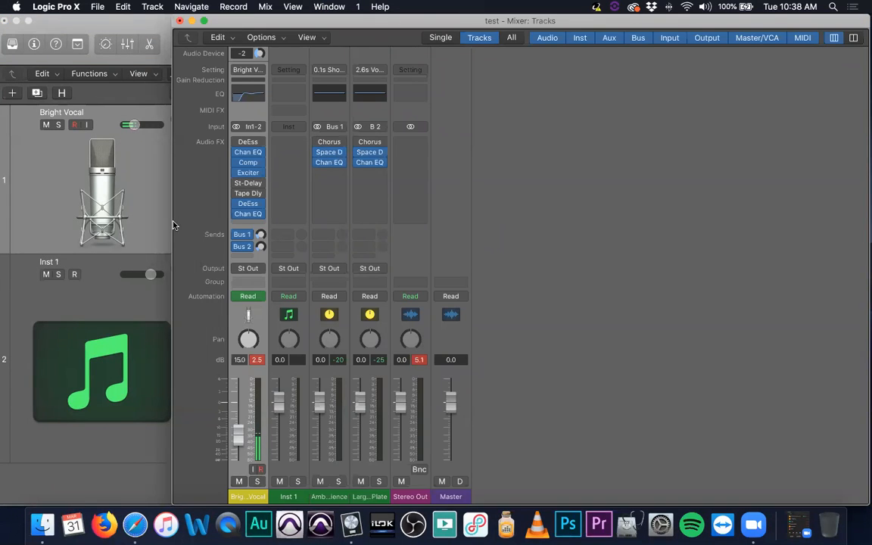
key(x)
key(x)
key(x)
key(x)
key(x)
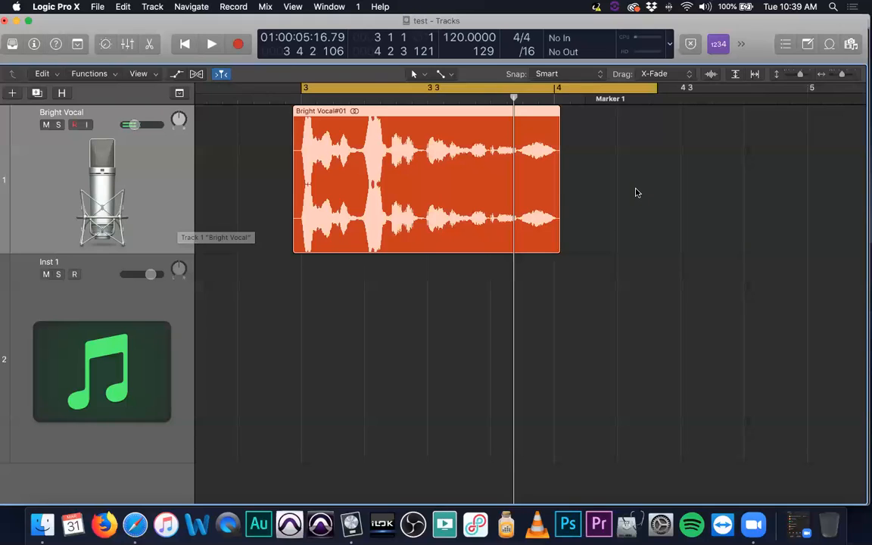
Place the playhead at 3 3, select the Bright Vocal#01 region, and bring up the mixer window
click(425, 101)
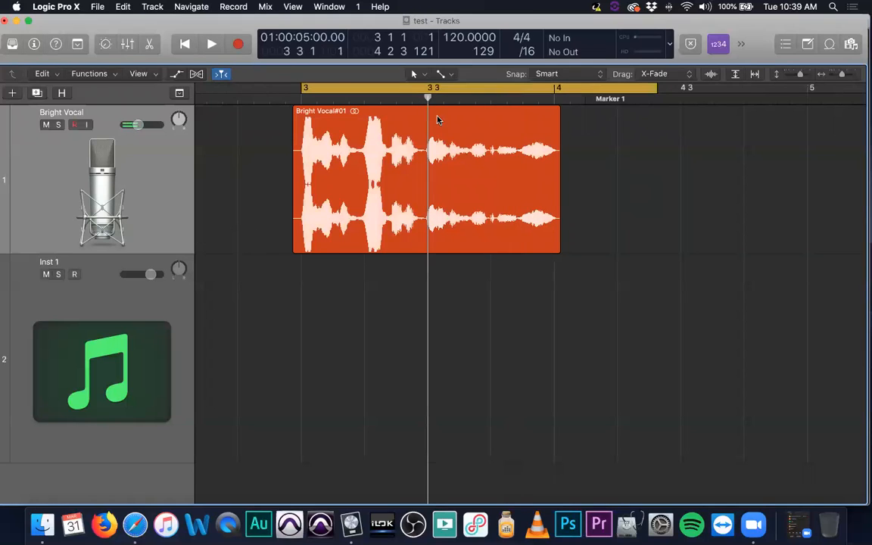
click(445, 142)
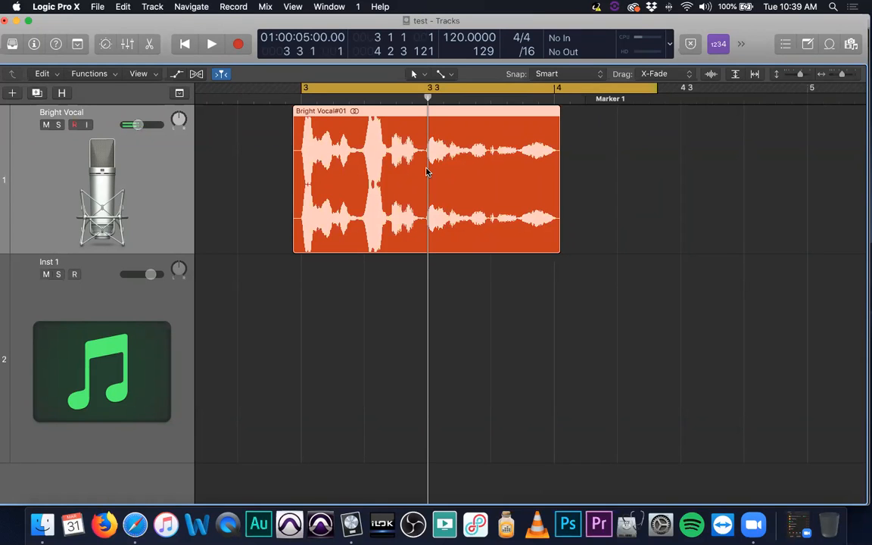
key(super+2)
key(super+w)
key(super+2)
key(super+2)
key(super+2)
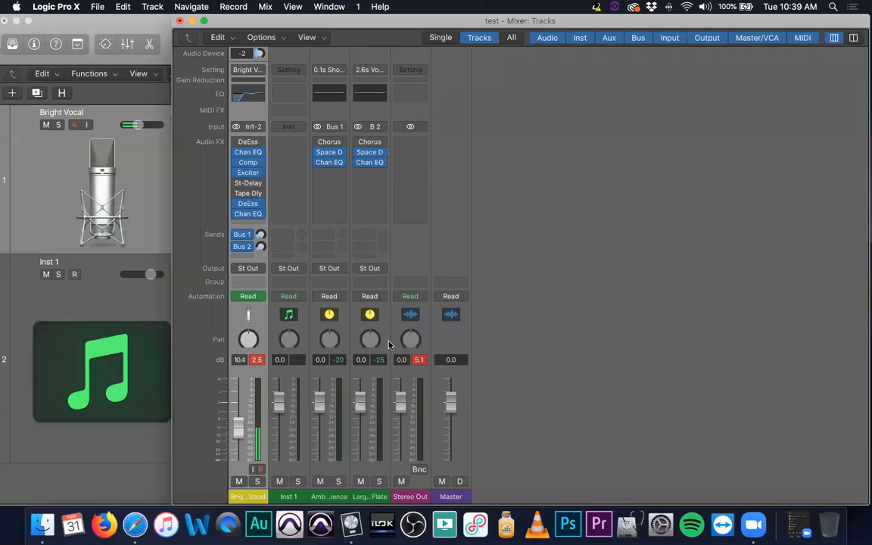
Reset the Bright Vocal volume fader to 0.0 dB, repeat the reset after lowering it, and close the mixer window
alt+click(246, 433)
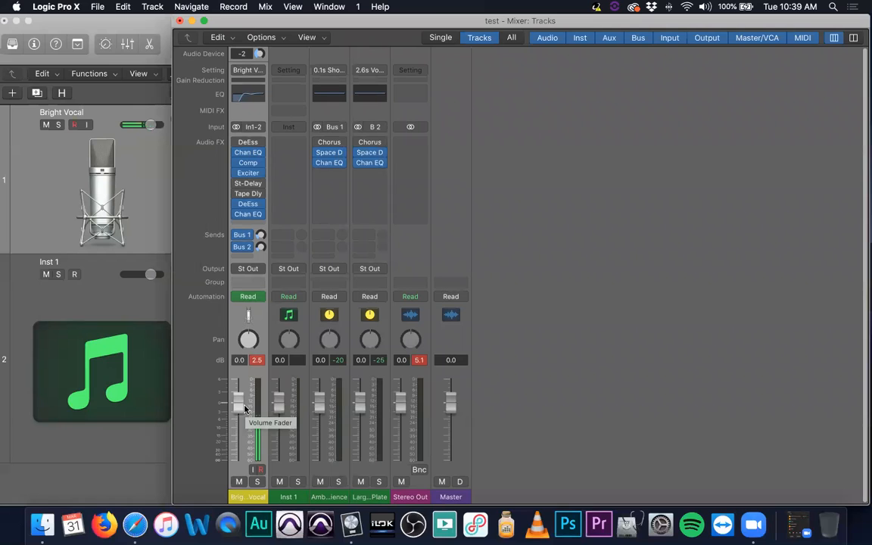
drag(245, 409, 240, 442)
scroll(240, 442, down, 1)
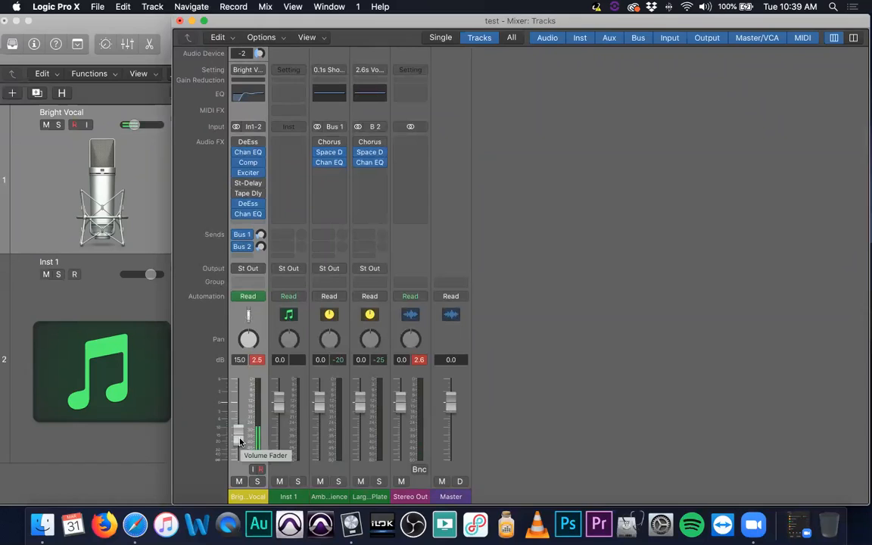
alt+click(240, 442)
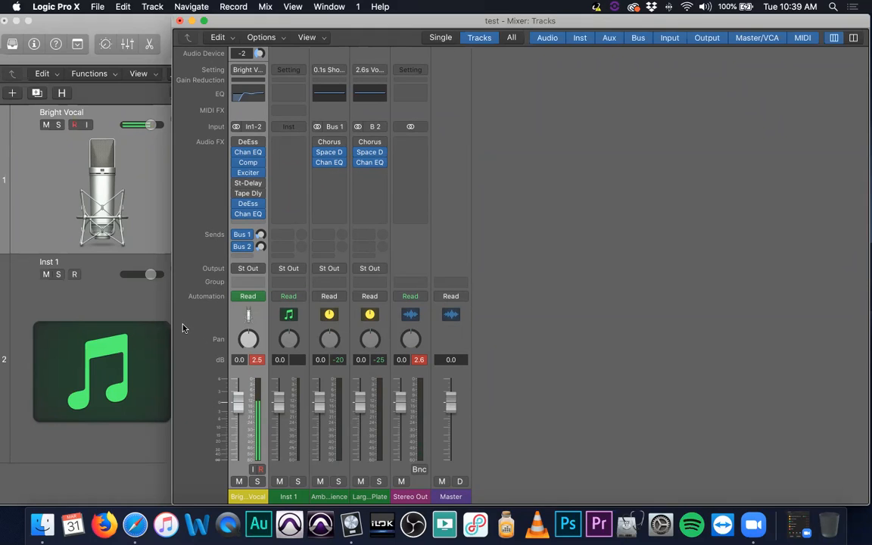
click(103, 302)
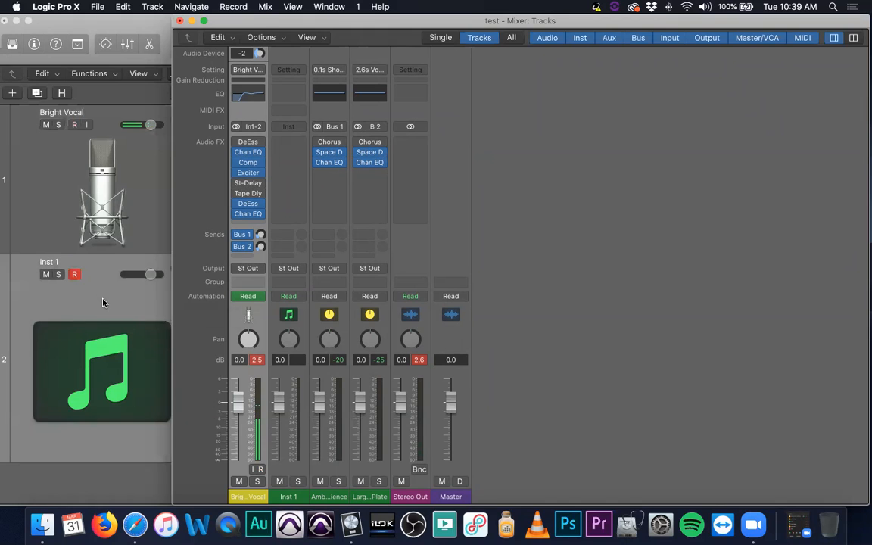
key(x)
Recolor the selected Bright Vocal#01 region bright pink using the color palette, placed clear of the region
click(424, 188)
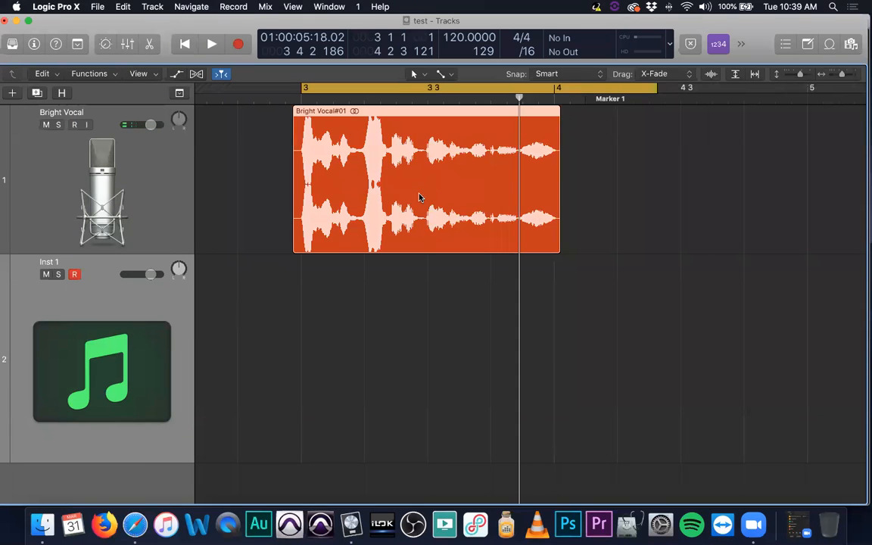
scroll(428, 199, right, 1)
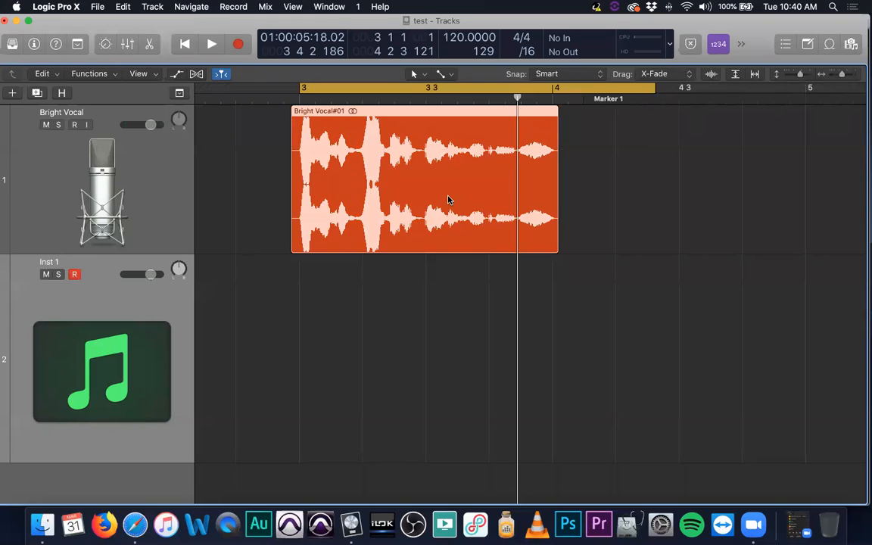
key(alt+c)
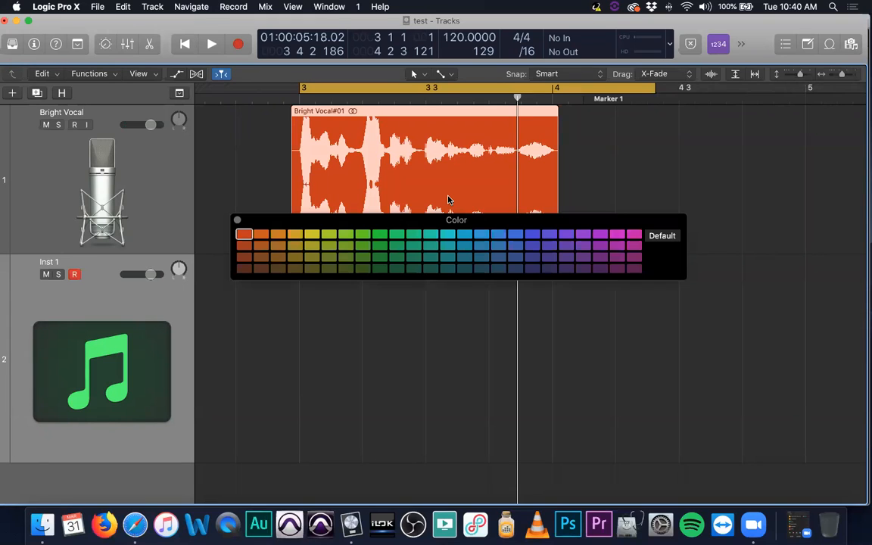
drag(481, 220, 492, 309)
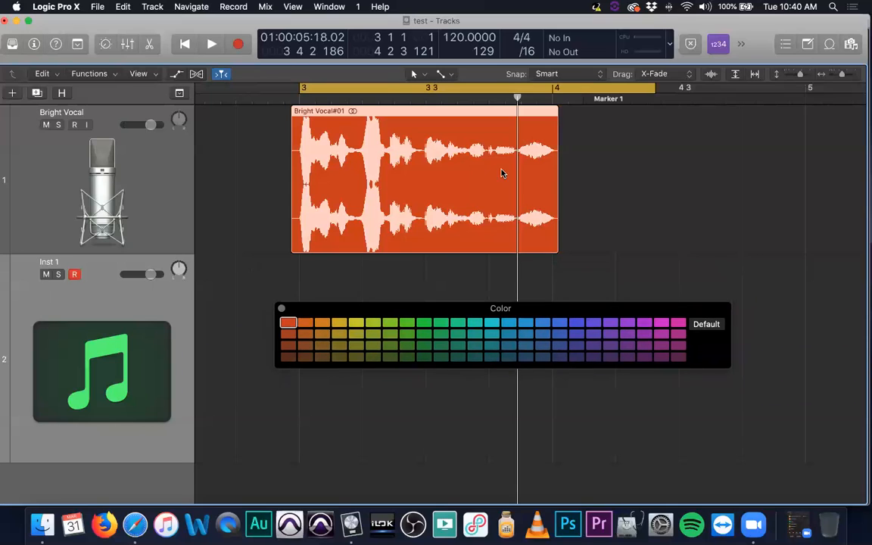
click(678, 323)
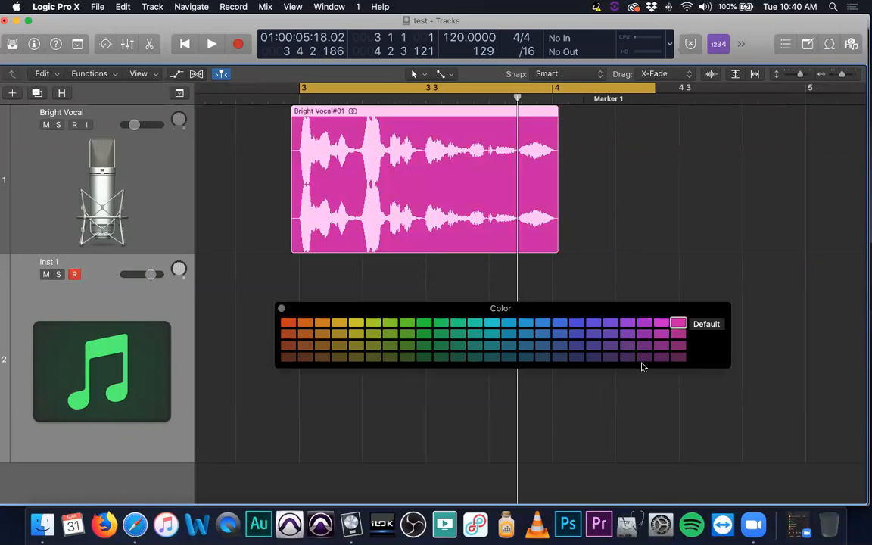
Try several darker swatches on the selected Bright Vocal#01 region, finishing on the darkest red-brown
click(676, 357)
click(457, 357)
click(338, 356)
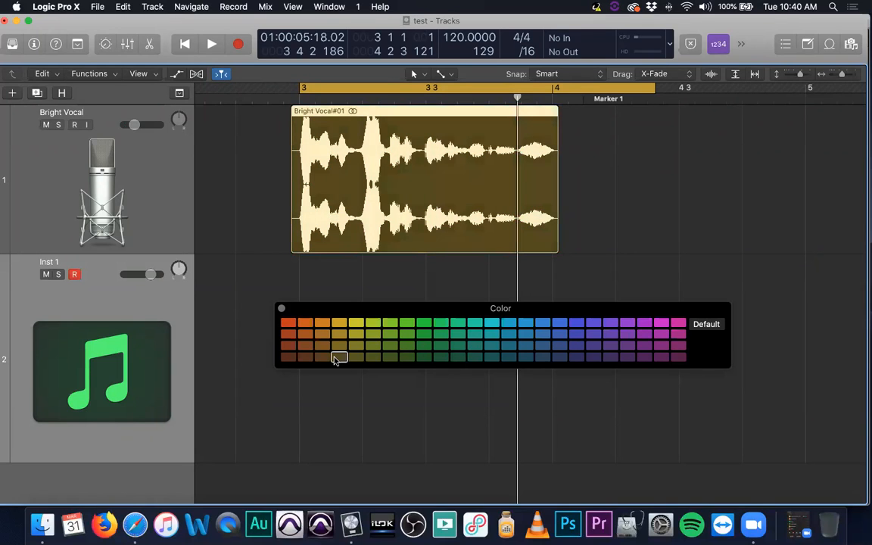
click(289, 357)
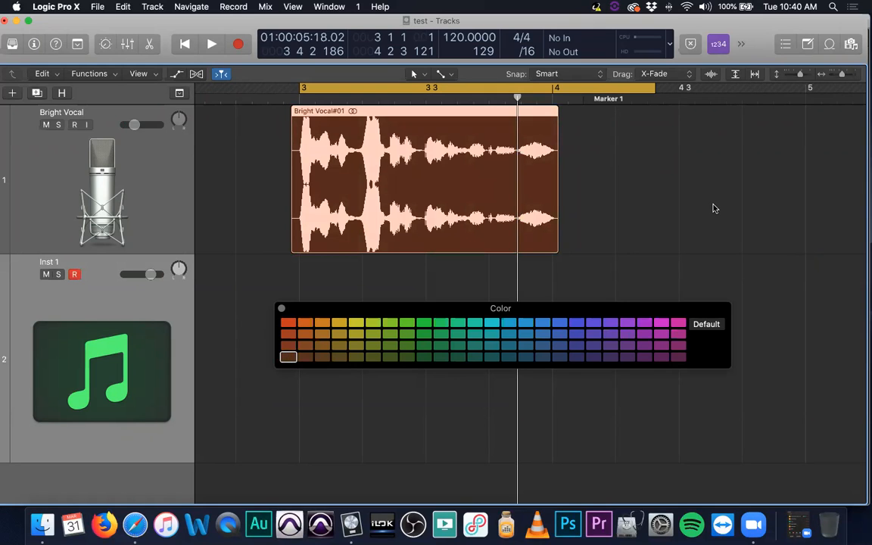
Bring up the mixer and recolor the Bright Vocal channel strip dark yellow, cyan and finally blue-violet
key(x)
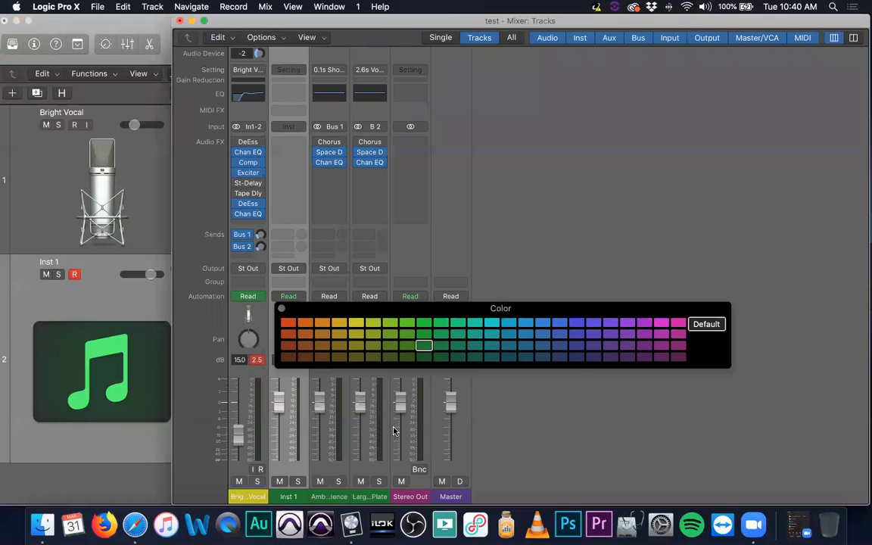
click(241, 497)
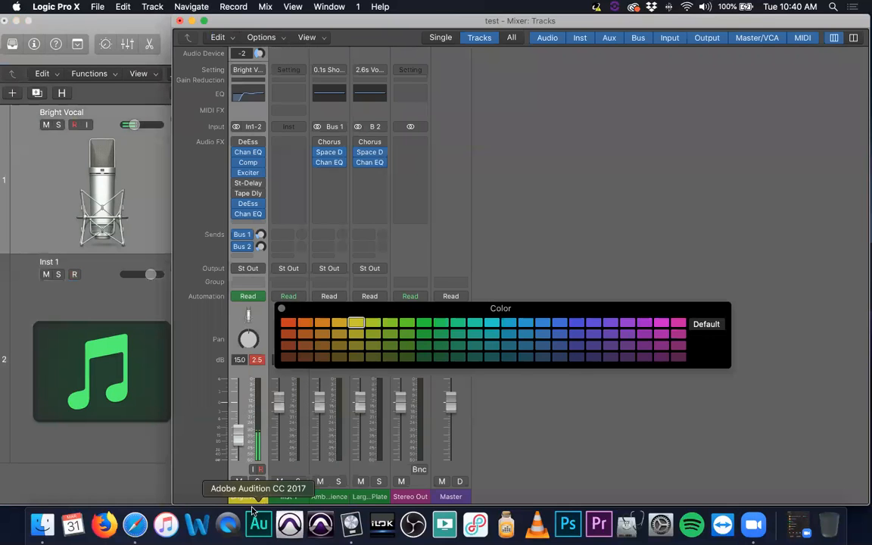
click(357, 357)
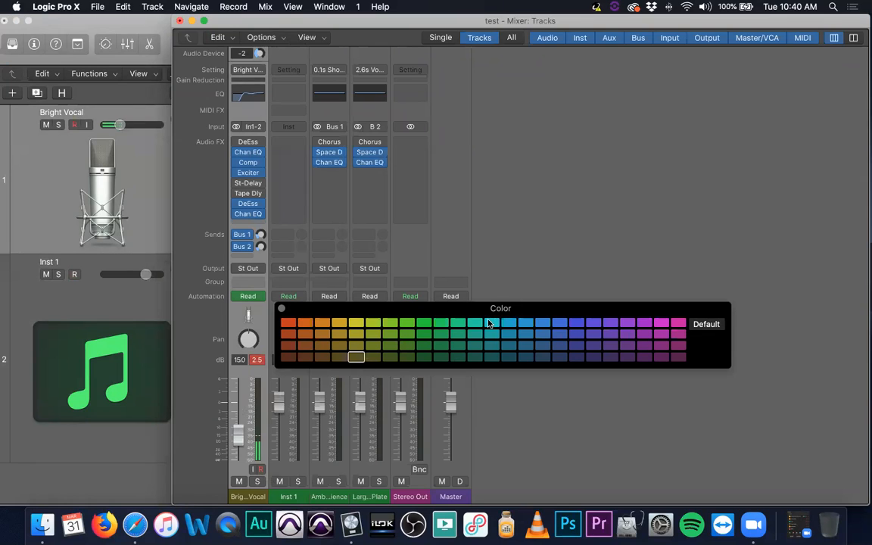
click(490, 323)
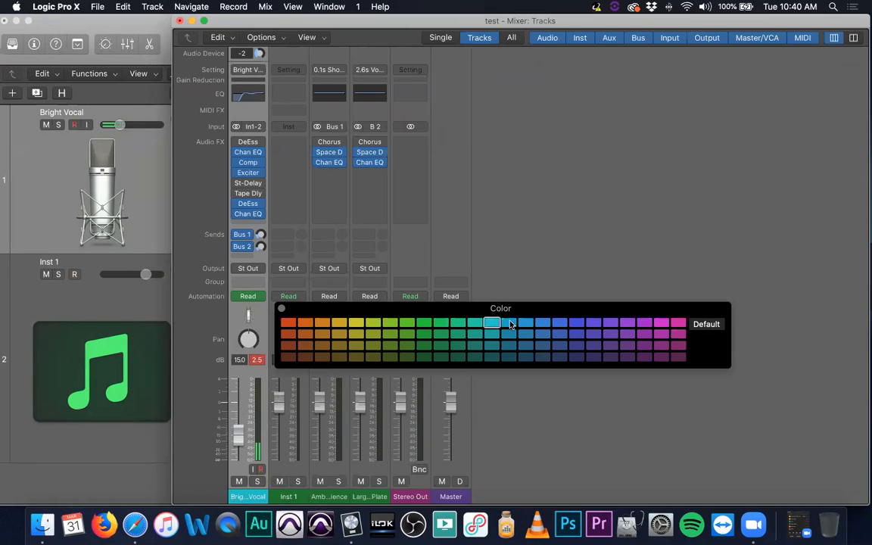
click(577, 324)
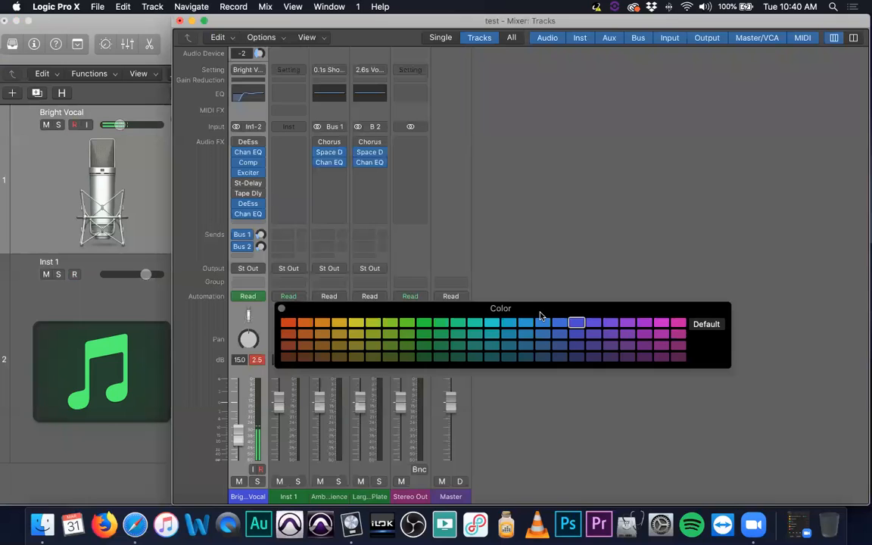
Toggle the color palette several times until it is hidden, shift the mixer window slightly, and return to the tracks
key(alt+c)
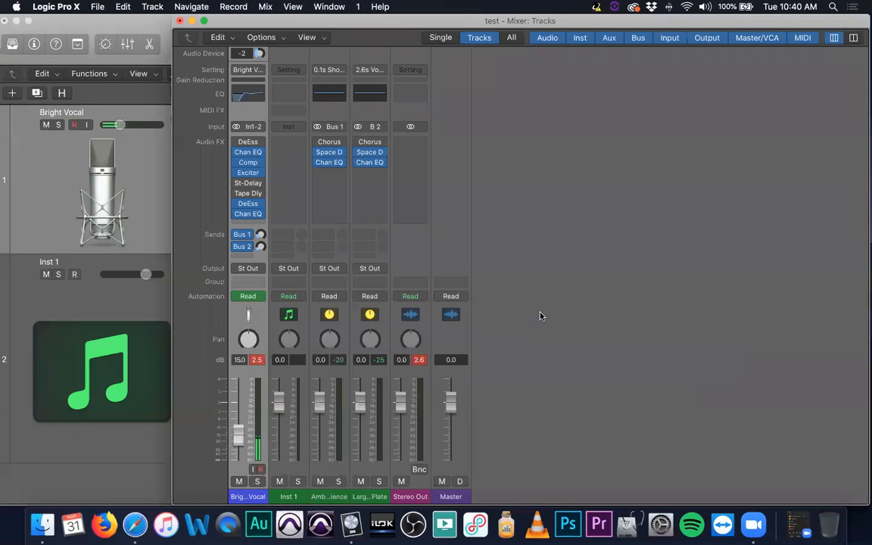
key(alt+c)
key(alt+c)
key(alt+c)
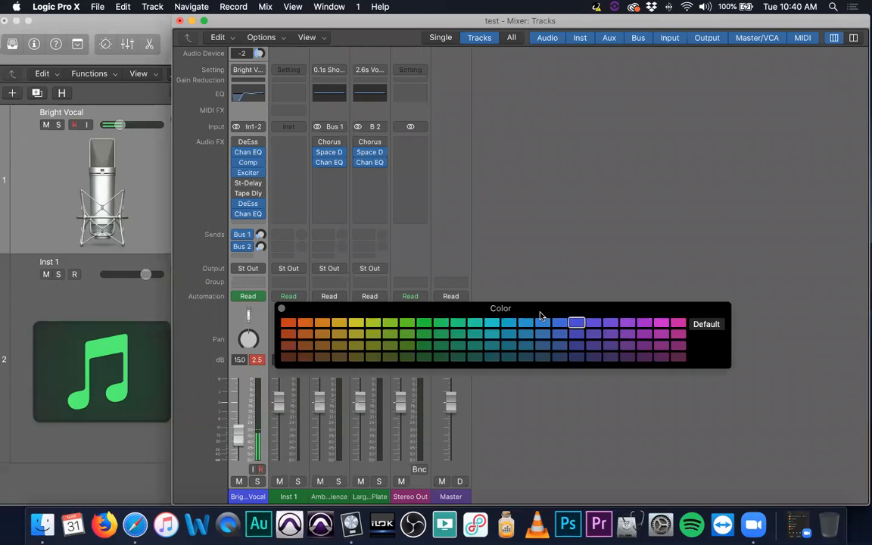
key(alt+c)
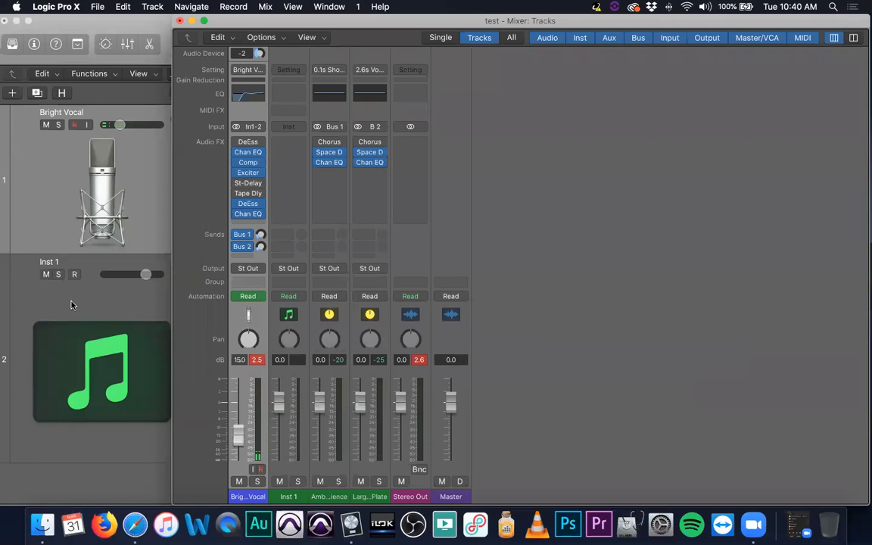
drag(300, 20, 329, 20)
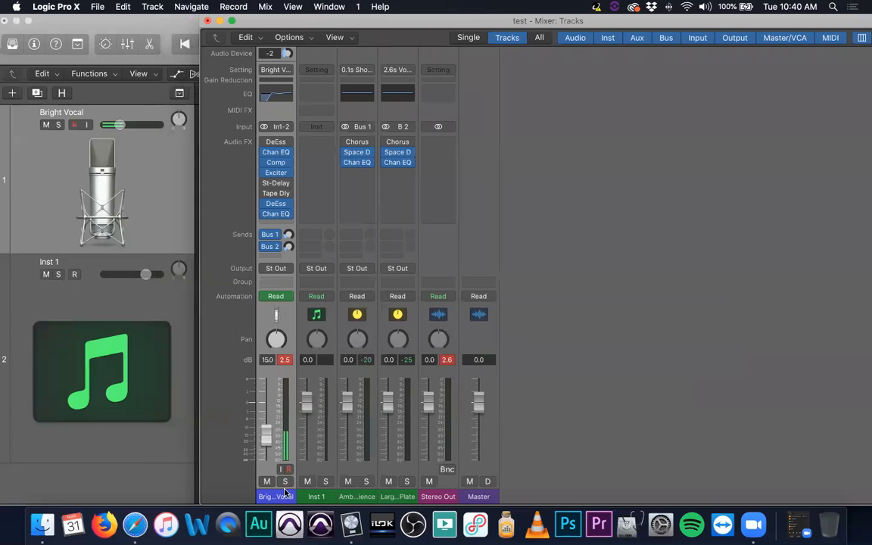
key(x)
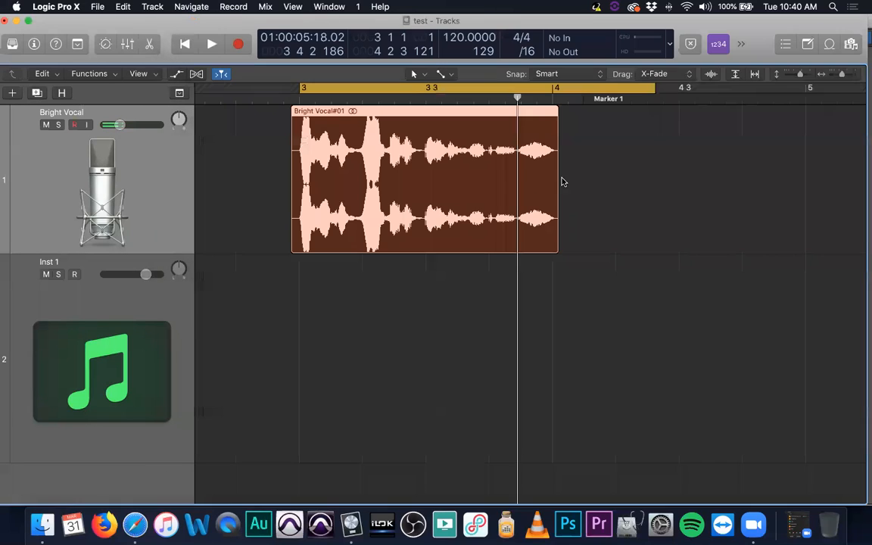
Select the Bright Vocal#01 region and dismiss the system notification covering the control bar
click(493, 186)
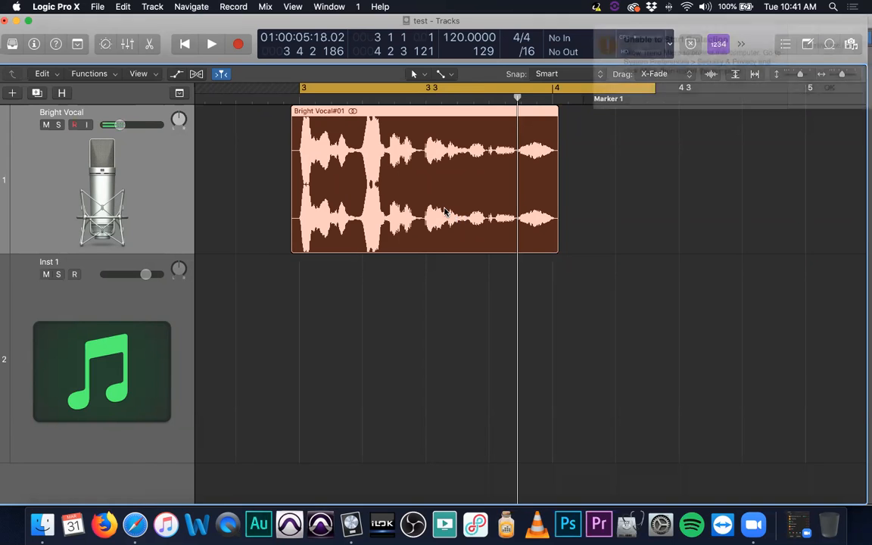
click(829, 44)
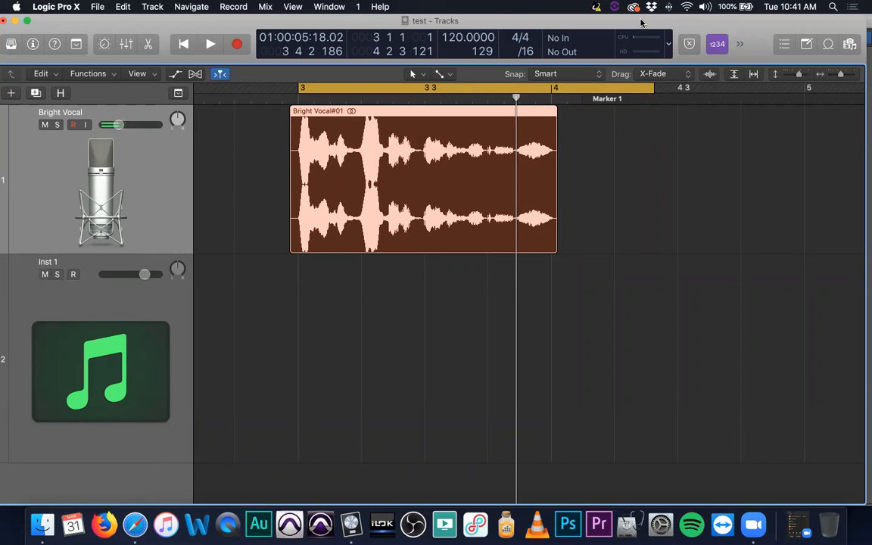
scroll(227, 401, left, 2)
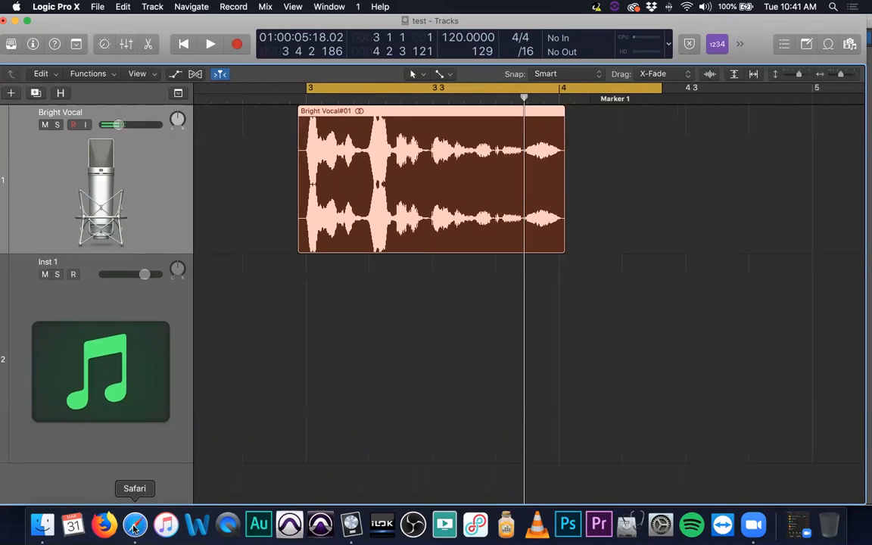
Switch to Safari and open Apple's website in a new tab from the favorites
click(139, 518)
key(super+t)
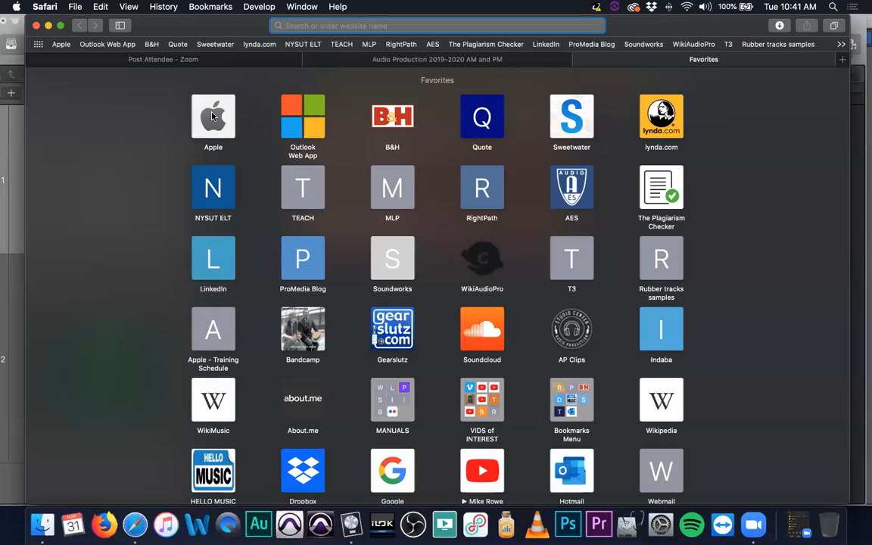
click(214, 116)
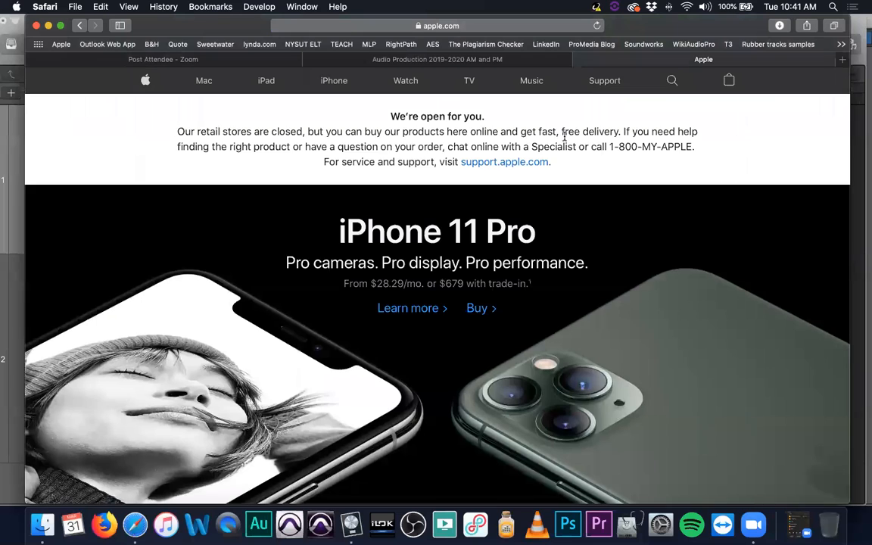
Search Apple's site for "logic", open the Logic Pro X page and examine its studio setup image
click(672, 80)
text(logic)
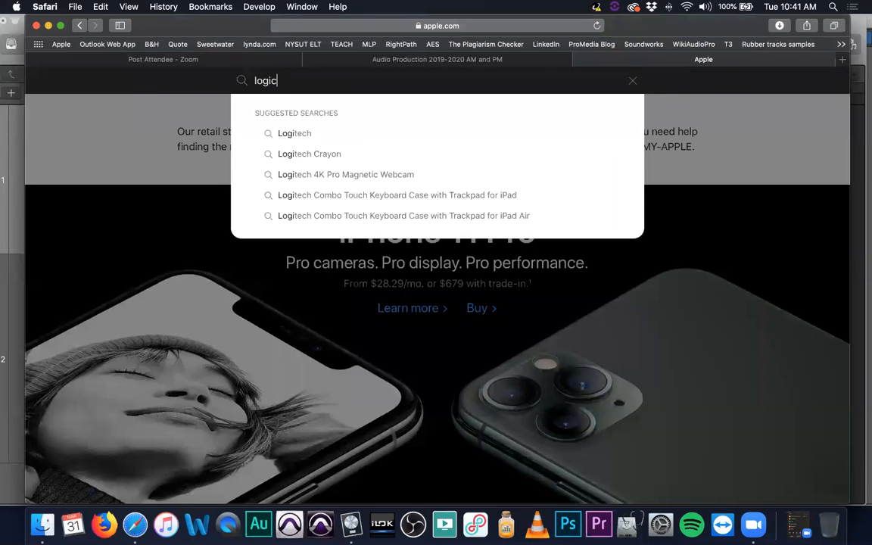
click(335, 133)
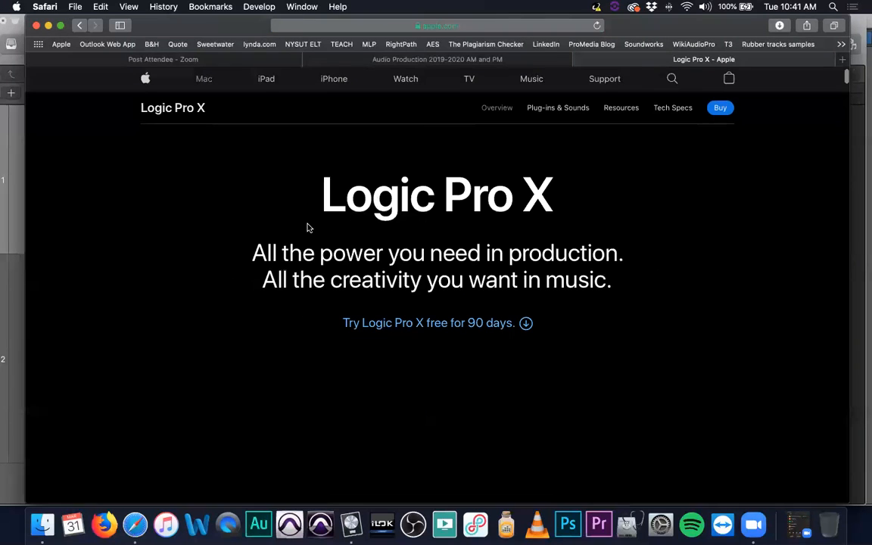
scroll(307, 221, down, 5)
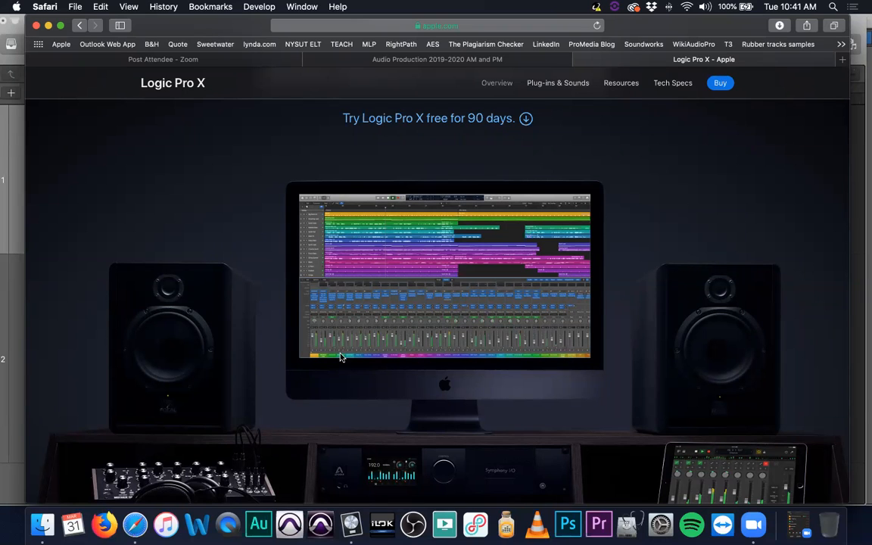
scroll(405, 324, down, 2)
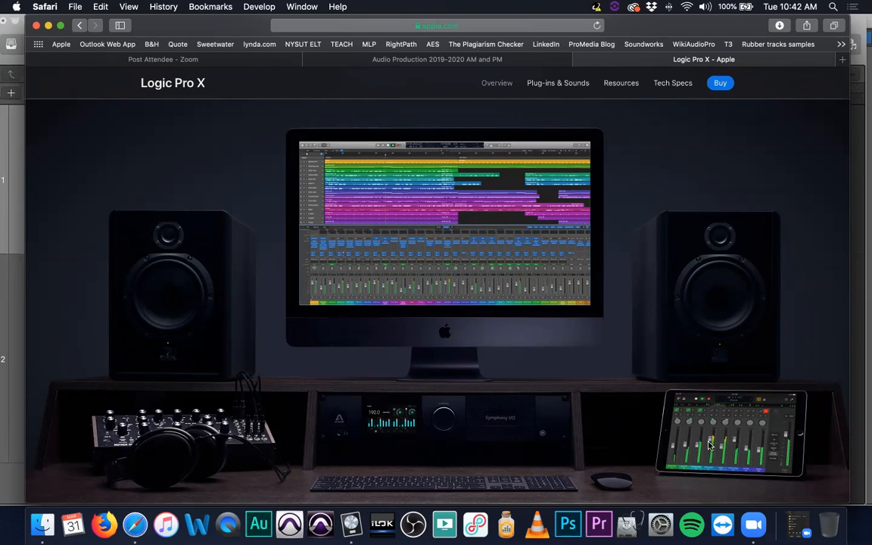
scroll(485, 257, down, 2)
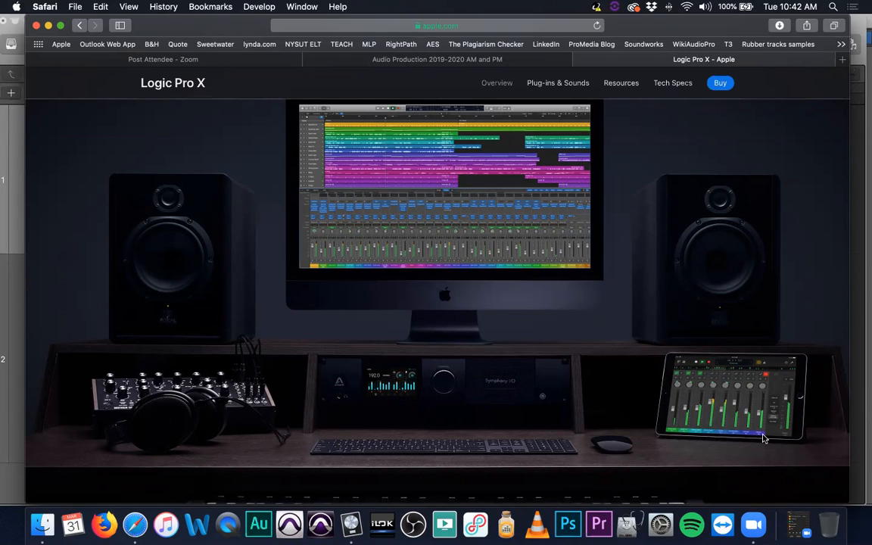
Switch back to Logic Pro X and zoom the tracks out to show bars 1 to 6
key(super+Tab)
key(super+Tab)
key(super+Tab)
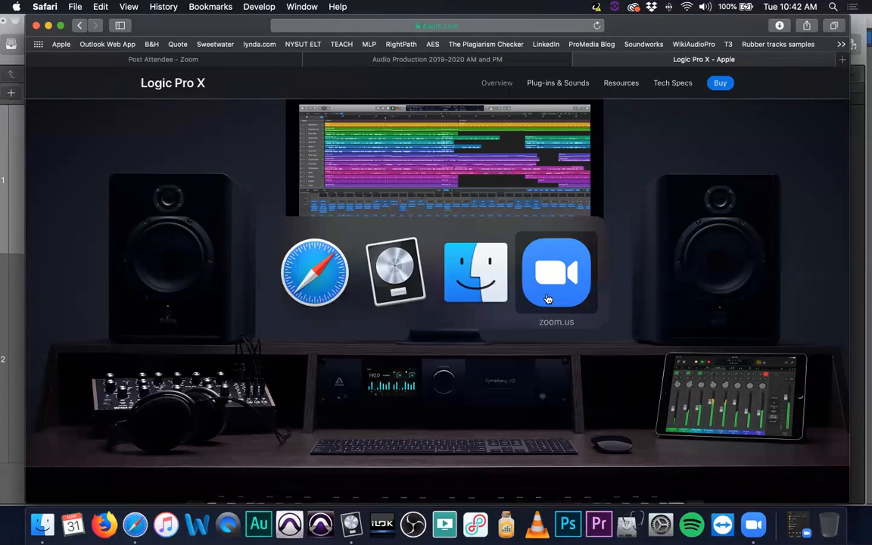
key(super+Tab)
key(super+Tab)
key(super+Tab)
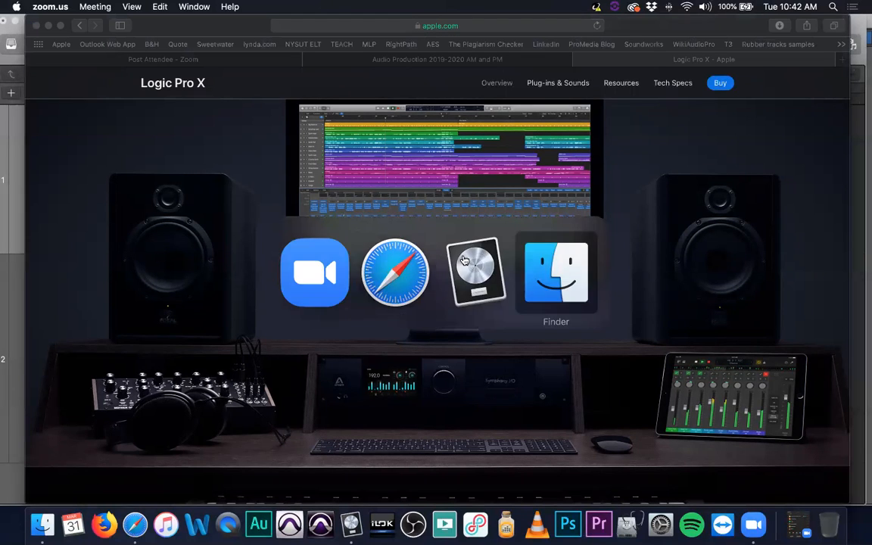
key(super+Tab)
key(super+Tab)
key(super+Tab)
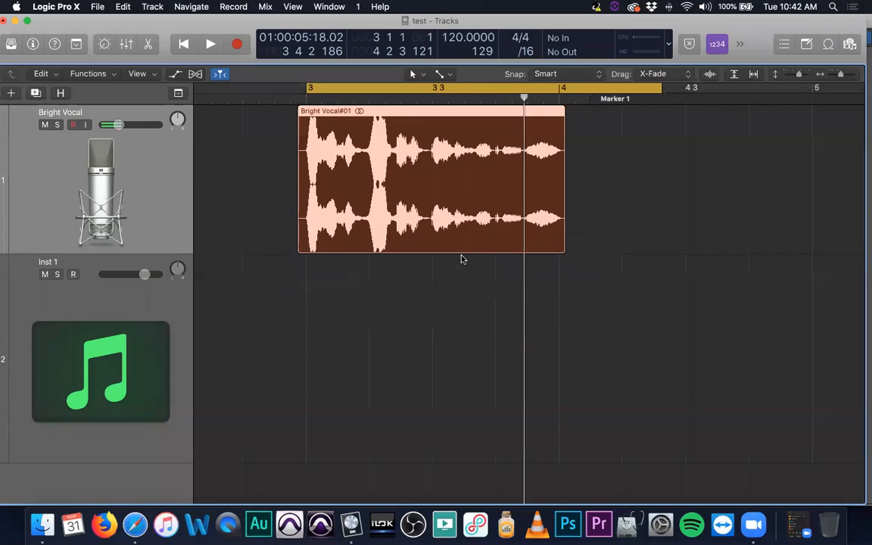
scroll(474, 272, down, 3)
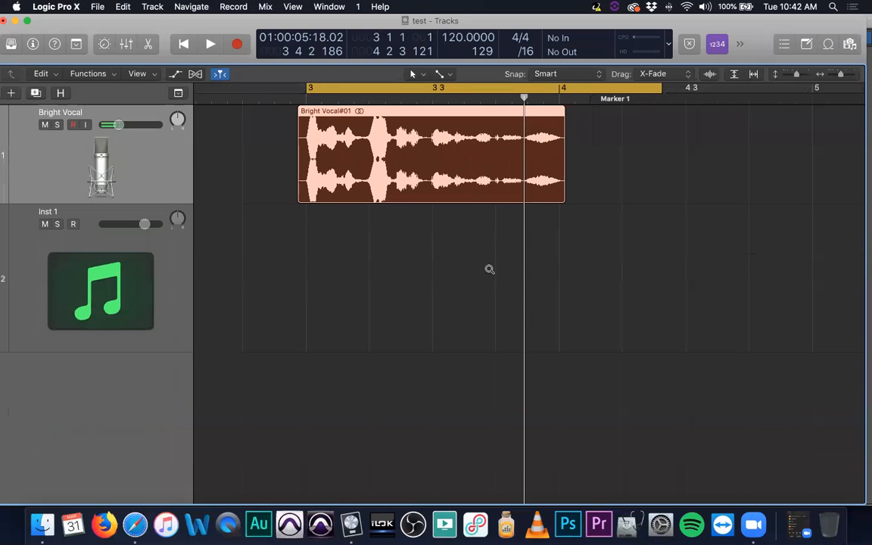
scroll(490, 270, left, 5)
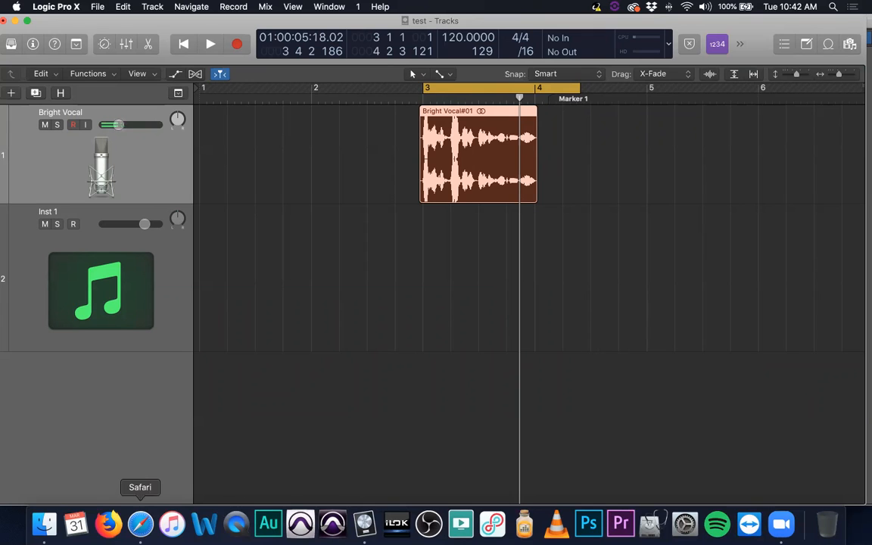
Switch to Safari and show the Audio Production 2019-2020 class stream in Google Classroom
click(140, 523)
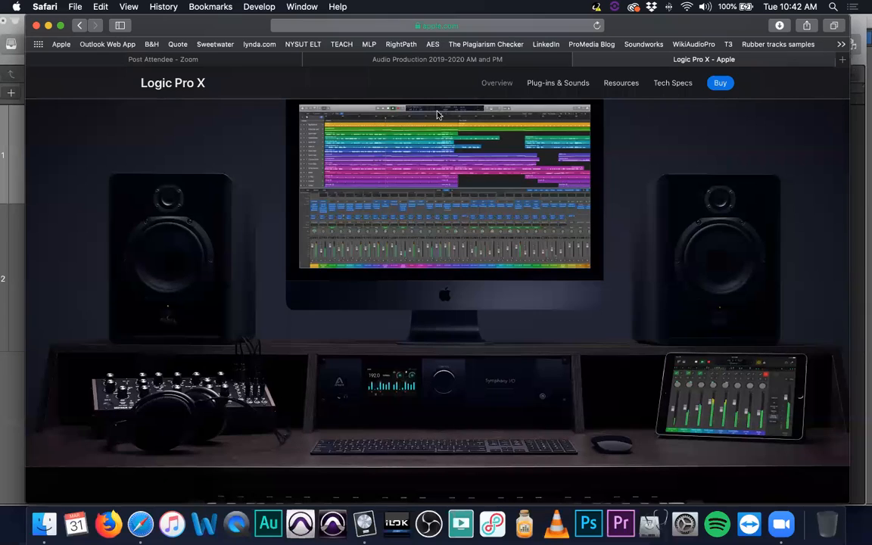
click(424, 59)
scroll(546, 367, up, 1)
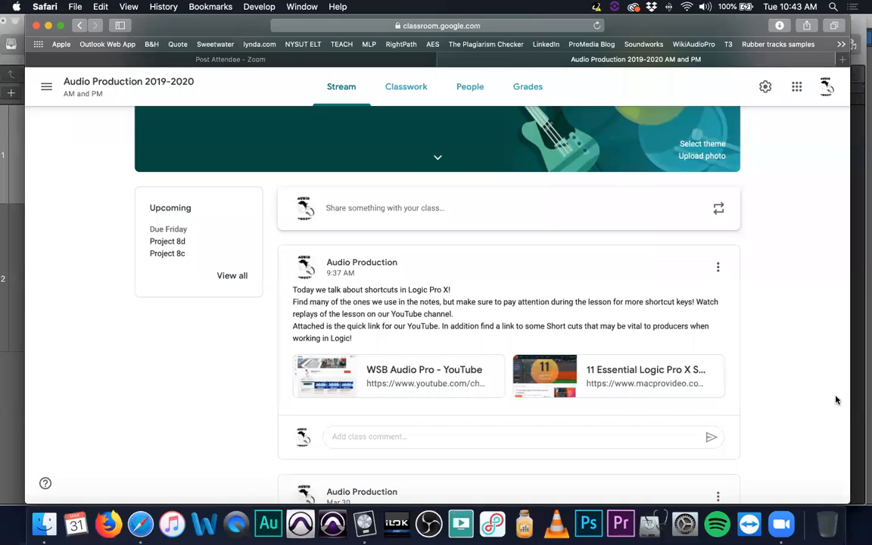
Open the "project 8B Due 3.27" assignment from the classwork list and view its instructions
click(394, 86)
click(286, 247)
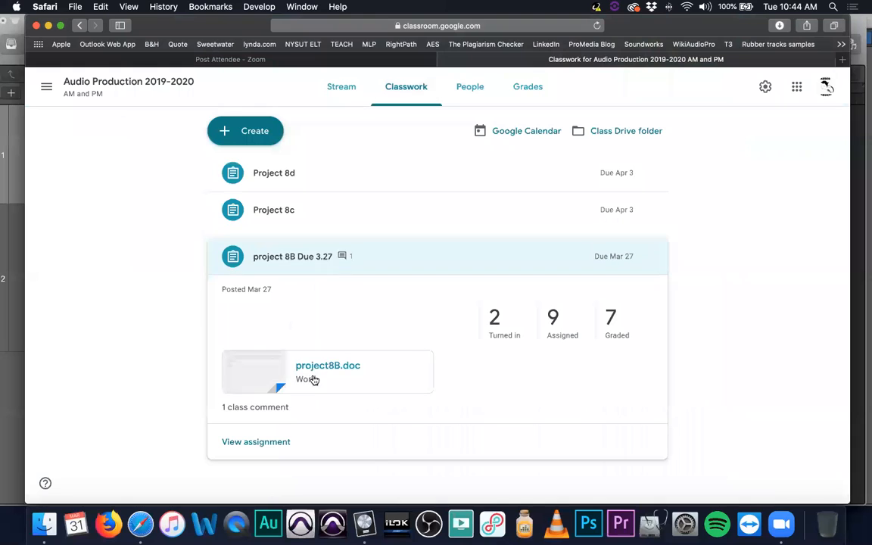
click(272, 447)
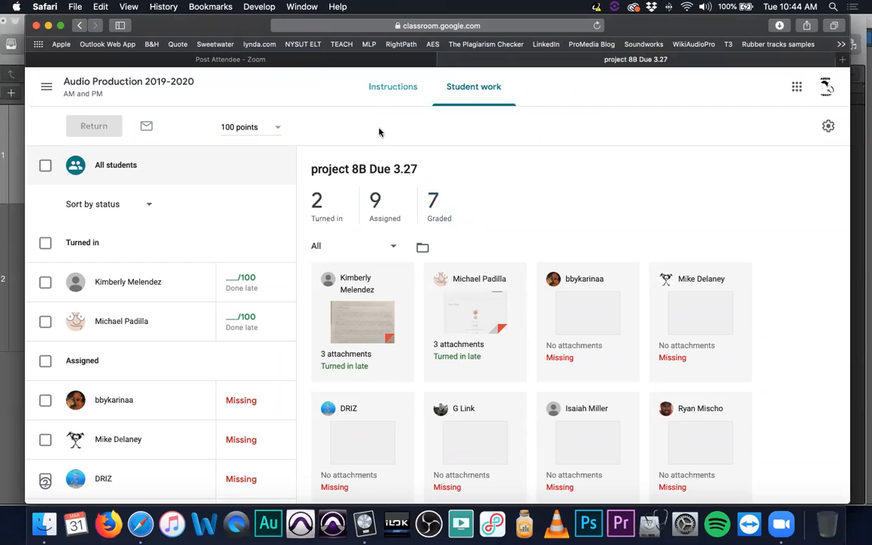
click(388, 87)
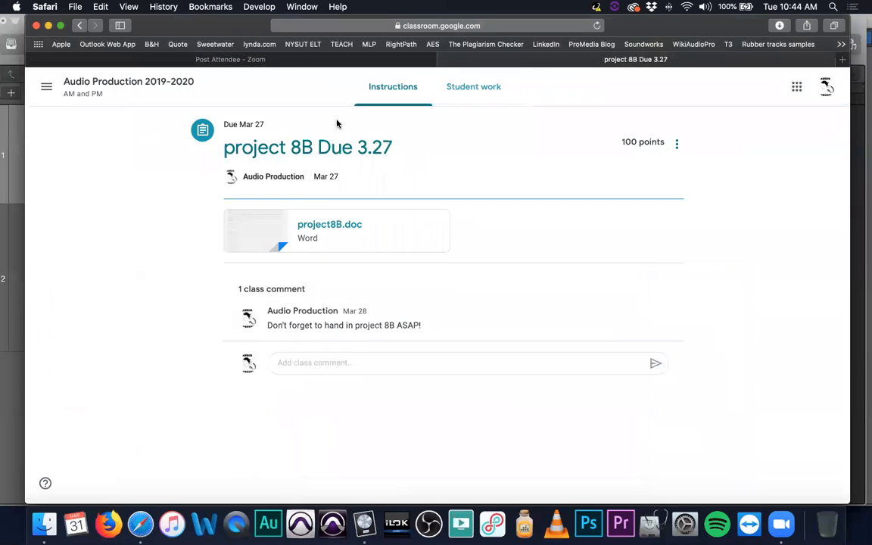
Check the Zoom tab, go back to the project 8B tab, and switch to Logic Pro X
click(269, 58)
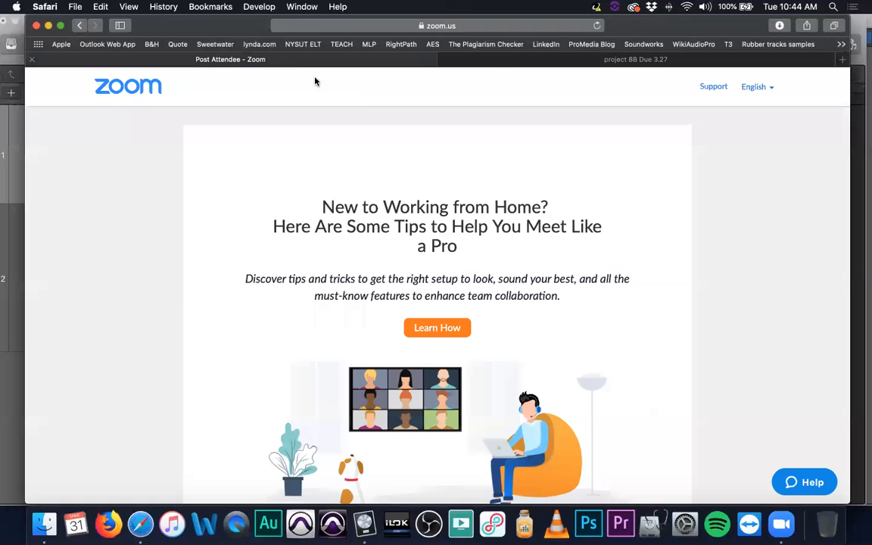
click(491, 60)
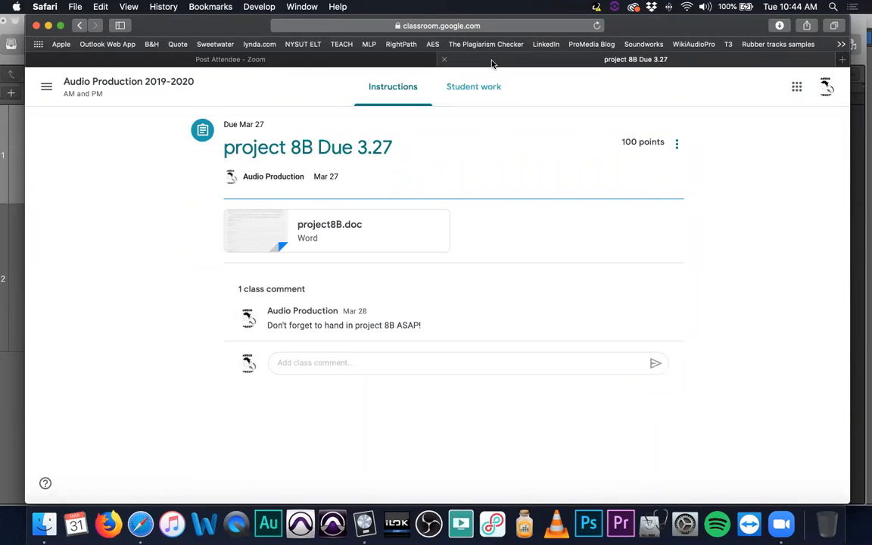
key(super+Tab)
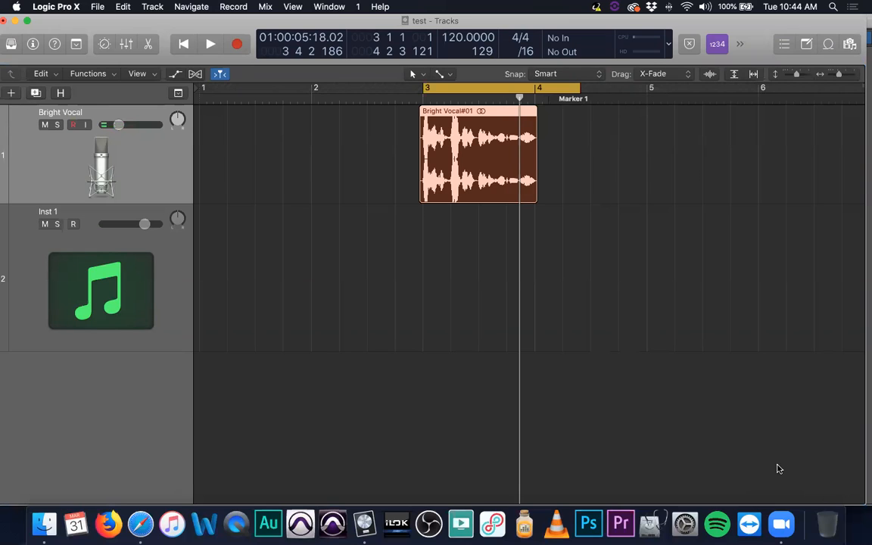
Move the floating video thumbnail over the track header area and postpone the Trend Micro protection alert
drag(806, 84, 206, 57)
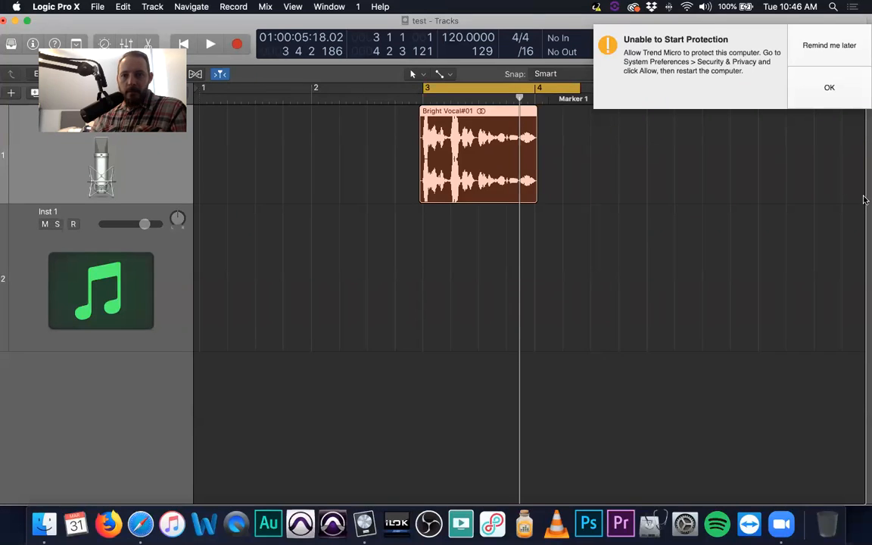
click(837, 48)
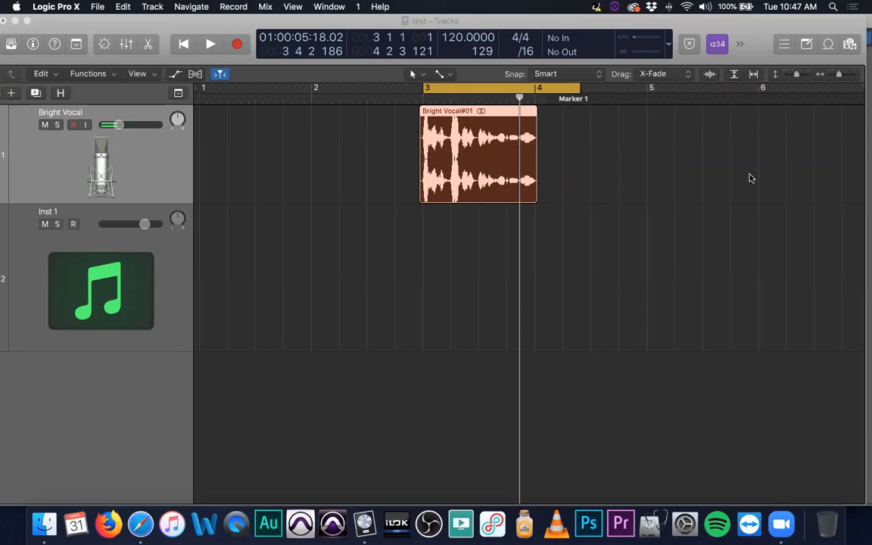
Switch to Safari and show the March 30 Logic Pro X resource posts in the Audio Production 2019-2020 class stream
click(140, 524)
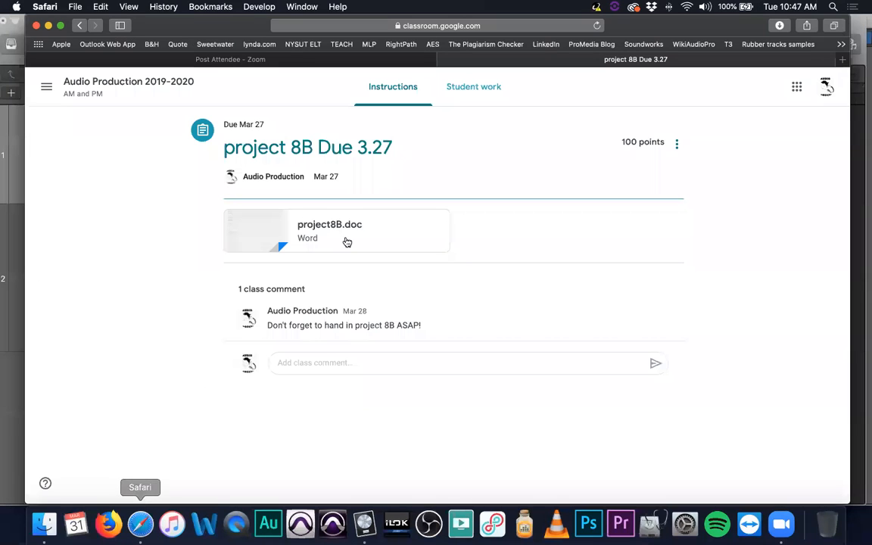
click(169, 89)
scroll(452, 341, down, 10)
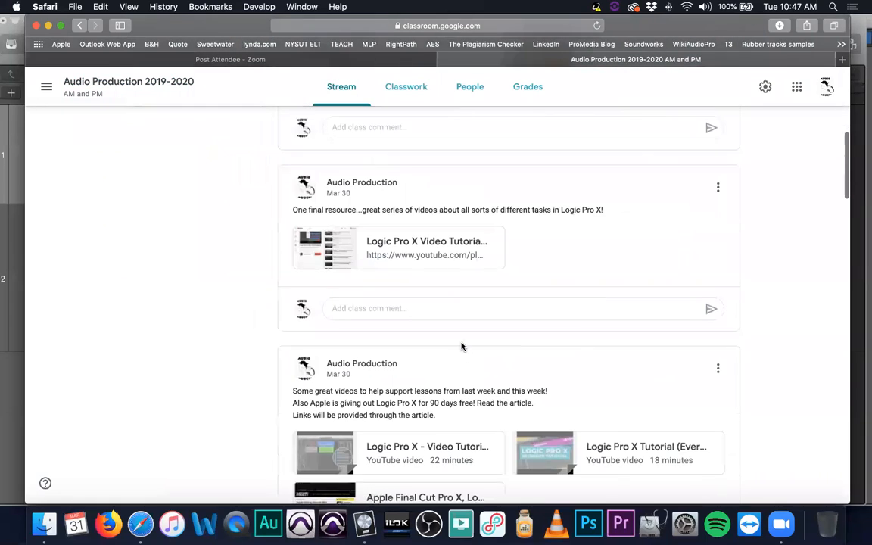
scroll(469, 293, up, 1)
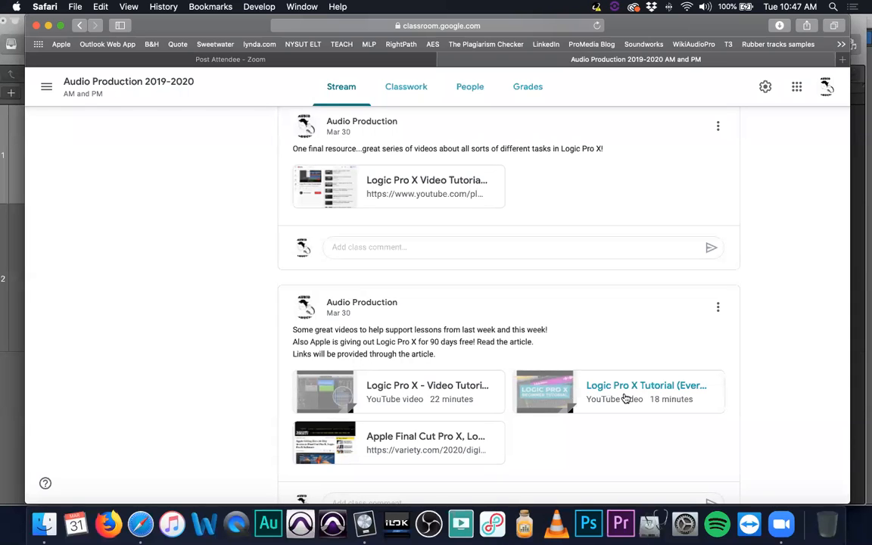
Open the linked Variety article on free Final Cut Pro X and Logic Pro X access and read the trial offers and system requirements
click(446, 444)
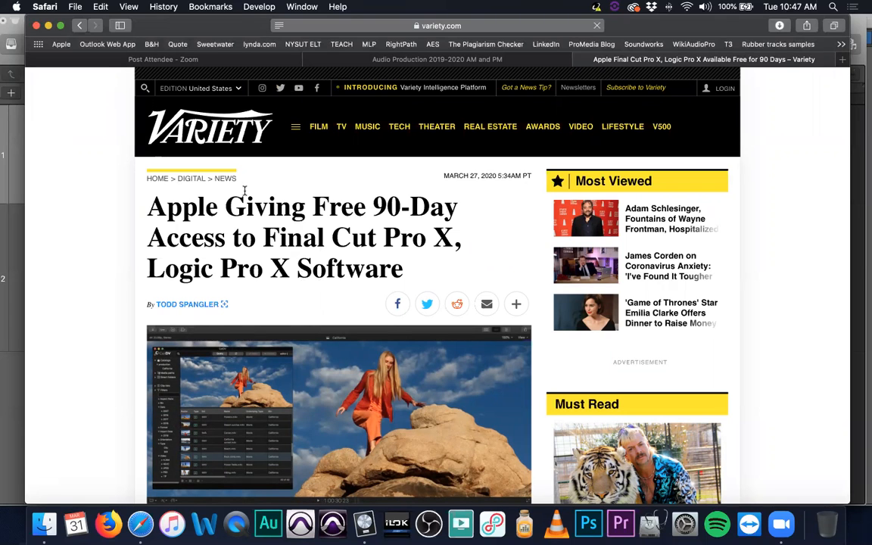
scroll(245, 191, down, 5)
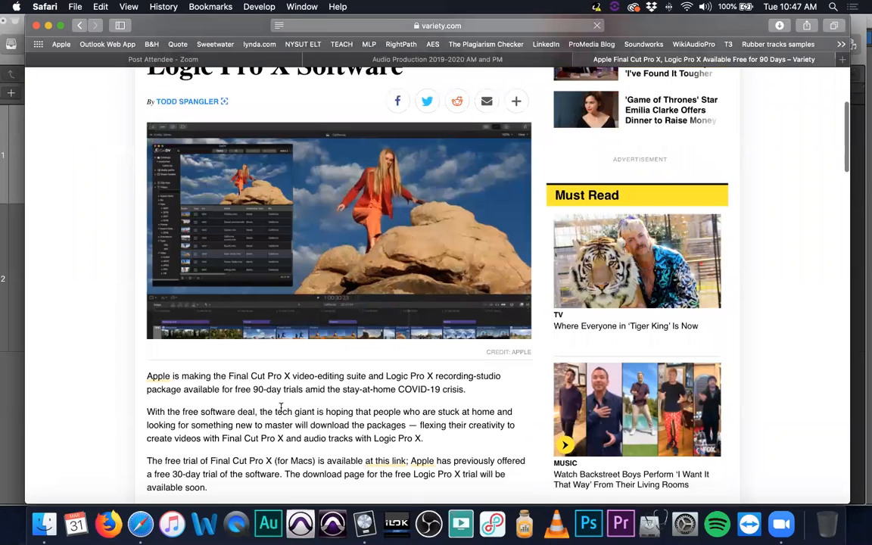
scroll(258, 401, down, 2)
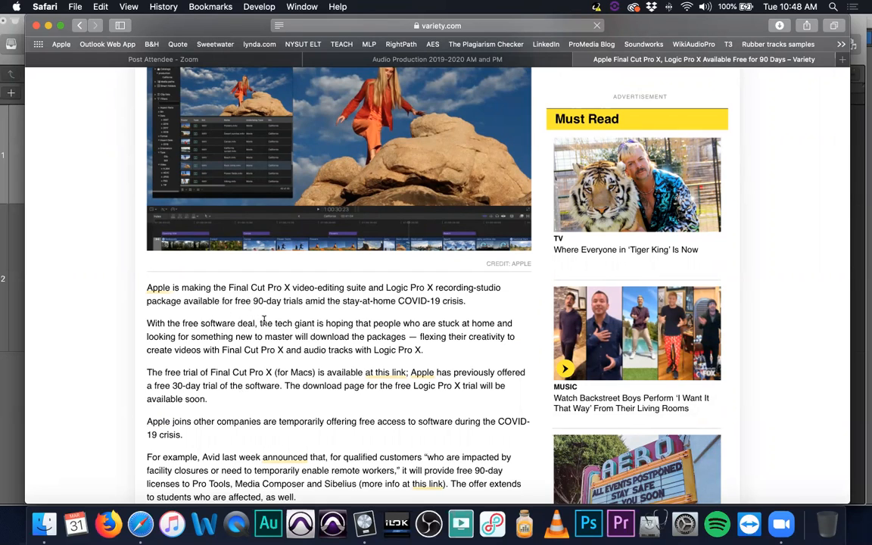
scroll(274, 321, down, 2)
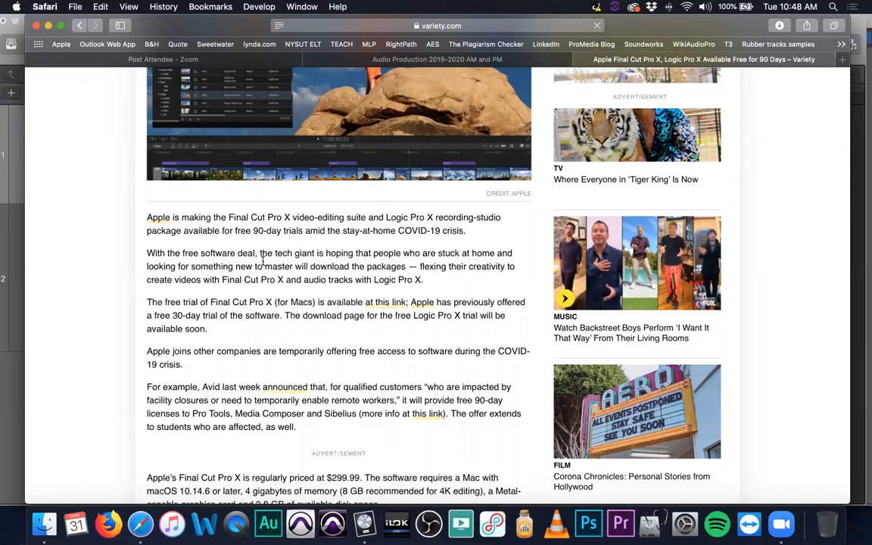
scroll(271, 292, down, 1)
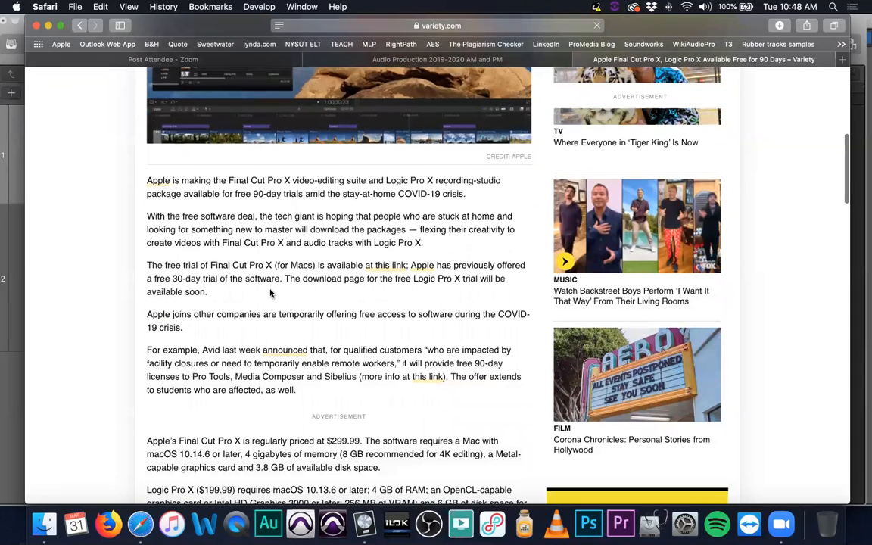
scroll(271, 293, down, 2)
scroll(269, 290, down, 1)
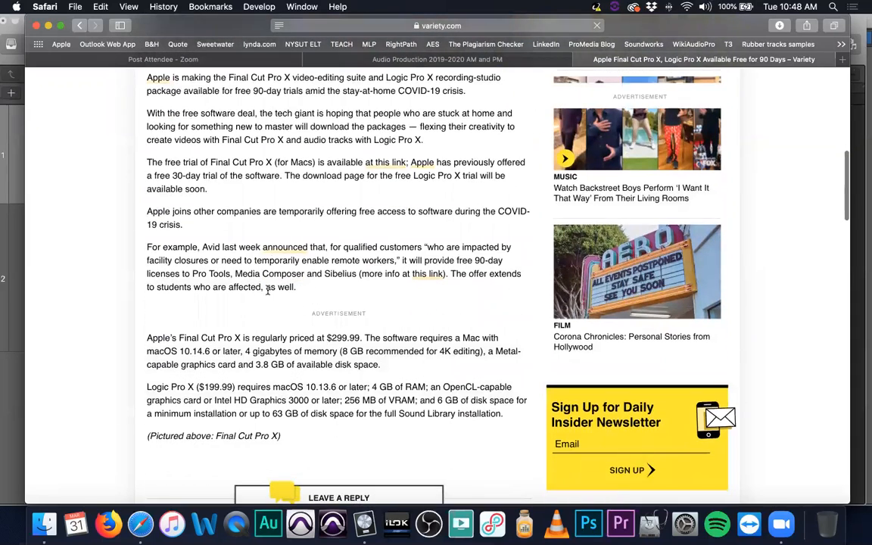
scroll(269, 291, down, 2)
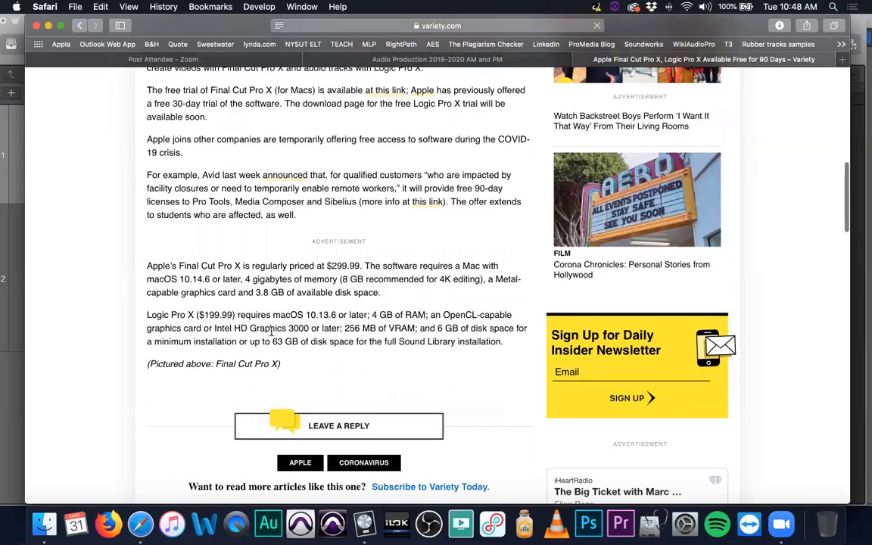
scroll(274, 328, down, 3)
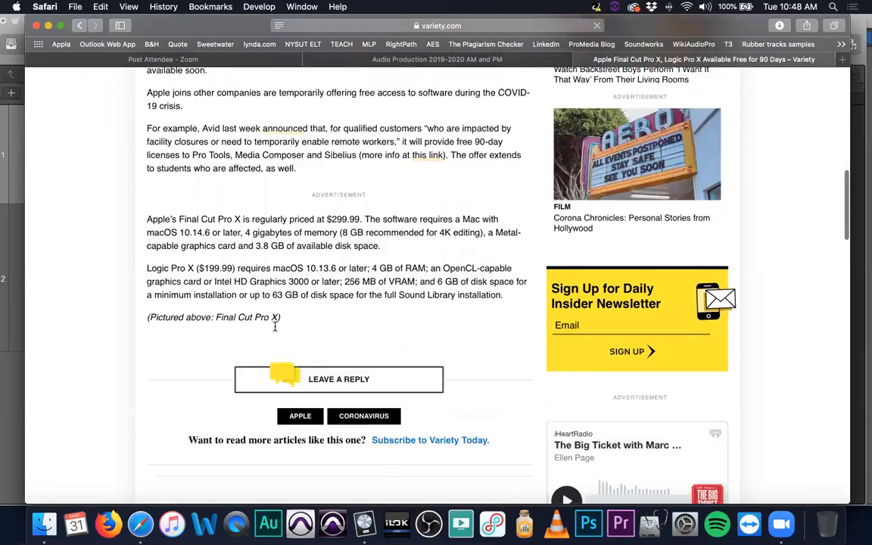
Highlight the passage about facility closures and remote workers in the article's Avid paragraph, and return to the headline
scroll(275, 329, up, 5)
scroll(274, 329, up, 1)
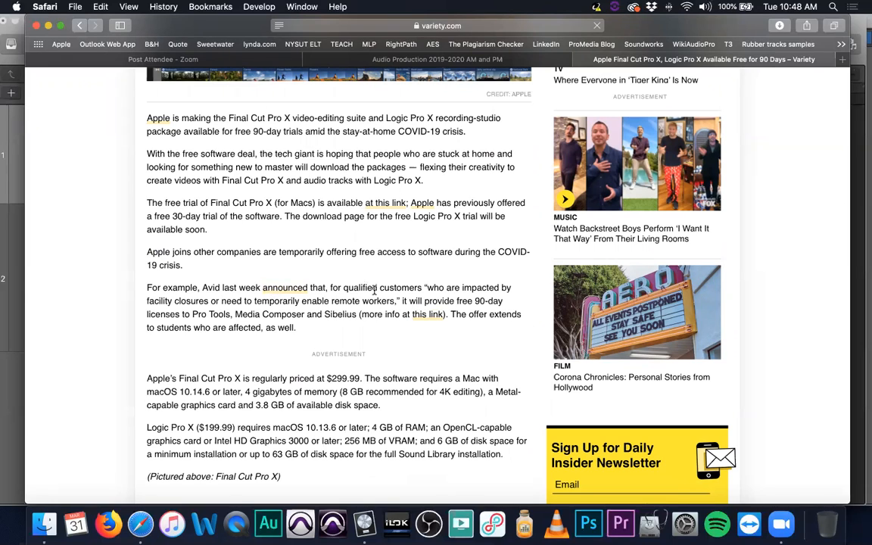
drag(151, 301, 396, 303)
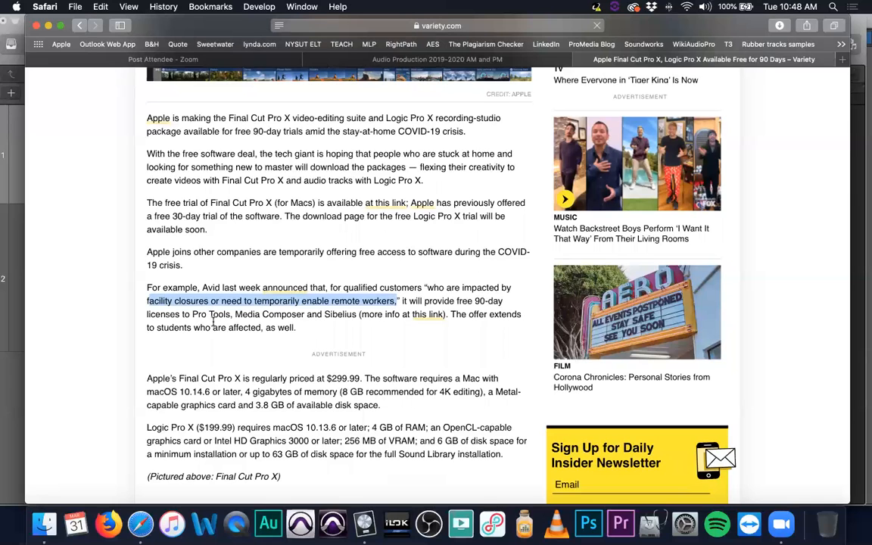
scroll(265, 324, up, 10)
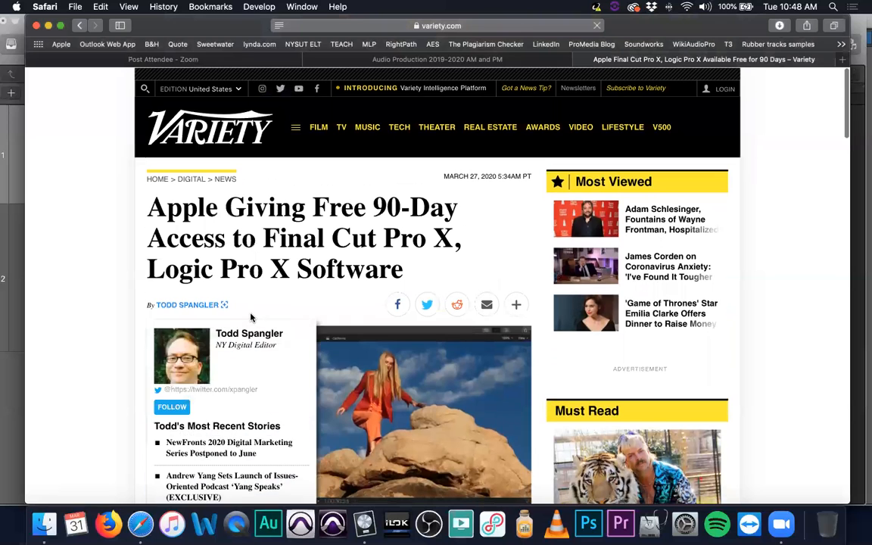
Check the class stream tab, return to the Variety article, and review it from headline to system requirements
click(489, 61)
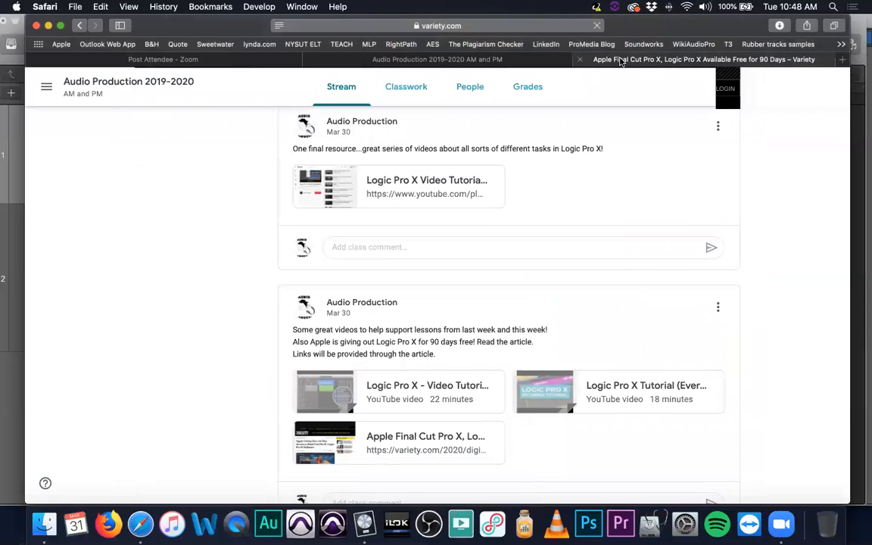
click(619, 61)
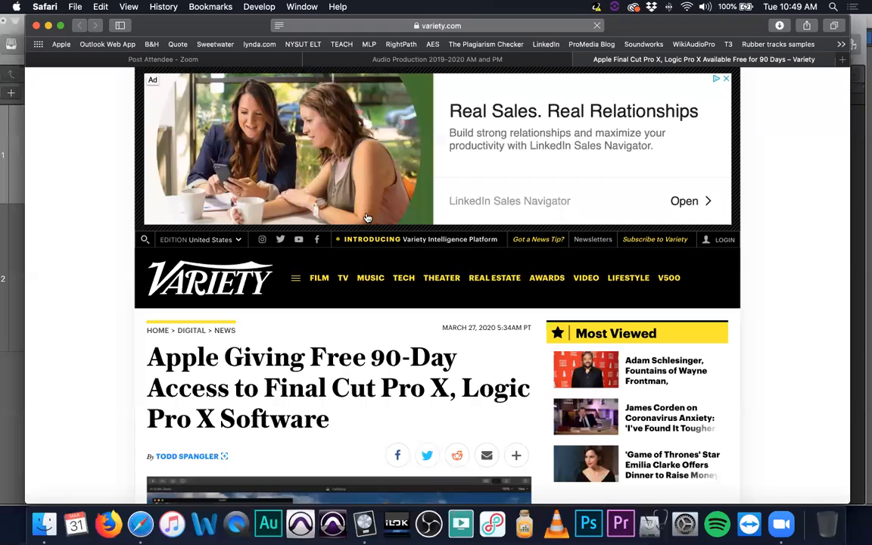
scroll(367, 218, down, 5)
scroll(364, 229, up, 2)
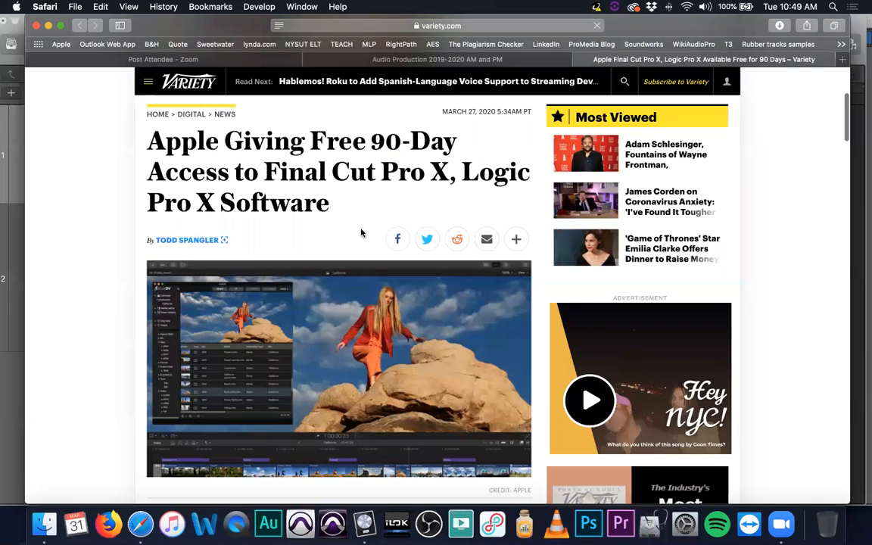
scroll(364, 233, down, 4)
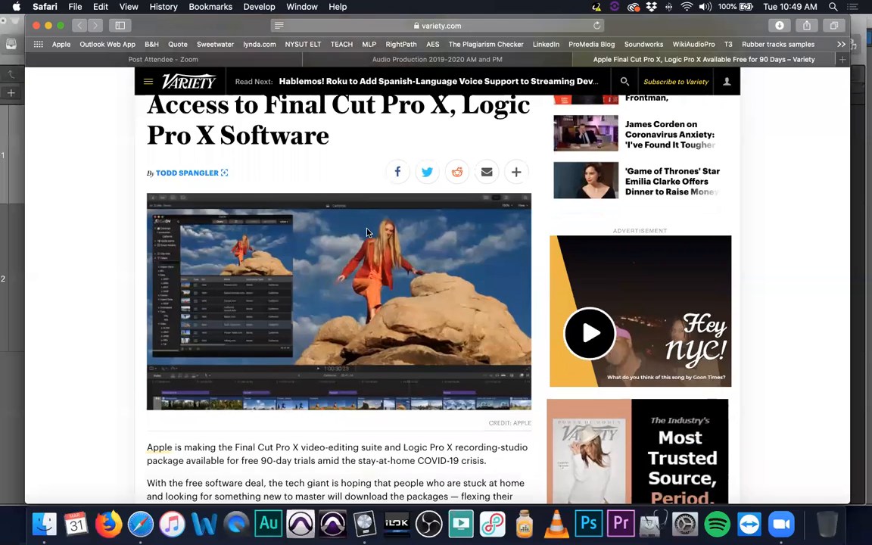
scroll(366, 231, up, 2)
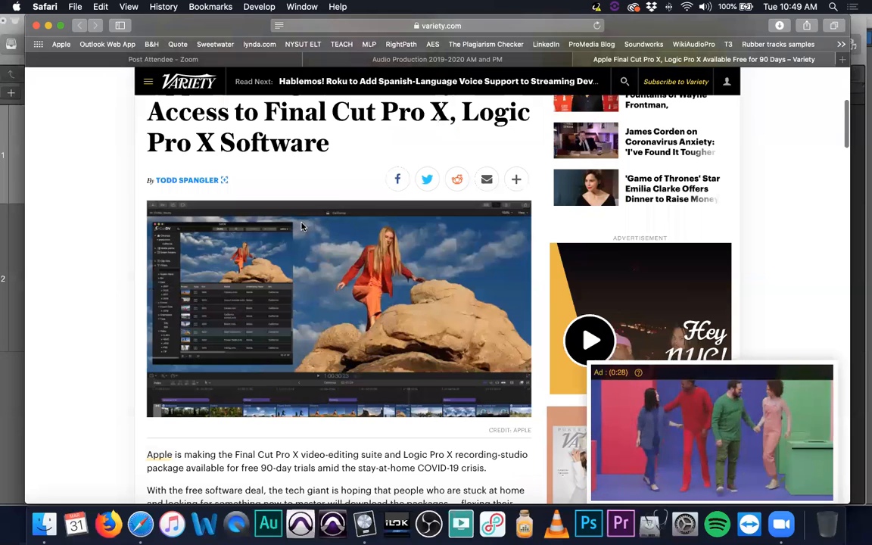
scroll(309, 221, down, 5)
scroll(311, 219, down, 3)
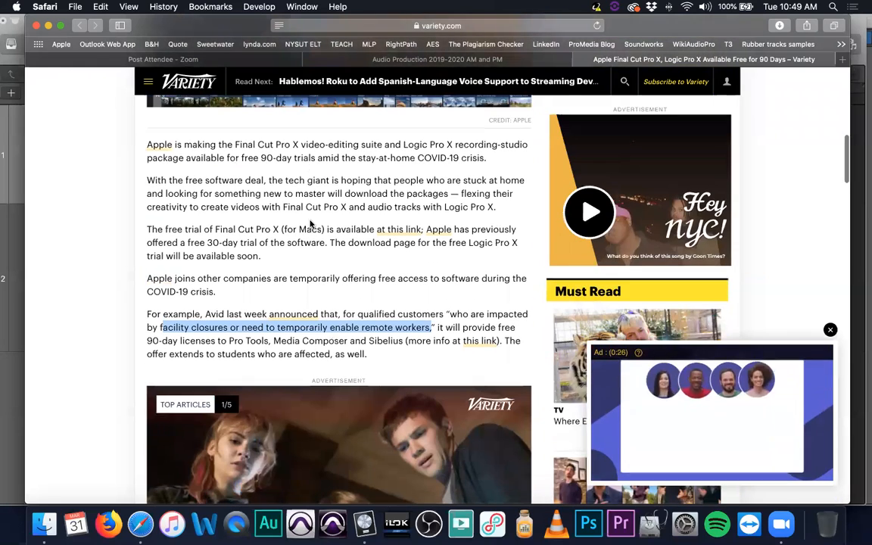
click(388, 296)
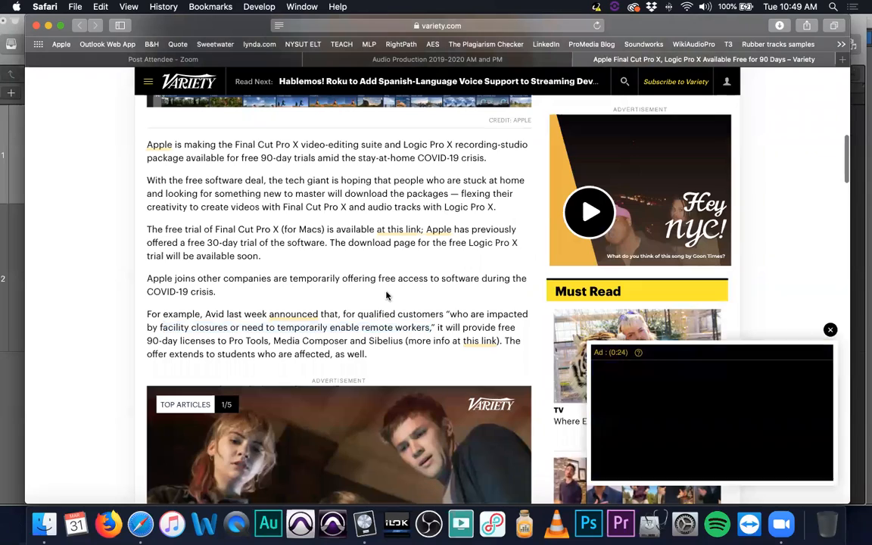
scroll(380, 293, down, 4)
scroll(380, 292, down, 7)
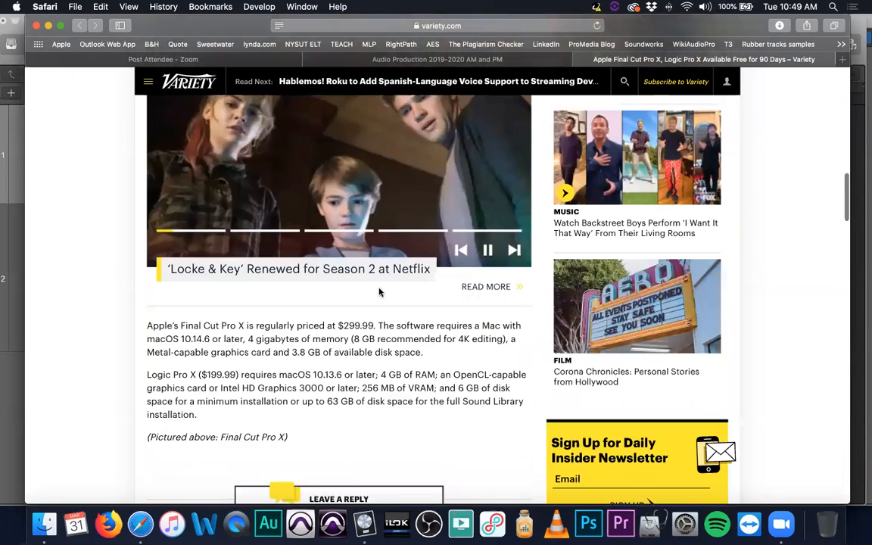
scroll(381, 291, down, 5)
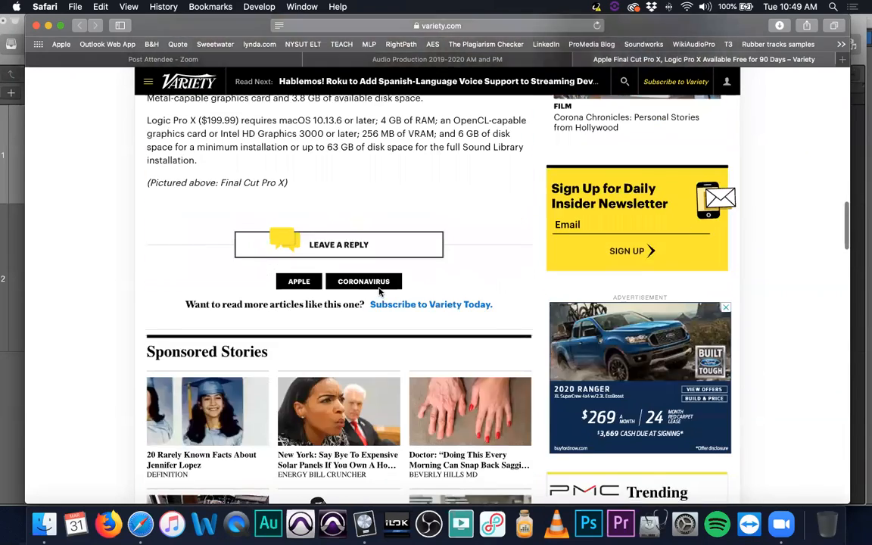
scroll(379, 290, up, 8)
scroll(379, 288, up, 15)
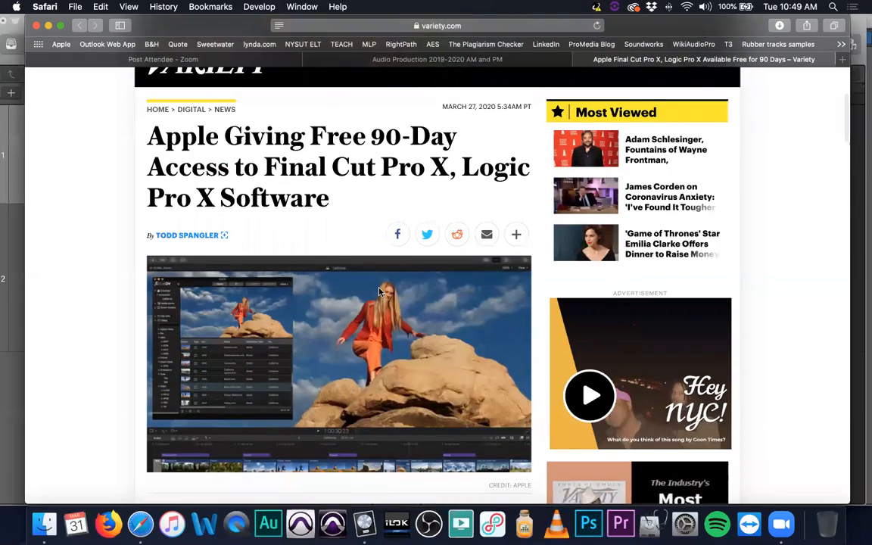
Close the Variety article and show the "One final resource" post in the class stream
key(super+w)
scroll(453, 326, up, 1)
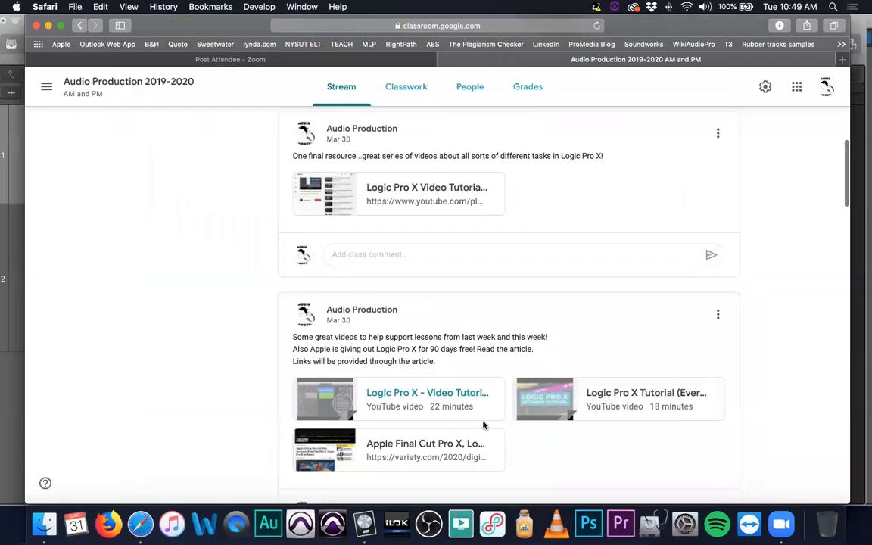
scroll(531, 238, up, 3)
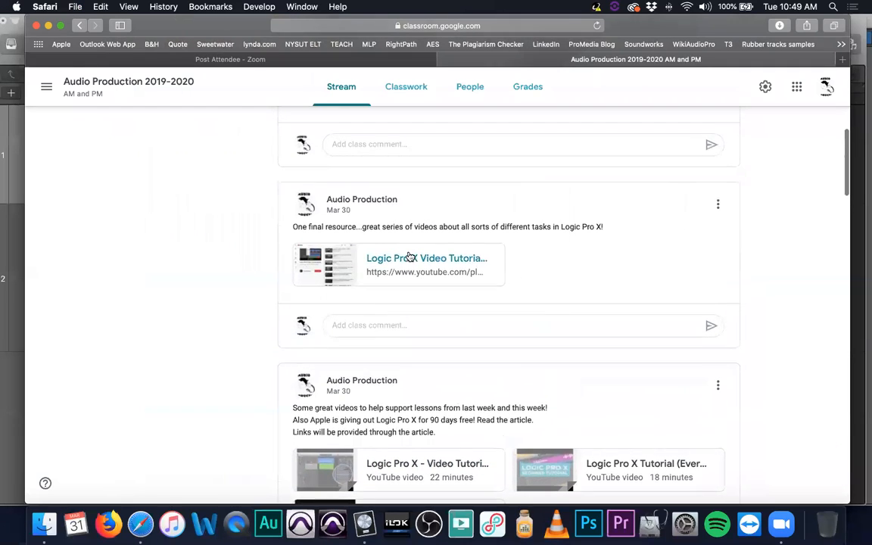
scroll(410, 257, down, 1)
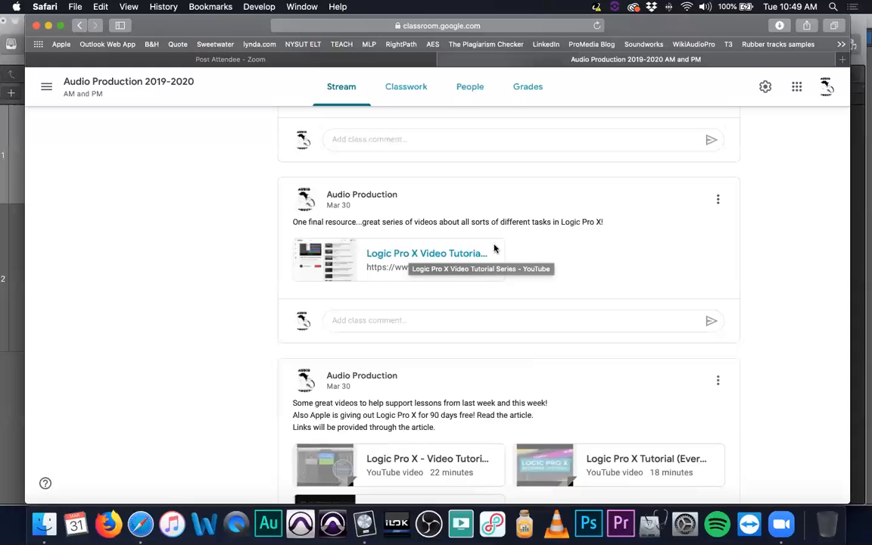
Open the Logic Pro X Video Tutorial Series playlist from the post and browse its tutorial list
click(395, 260)
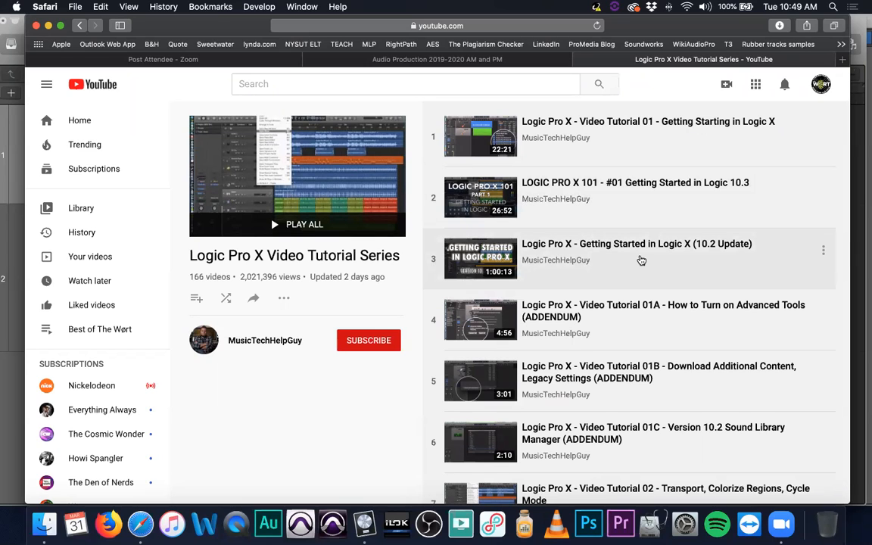
scroll(641, 261, down, 3)
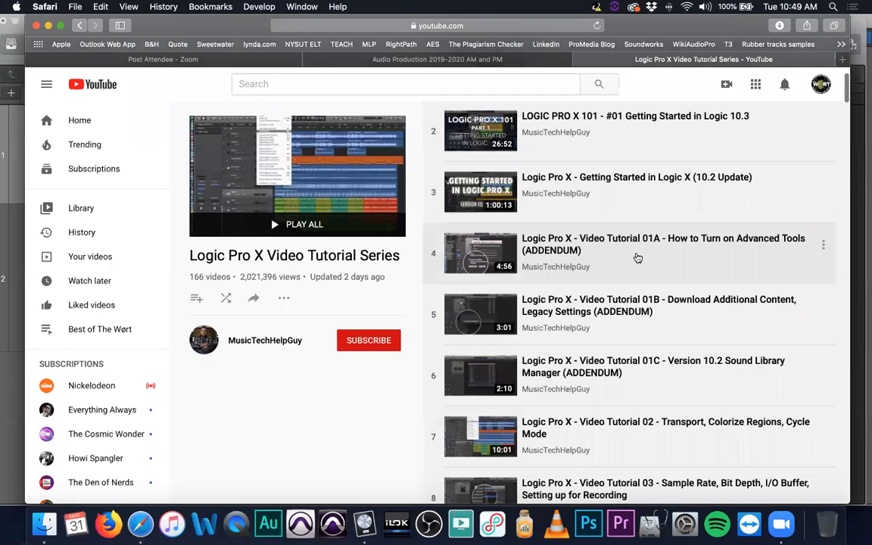
scroll(640, 265, down, 2)
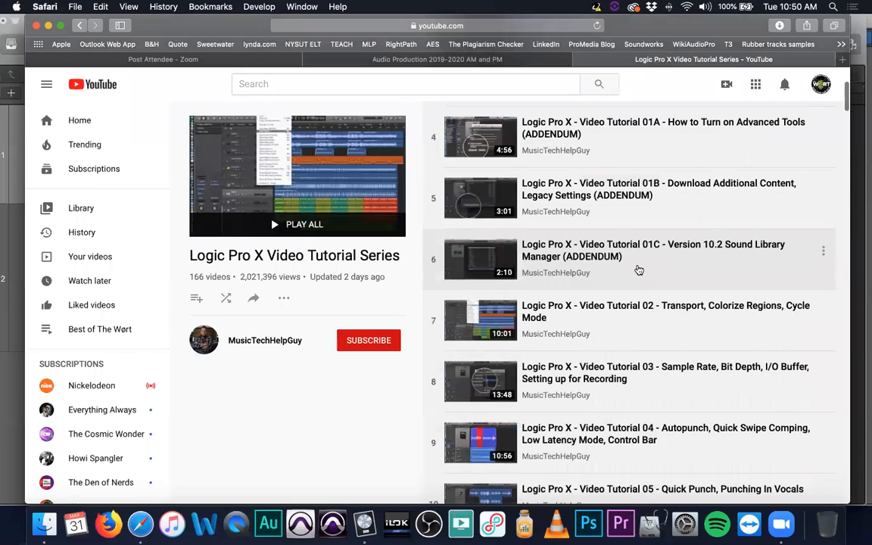
scroll(642, 269, down, 2)
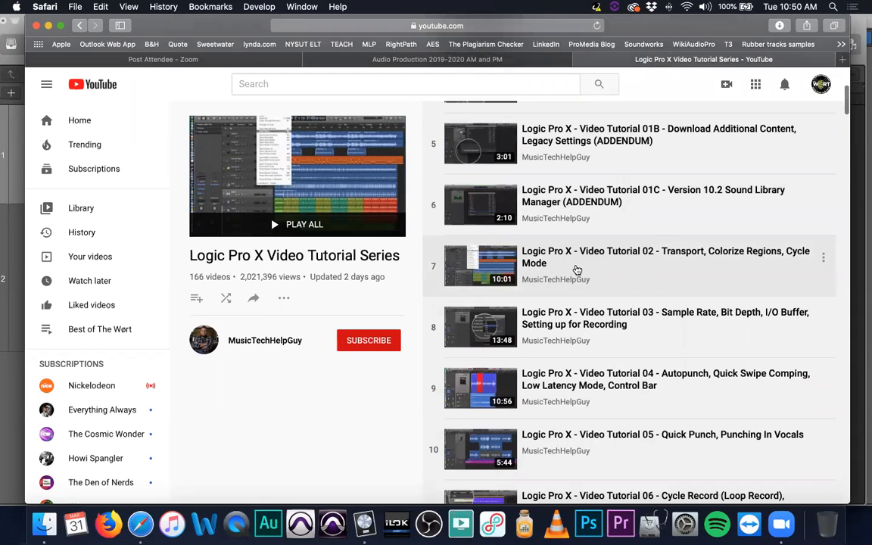
scroll(578, 271, down, 2)
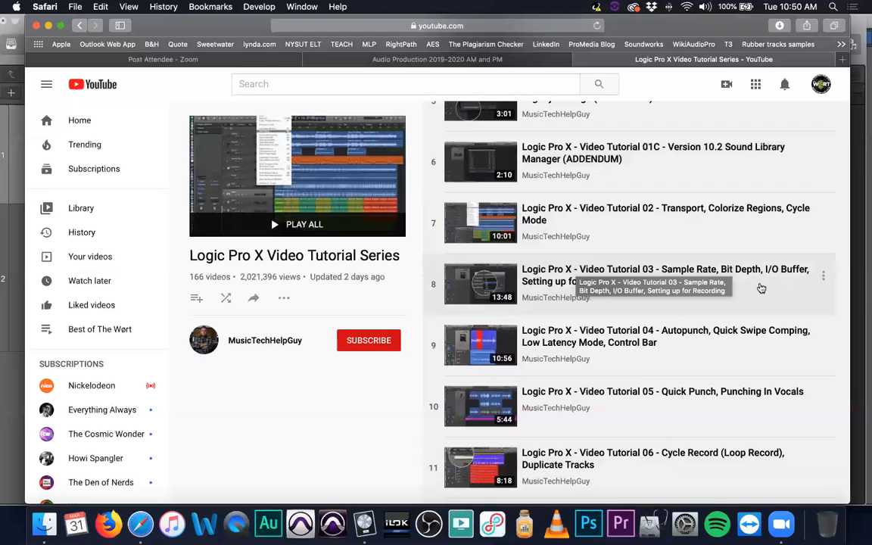
scroll(753, 291, down, 1)
scroll(681, 287, down, 3)
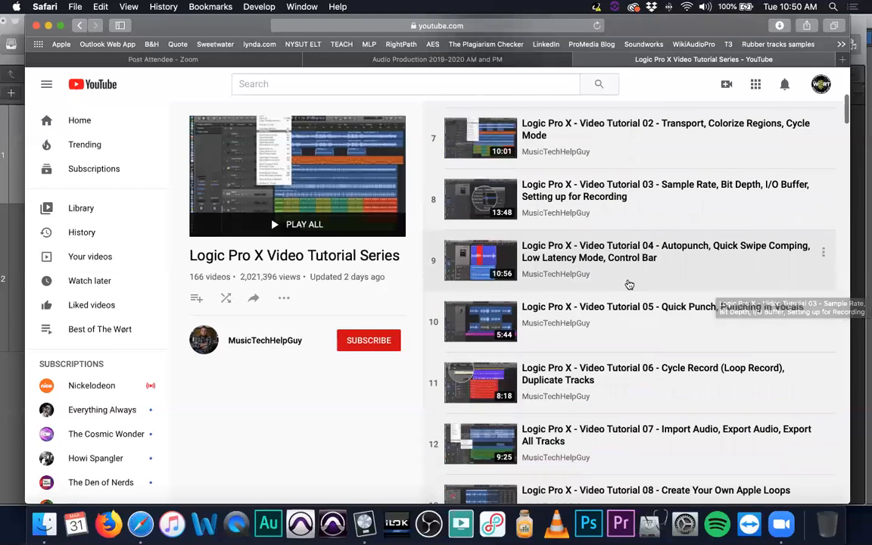
Review the playlist's tutorials from the recording and editing lessons through Flex Time, synthesizers and mixing to the creative technique videos
scroll(577, 275, down, 3)
scroll(578, 275, down, 3)
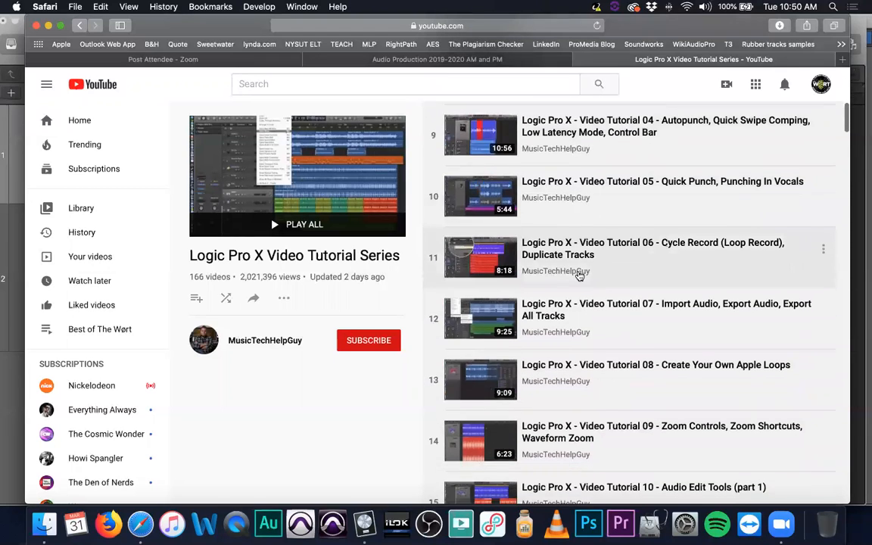
scroll(578, 275, down, 2)
scroll(579, 276, down, 3)
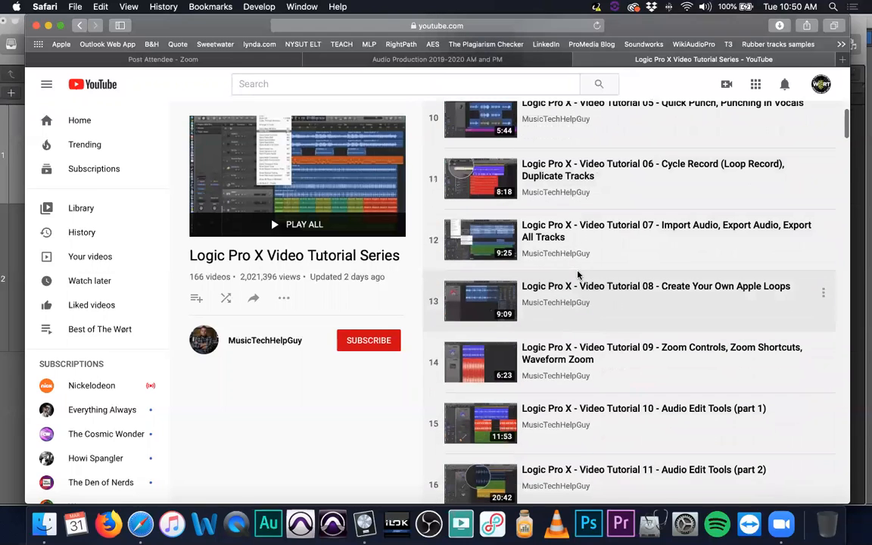
scroll(579, 274, down, 8)
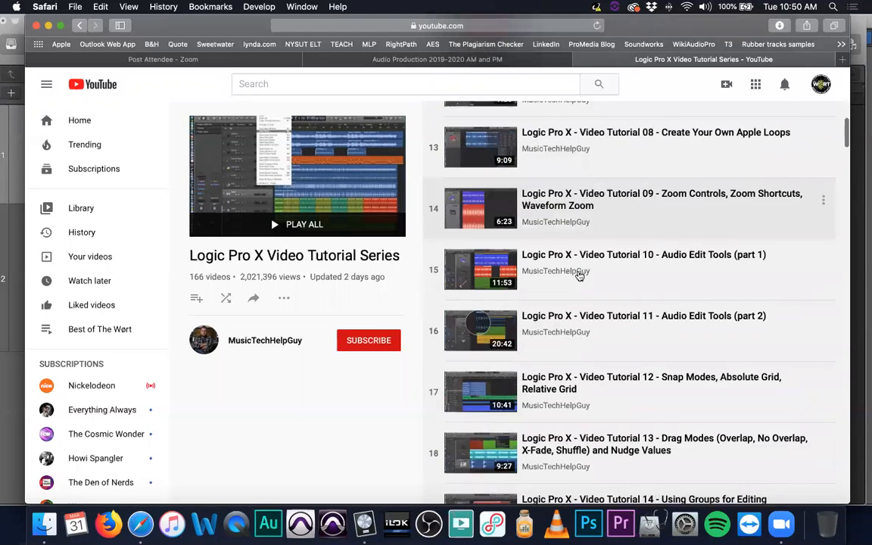
scroll(579, 276, down, 3)
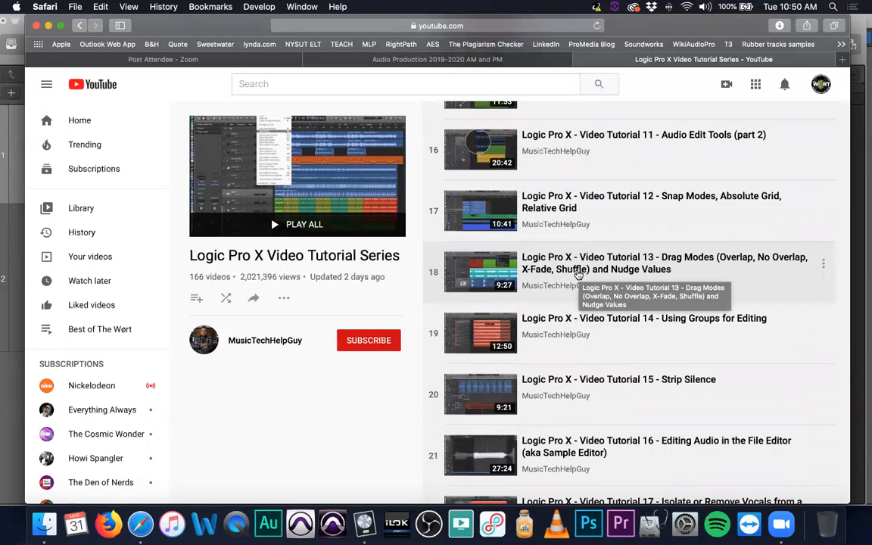
scroll(579, 276, down, 4)
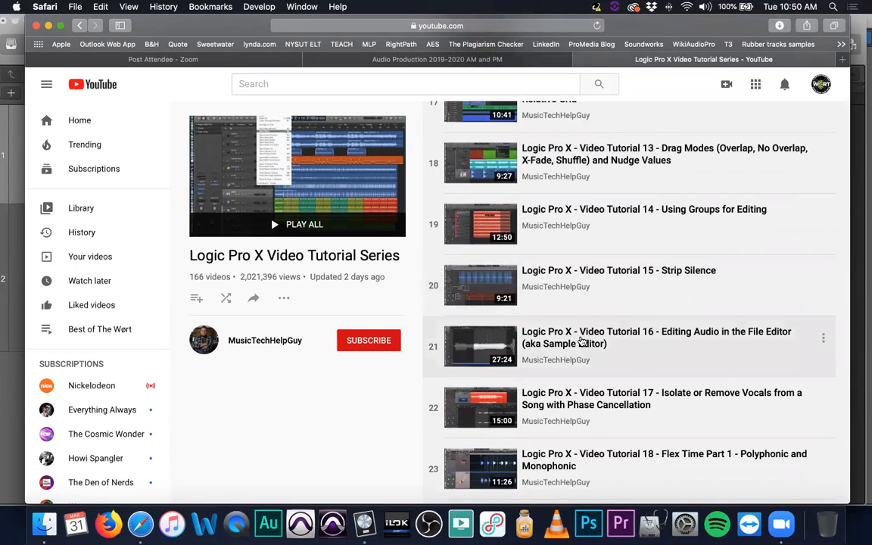
scroll(568, 299, down, 18)
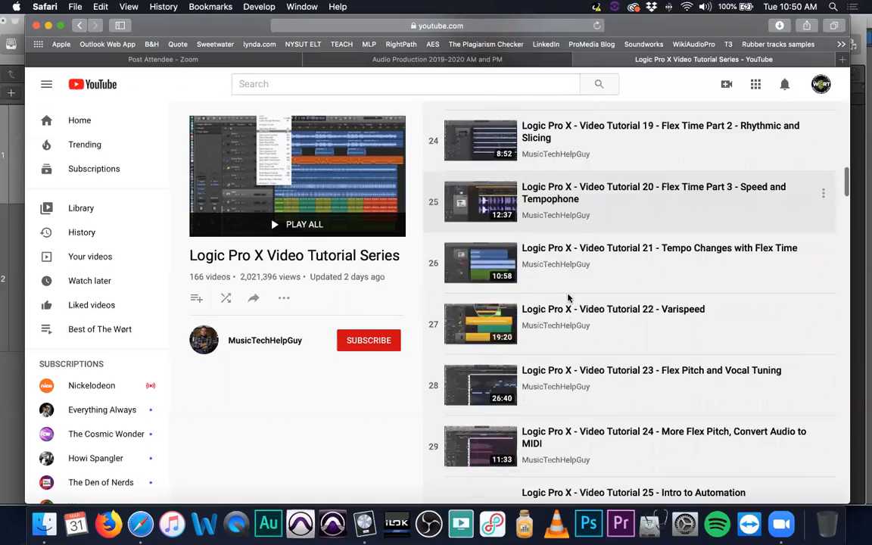
scroll(573, 298, down, 20)
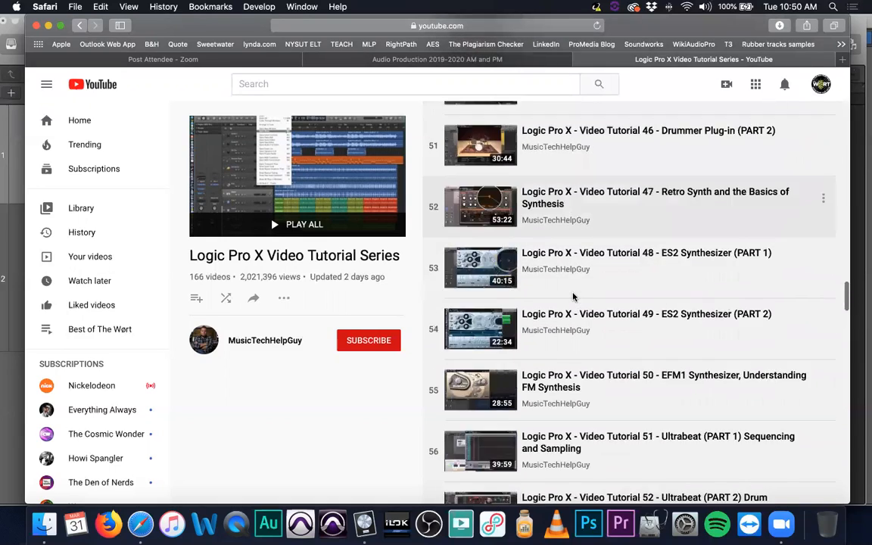
scroll(574, 298, down, 12)
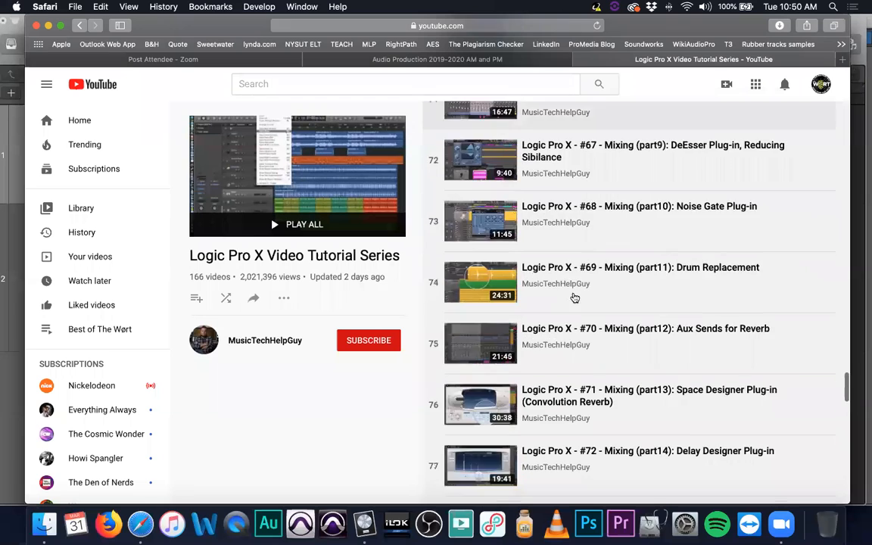
scroll(573, 297, down, 5)
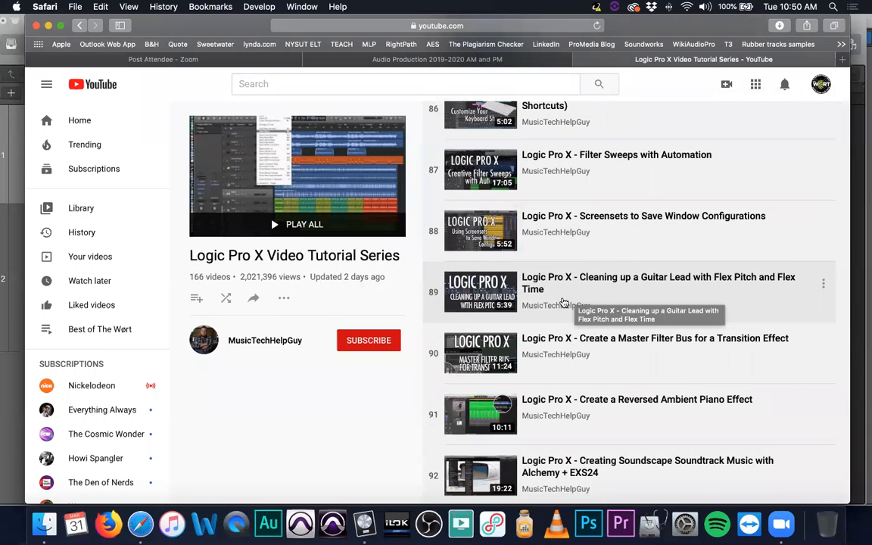
scroll(568, 288, up, 1)
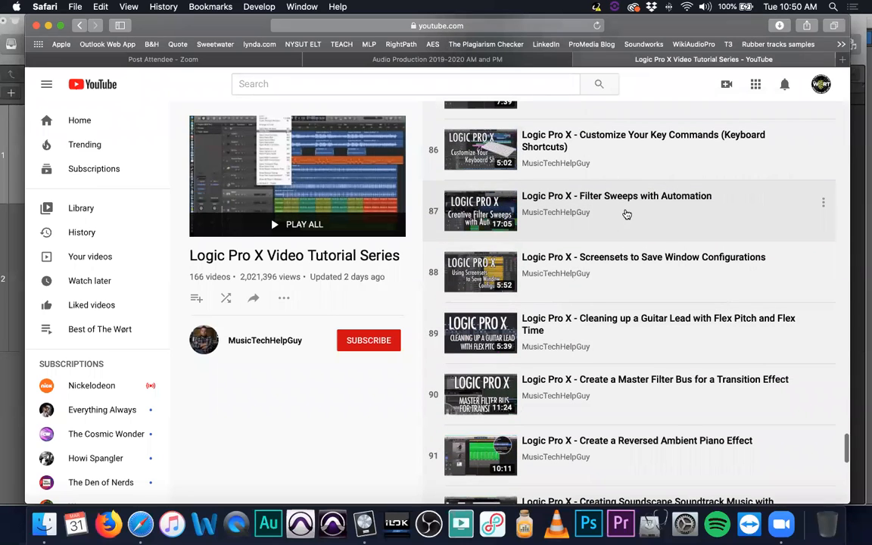
scroll(608, 284, down, 4)
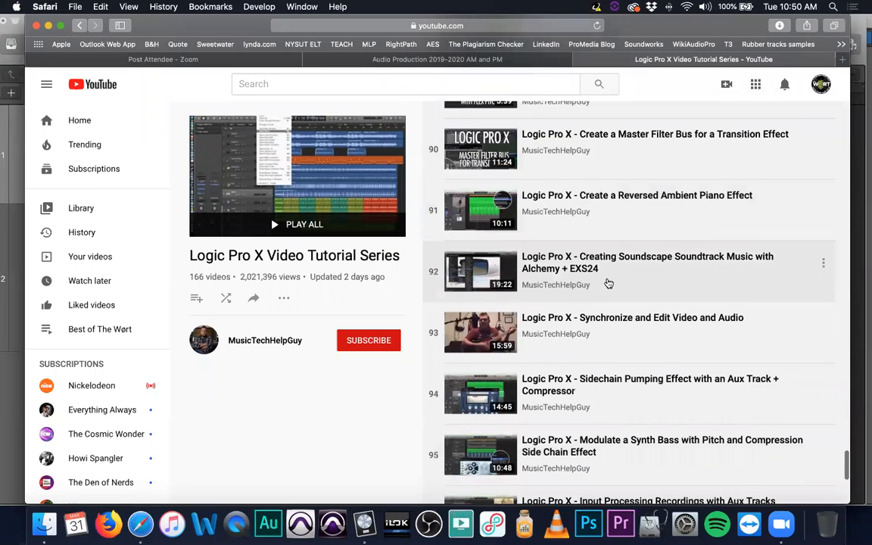
scroll(608, 283, down, 1)
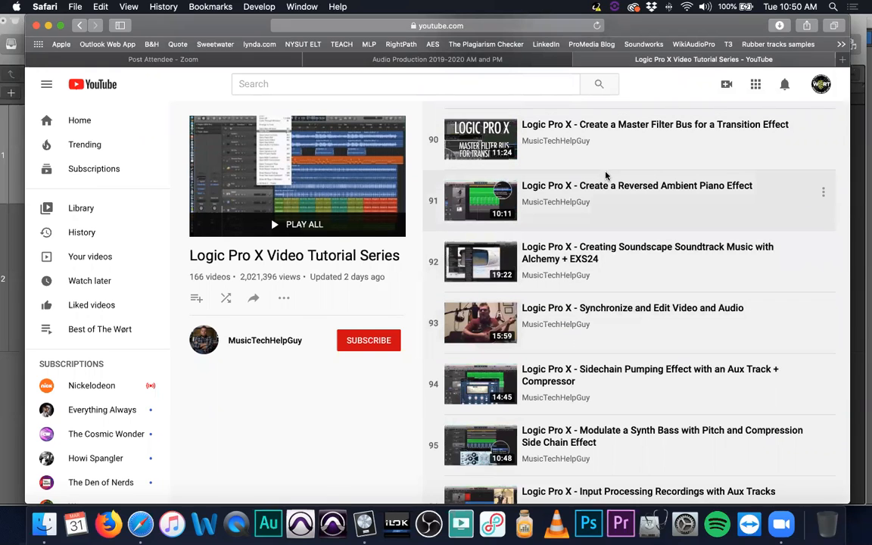
Close the tutorial playlist and review the class stream's video, Variety article and Logic Pro X shortcut resource posts
key(super+w)
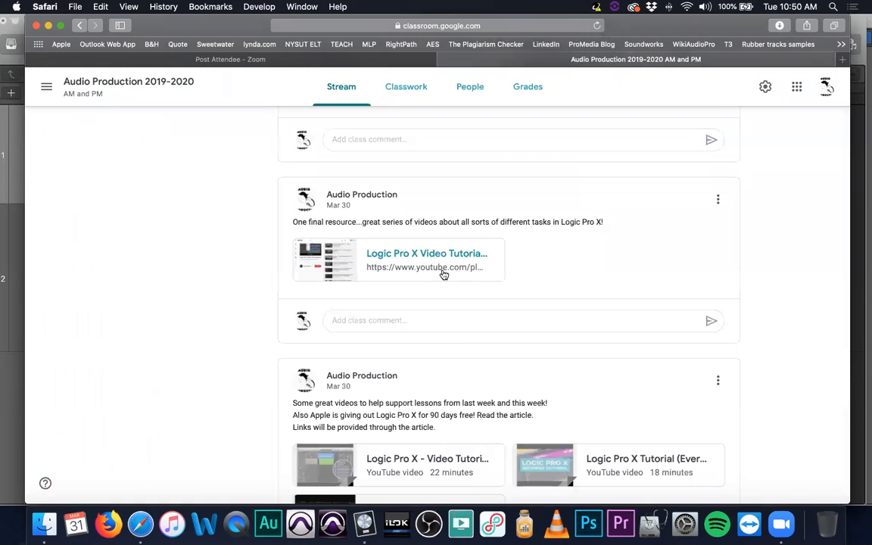
scroll(551, 273, up, 2)
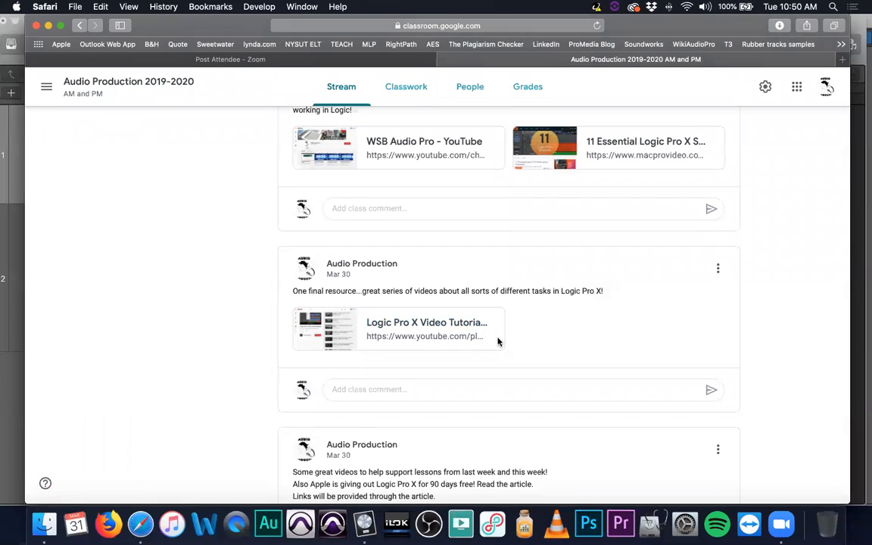
scroll(499, 342, down, 3)
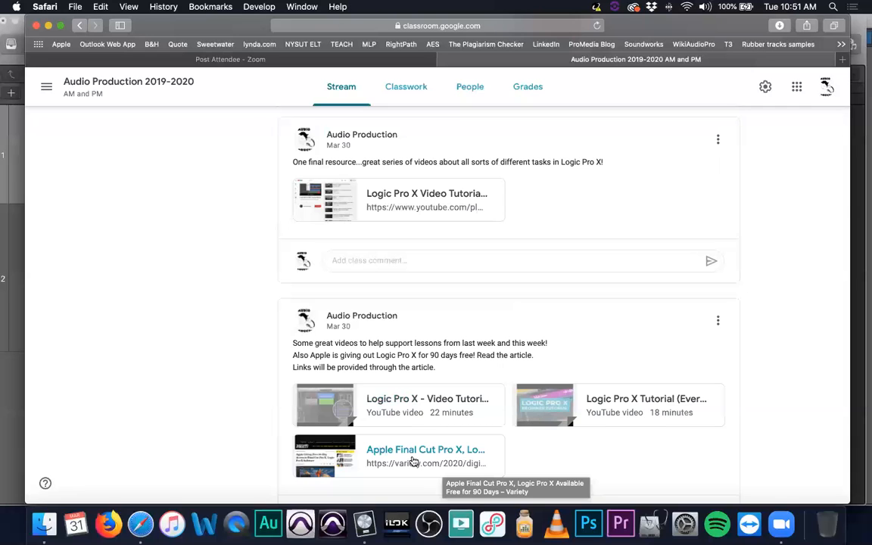
scroll(414, 461, up, 3)
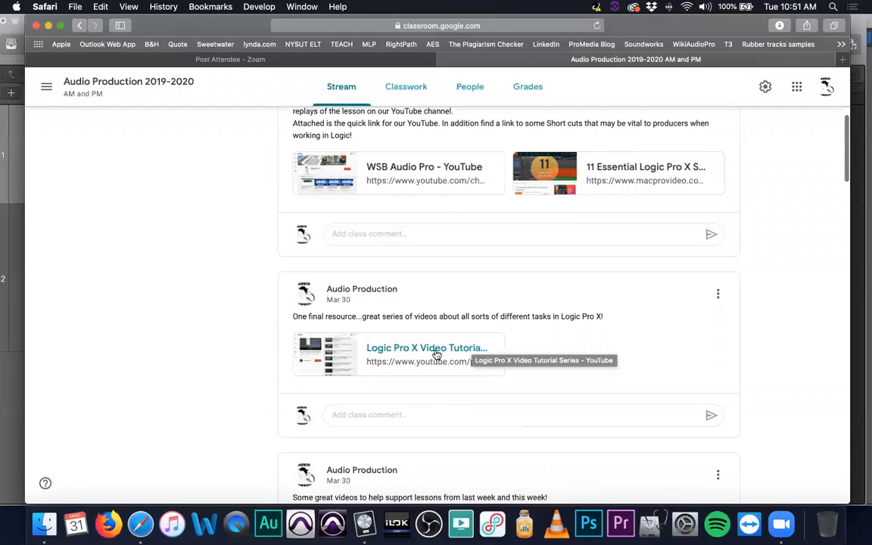
scroll(433, 353, up, 2)
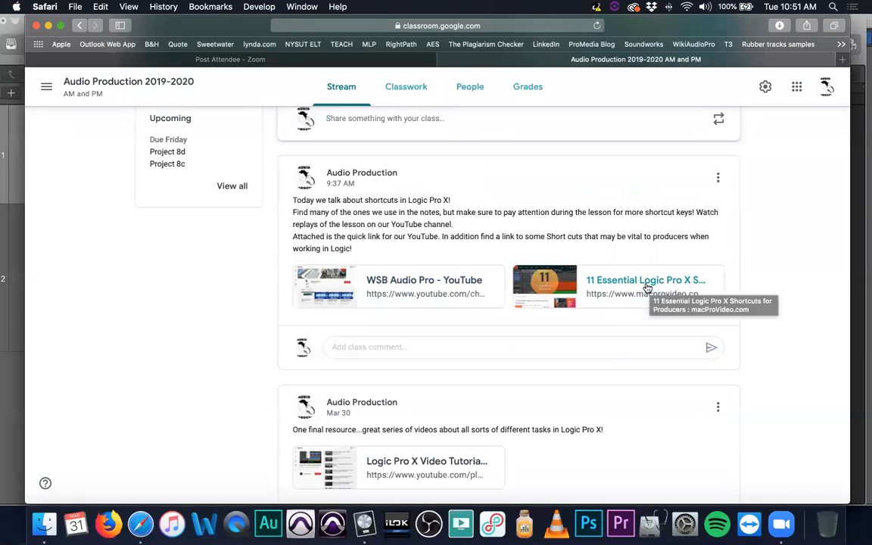
scroll(636, 289, up, 5)
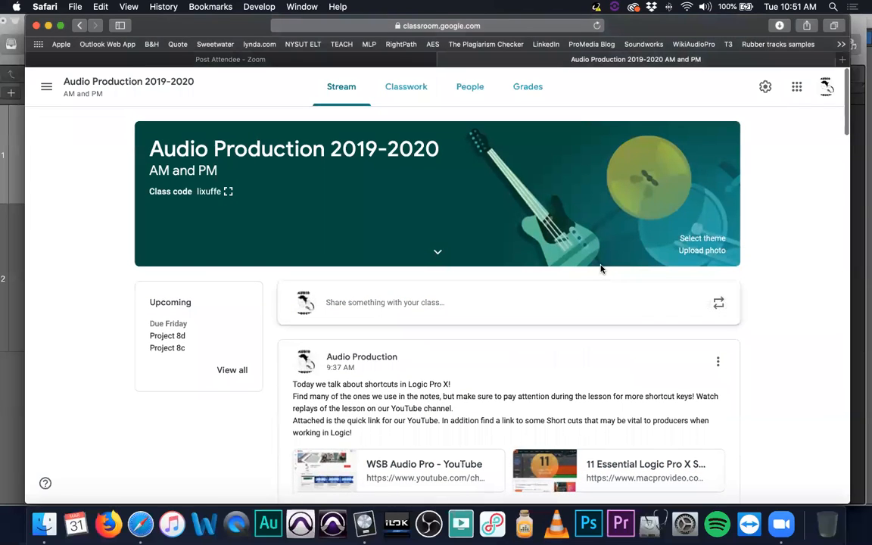
scroll(601, 269, down, 10)
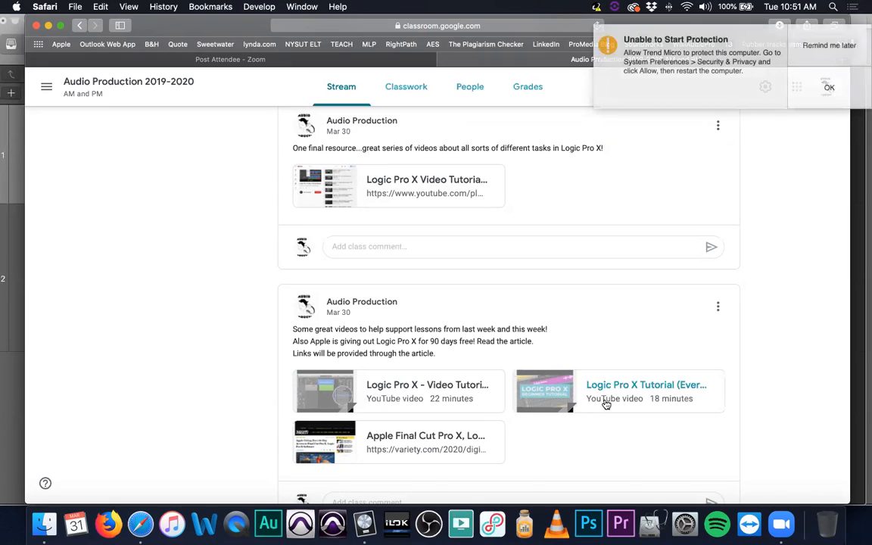
Postpone the Trend Micro protection alert and switch to the Zoom app from the class stream
click(816, 51)
click(668, 27)
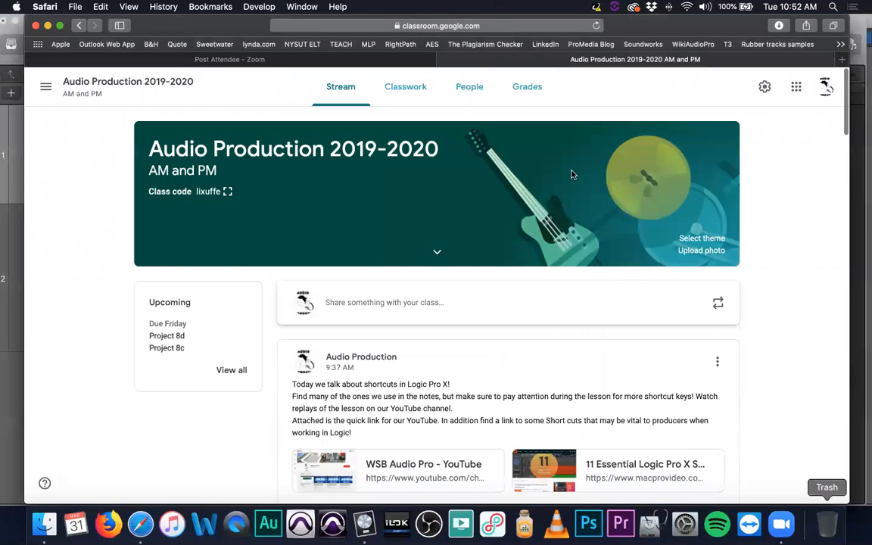
click(782, 523)
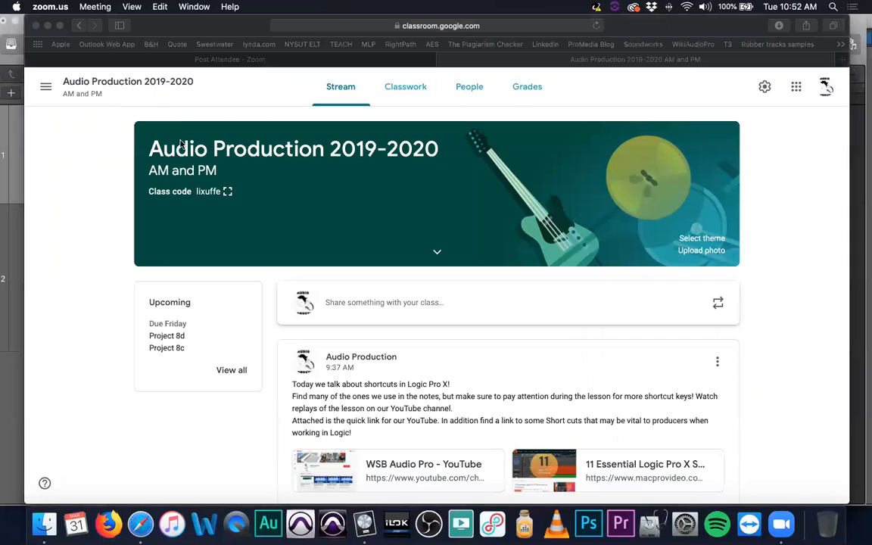